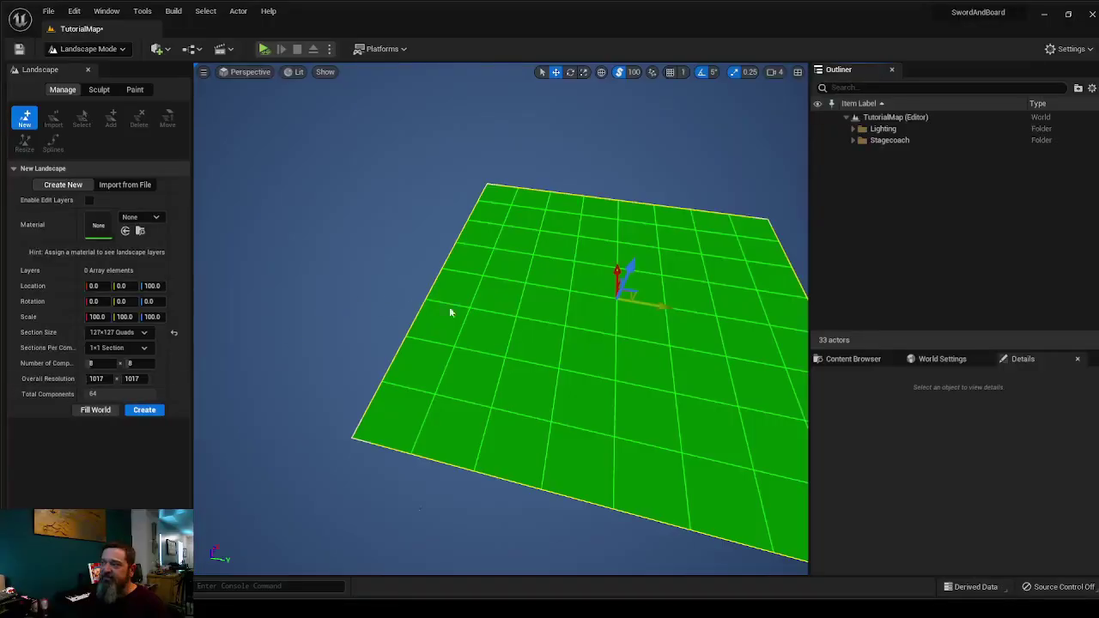
Set the new landscape's number of components to 10 by 9.
right_click_drag(317, 311, 376, 332)
key("d")
key("a")
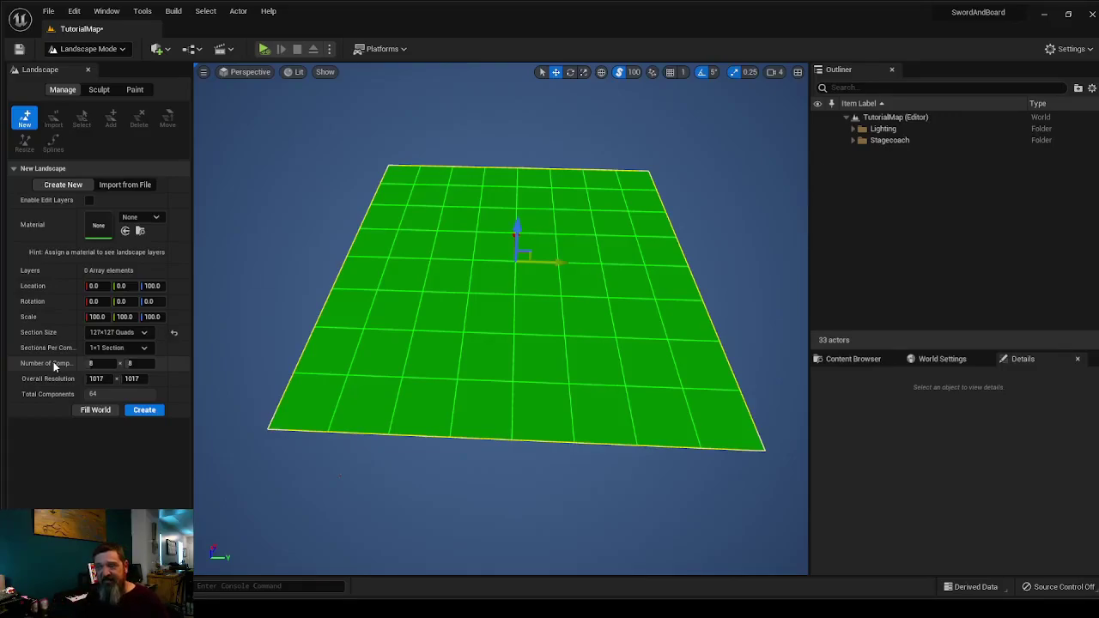
left_click_drag(89, 363, 96, 363)
key("Tab")
type("9")
key("Return")
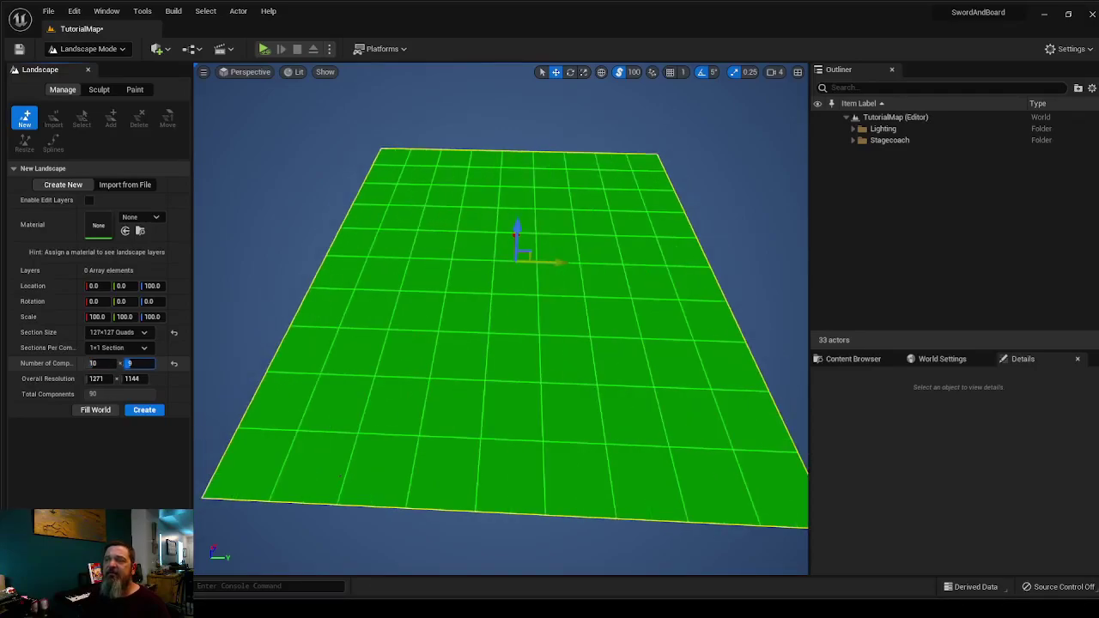
Set the new landscape's number of components to 14 by 14.
type("12")
key("Return")
left_click_drag(104, 366, 111, 365)
key("Tab")
type("14")
key("Return")
left_click(96, 365)
type("14")
key("Return")
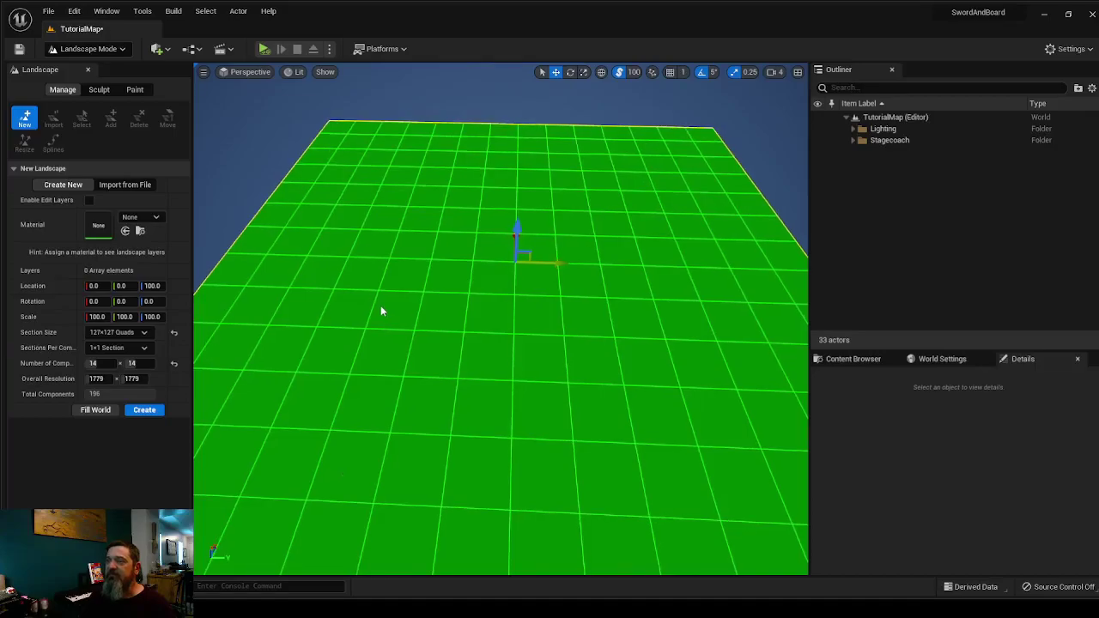
Check the whole landscape preview from farther away and create the landscape with these settings.
mouse_move(366, 311)
right_mouse_down()
mouse_move(403, 296)
mouse_move(382, 331)
mouse_move(392, 304)
mouse_move(364, 300)
right_mouse_up()
key("s")
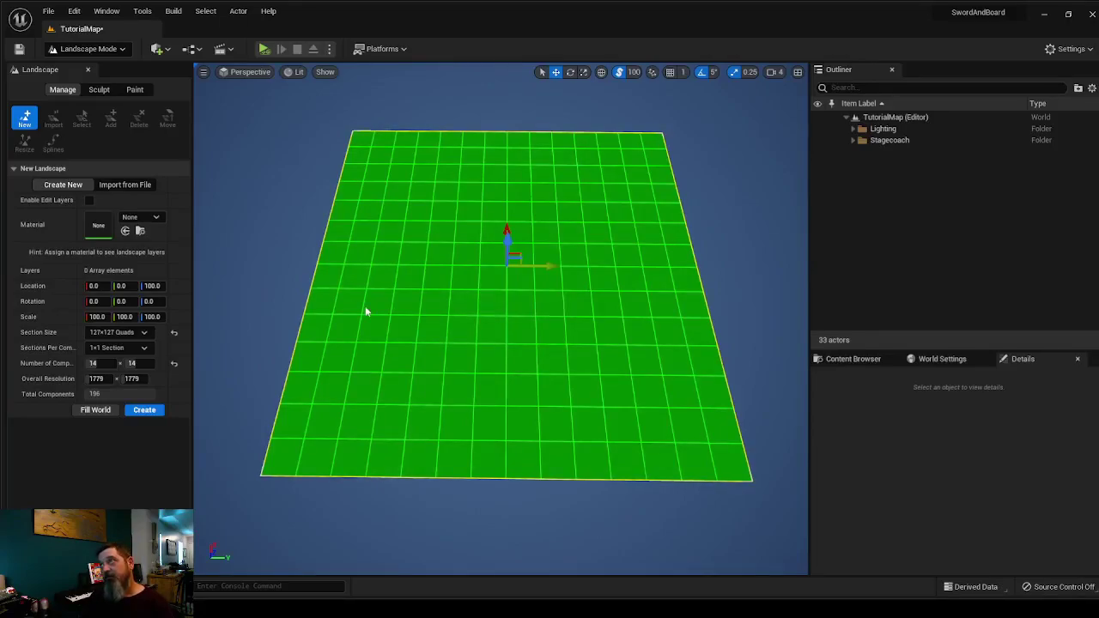
key("s")
mouse_move(367, 311)
right_mouse_down()
mouse_move(366, 260)
mouse_move(366, 322)
mouse_move(367, 270)
mouse_move(373, 312)
right_mouse_up()
key("s")
key("w")
key("w")
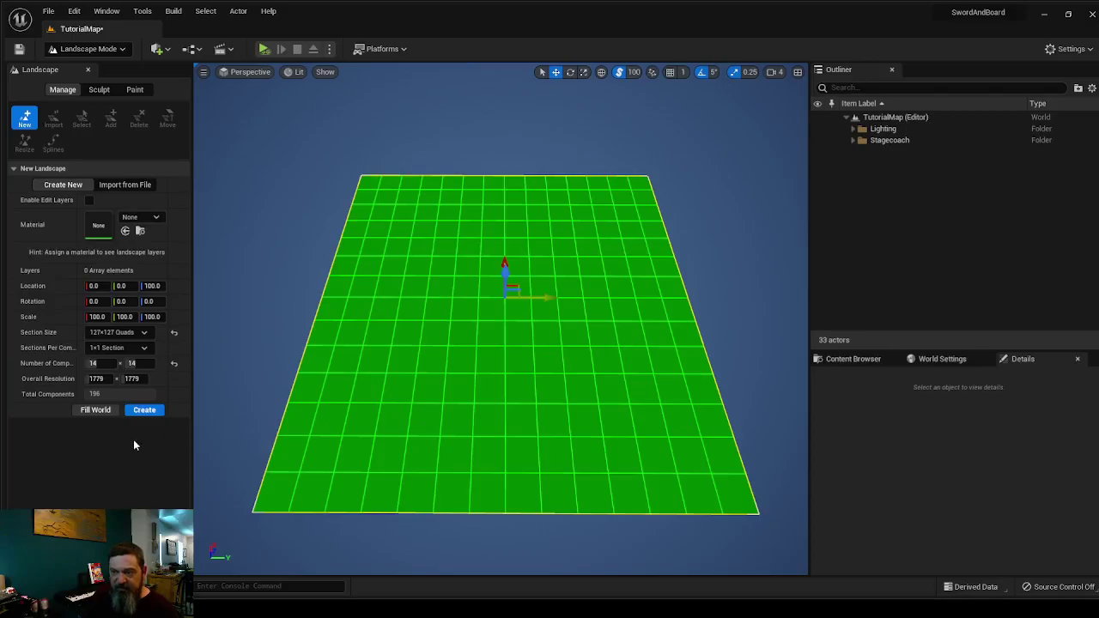
left_click(134, 429)
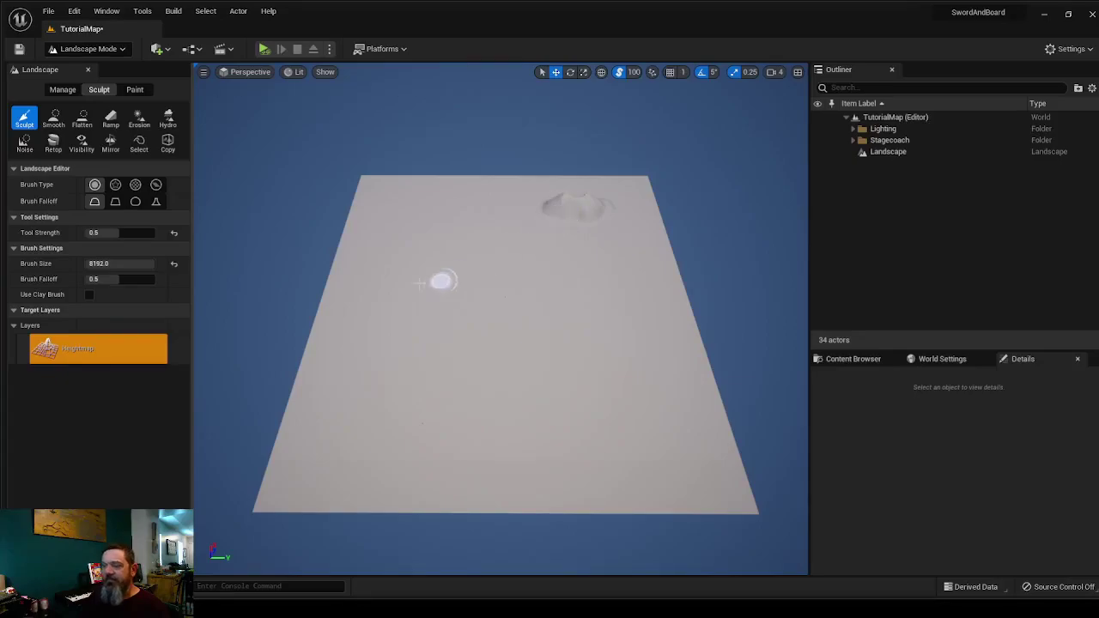
Starting at the small sculpted hill, use the Flatten tool to spread its height into a broad raised plateau across most of the landscape.
left_click(81, 120)
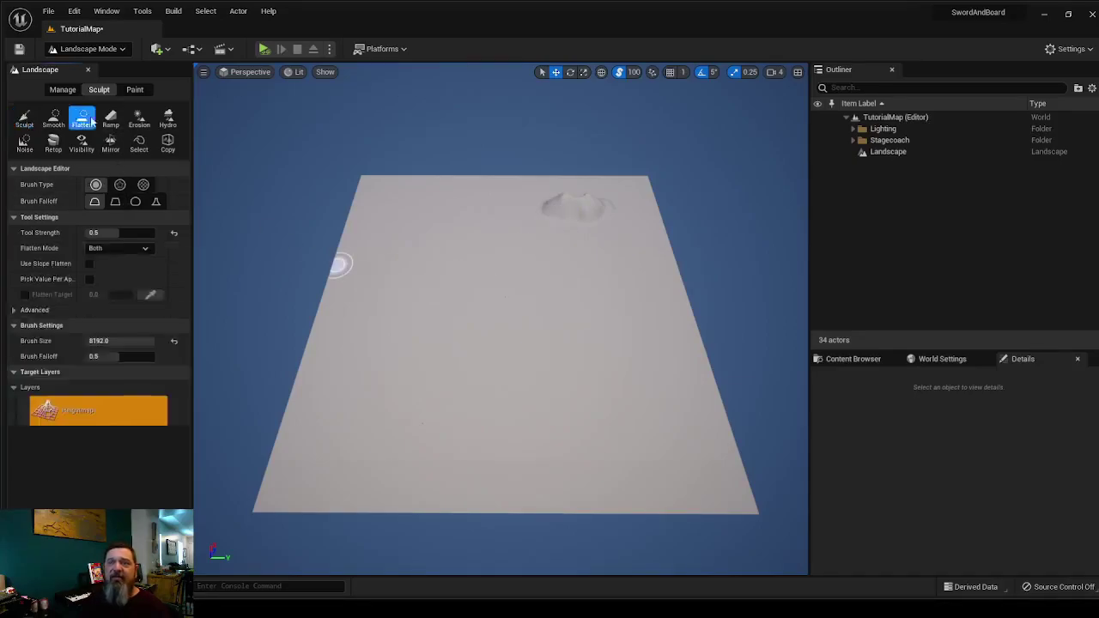
mouse_move(614, 199)
right_mouse_down()
mouse_move(524, 206)
mouse_move(661, 236)
mouse_move(631, 163)
mouse_move(489, 184)
mouse_move(505, 220)
mouse_move(482, 247)
mouse_move(701, 312)
right_mouse_up()
mouse_move(645, 315)
left_mouse_down()
mouse_move(309, 315)
mouse_move(265, 332)
mouse_move(275, 387)
mouse_move(387, 437)
mouse_move(575, 419)
mouse_move(632, 368)
mouse_move(596, 348)
mouse_move(417, 326)
mouse_move(263, 368)
mouse_move(387, 400)
mouse_move(571, 385)
mouse_move(503, 353)
mouse_move(305, 359)
mouse_move(610, 375)
mouse_move(312, 395)
mouse_move(537, 422)
mouse_move(329, 430)
mouse_move(583, 433)
mouse_move(638, 405)
mouse_move(658, 304)
mouse_move(618, 121)
mouse_move(302, 129)
mouse_move(617, 136)
mouse_move(523, 159)
mouse_move(393, 143)
mouse_move(294, 162)
mouse_move(489, 156)
mouse_move(596, 172)
mouse_move(326, 177)
mouse_move(601, 194)
mouse_move(375, 183)
mouse_move(351, 214)
mouse_move(593, 200)
mouse_move(338, 221)
mouse_move(596, 228)
mouse_move(303, 230)
mouse_move(564, 245)
mouse_move(299, 265)
mouse_move(631, 253)
mouse_move(274, 287)
mouse_move(604, 283)
mouse_move(287, 297)
mouse_move(269, 263)
mouse_move(275, 190)
left_mouse_up()
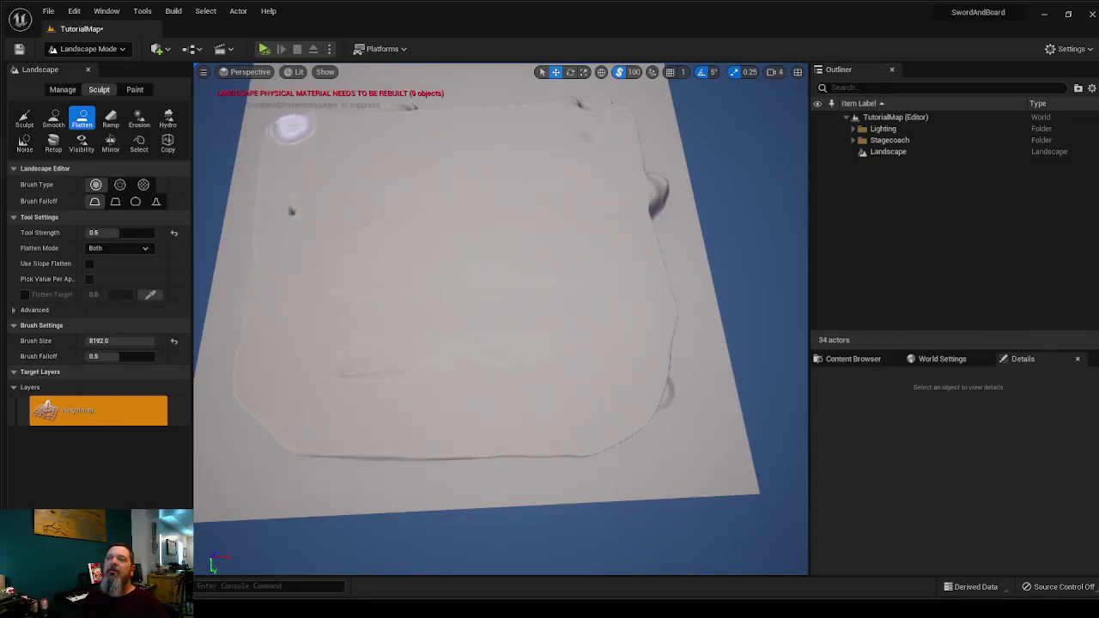
mouse_move(292, 127)
left_mouse_down()
mouse_move(282, 248)
mouse_move(270, 188)
mouse_move(265, 432)
mouse_move(431, 437)
mouse_move(648, 432)
mouse_move(667, 300)
mouse_move(635, 131)
left_mouse_up()
mouse_move(564, 106)
left_mouse_down()
mouse_move(589, 128)
mouse_move(402, 110)
left_mouse_up()
Flatten the leftover dents and uneven spots on the plateau's surface and widen its edges.
mouse_move(512, 301)
right_mouse_down()
mouse_move(378, 296)
mouse_move(433, 313)
mouse_move(258, 297)
right_mouse_up()
right_click_drag(401, 111, 400, 112)
right_click_drag(510, 304, 510, 304)
mouse_move(396, 375)
left_mouse_down()
mouse_move(318, 348)
mouse_move(407, 330)
mouse_move(550, 257)
mouse_move(412, 369)
mouse_move(638, 198)
mouse_move(421, 284)
mouse_move(397, 238)
mouse_move(328, 210)
mouse_move(288, 172)
mouse_move(438, 113)
mouse_move(351, 177)
left_mouse_up()
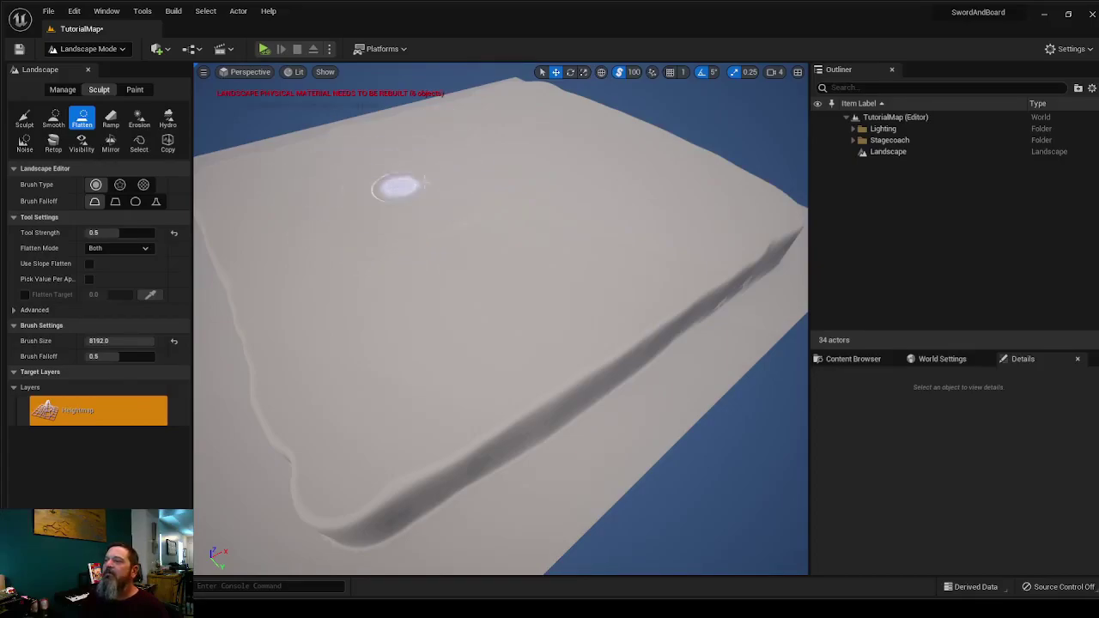
left_click_drag(466, 155, 474, 119)
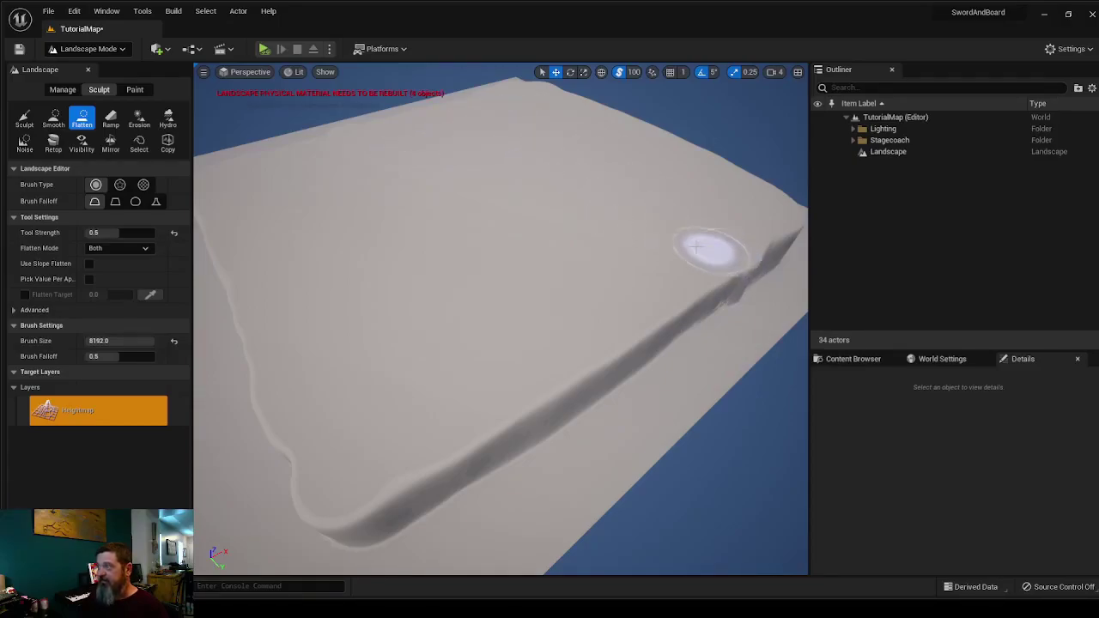
Extend the plateau outward along its sides toward the landscape's borders with the Flatten tool.
mouse_move(523, 302)
right_mouse_down()
mouse_move(412, 296)
mouse_move(400, 236)
mouse_move(309, 270)
mouse_move(286, 257)
mouse_move(494, 274)
mouse_move(488, 246)
mouse_move(517, 252)
right_mouse_up()
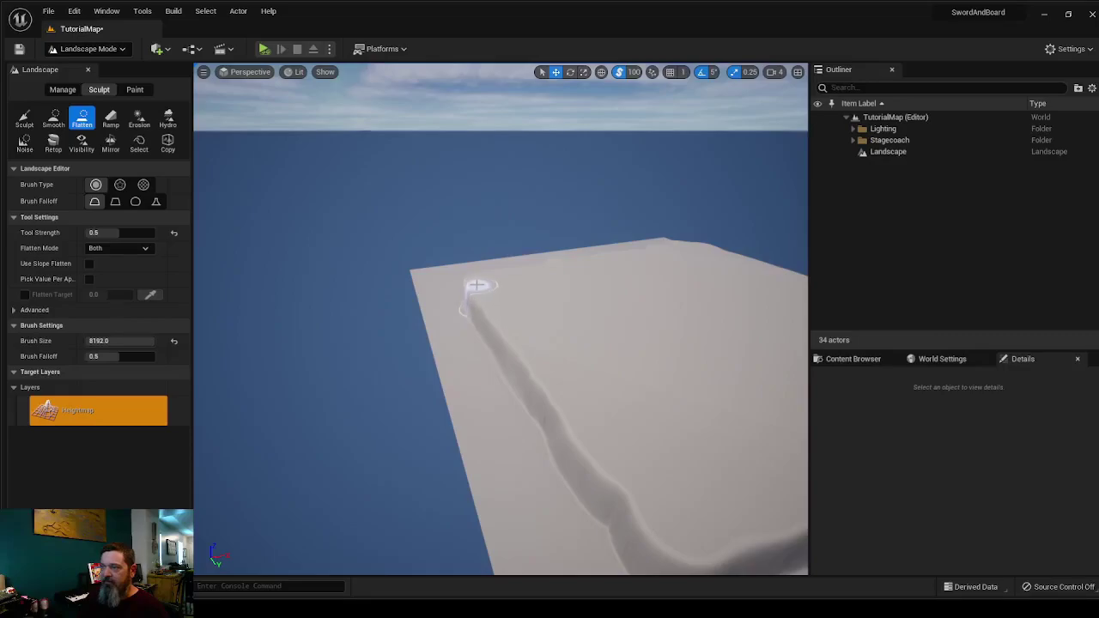
mouse_move(476, 286)
left_mouse_down()
mouse_move(456, 274)
mouse_move(449, 289)
mouse_move(483, 304)
mouse_move(451, 306)
mouse_move(568, 463)
mouse_move(640, 498)
mouse_move(649, 480)
left_mouse_up()
mouse_move(649, 481)
right_mouse_down()
mouse_move(734, 498)
mouse_move(578, 471)
right_mouse_up()
mouse_move(485, 421)
left_mouse_down()
mouse_move(437, 421)
mouse_move(483, 417)
mouse_move(535, 387)
mouse_move(605, 282)
left_mouse_up()
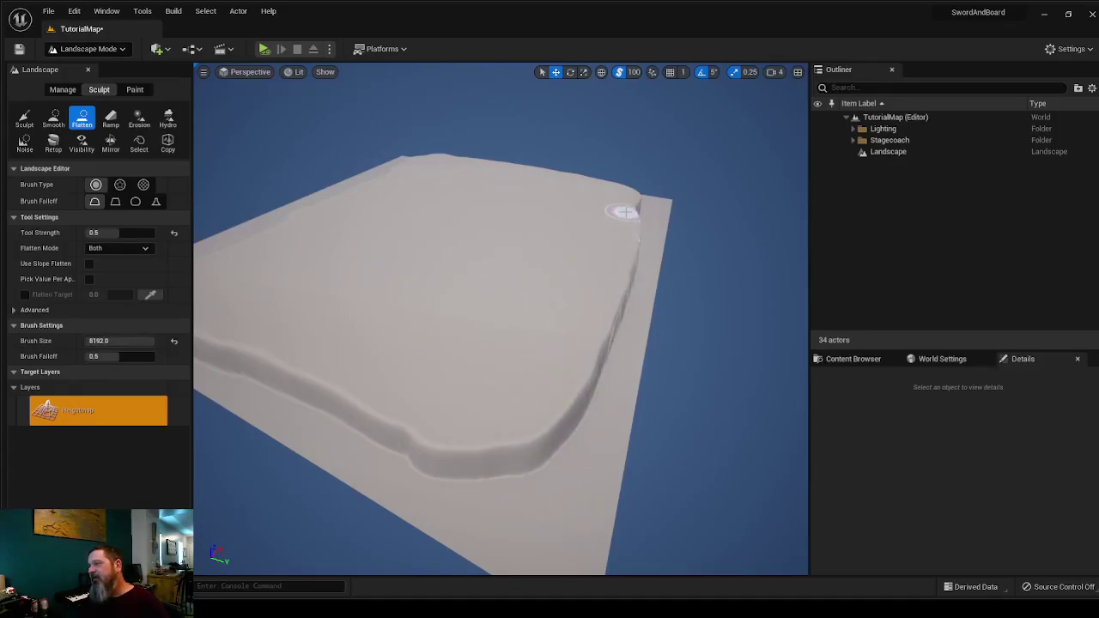
left_click_drag(618, 252, 557, 346)
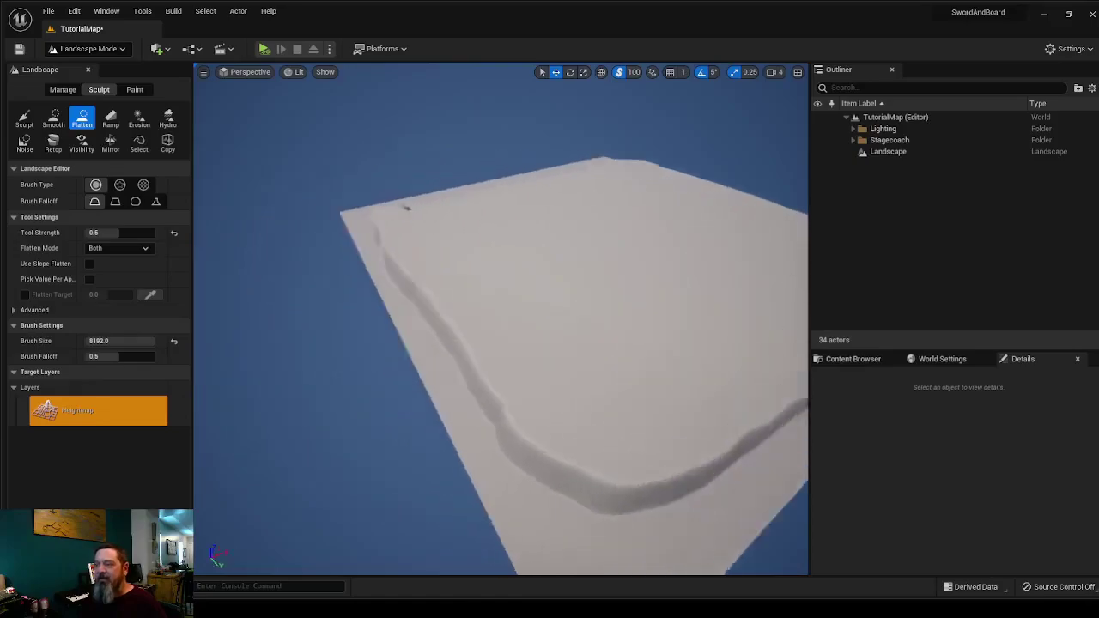
Flatten more of the plateau's remaining rim and its dented corner, keeping a lower strip along the landscape's border.
right_click_drag(546, 299, 534, 302)
right_click_drag(407, 201, 429, 329)
mouse_move(429, 329)
left_mouse_down()
mouse_move(643, 441)
mouse_move(618, 442)
mouse_move(694, 439)
mouse_move(709, 400)
left_mouse_up()
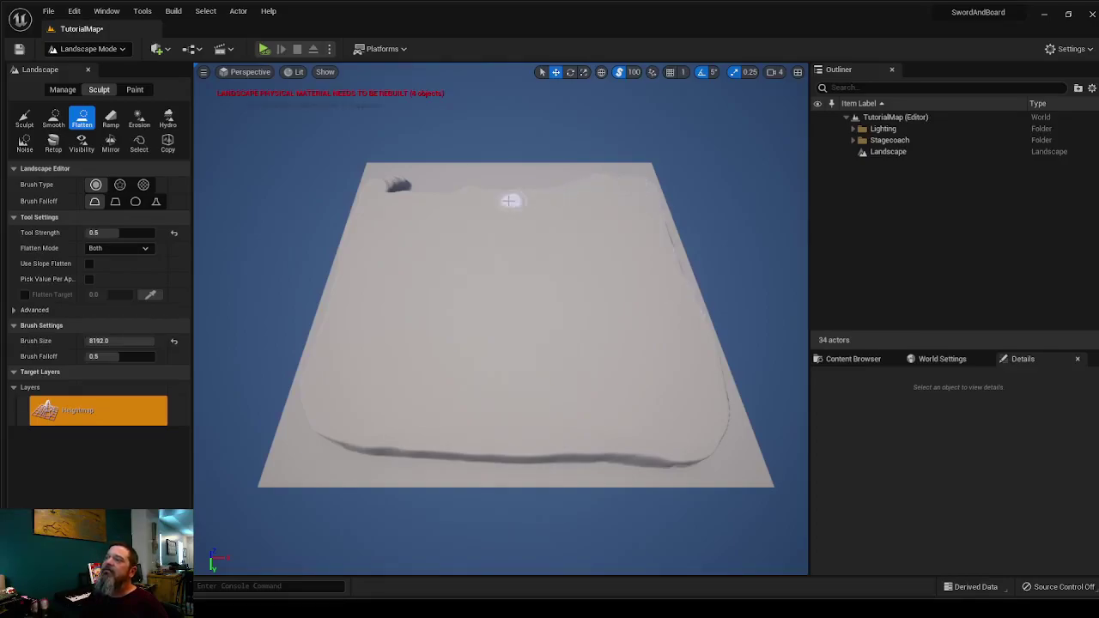
right_click_drag(480, 192, 480, 192)
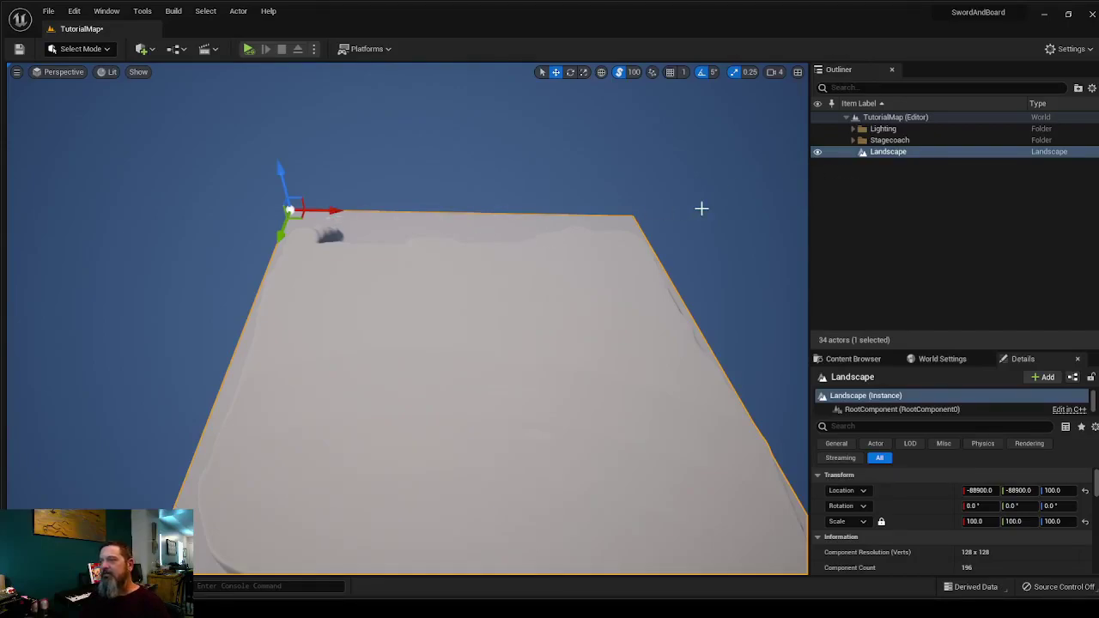
right_click_drag(191, 356, 191, 356)
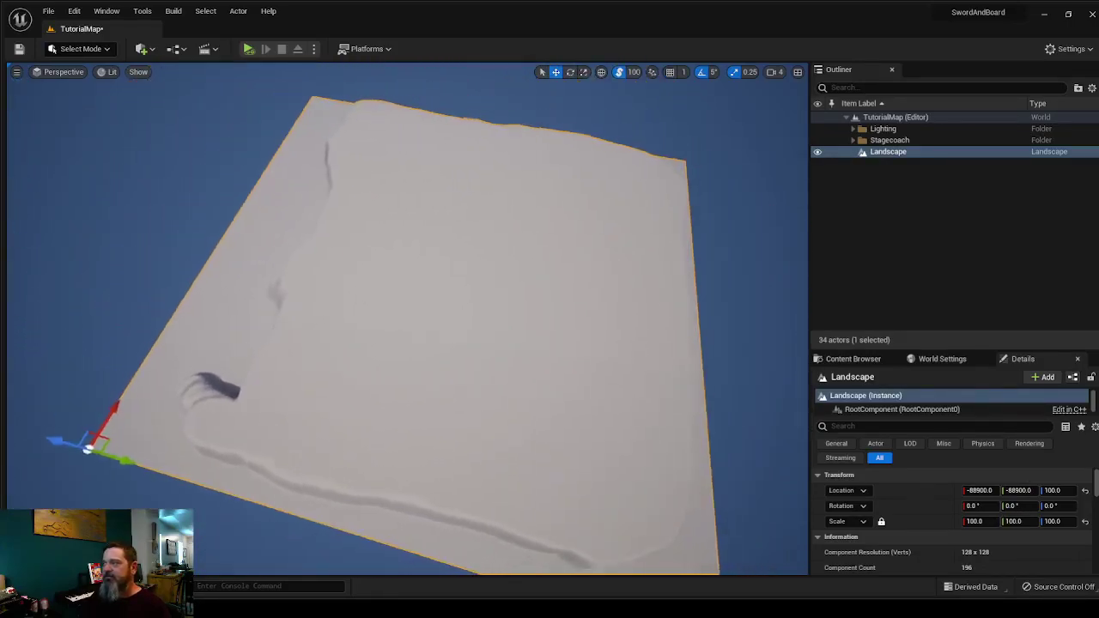
right_click_drag(104, 319, 104, 320)
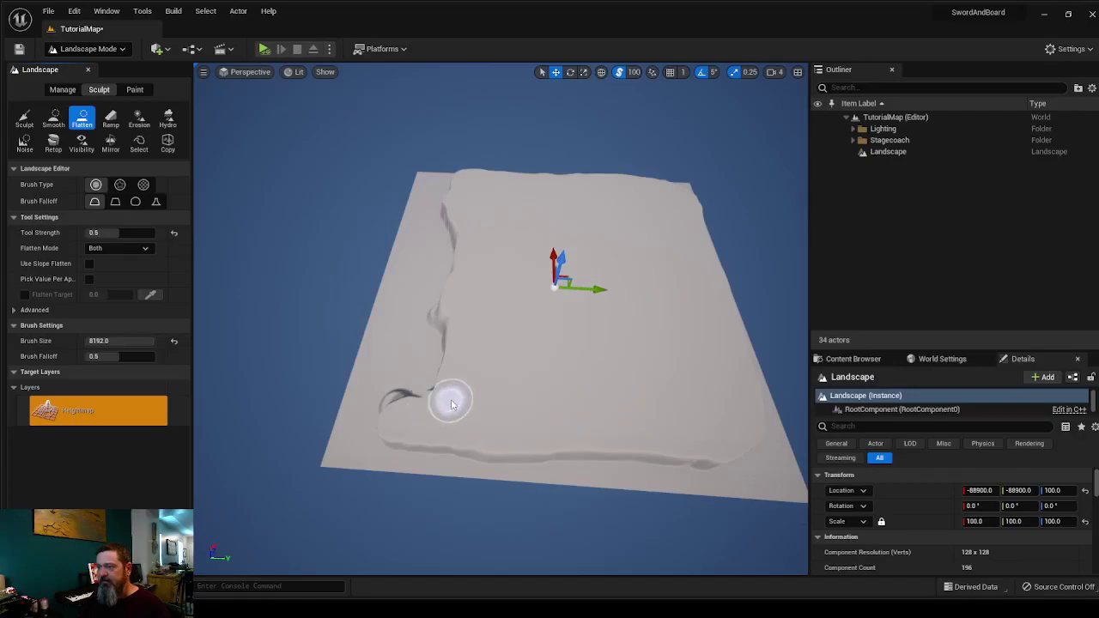
mouse_move(487, 444)
right_mouse_down()
mouse_move(559, 438)
mouse_move(534, 446)
right_mouse_up()
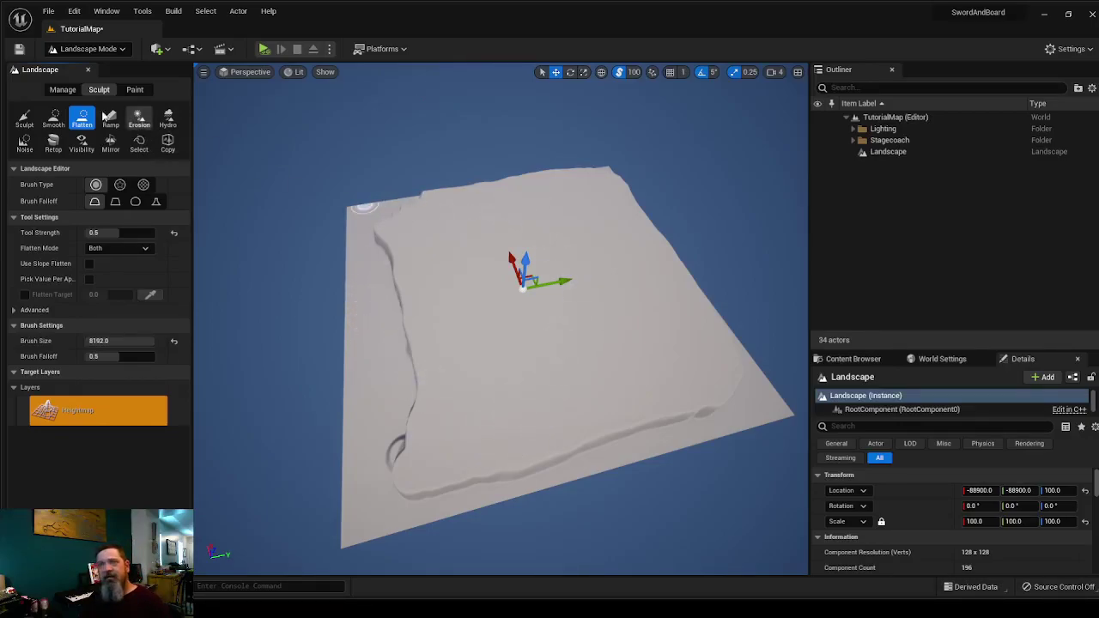
Raise a curved band of jagged peaks along the plateau's rim with the Noise tool, reducing the tool strength to 0.268.
left_click(25, 118)
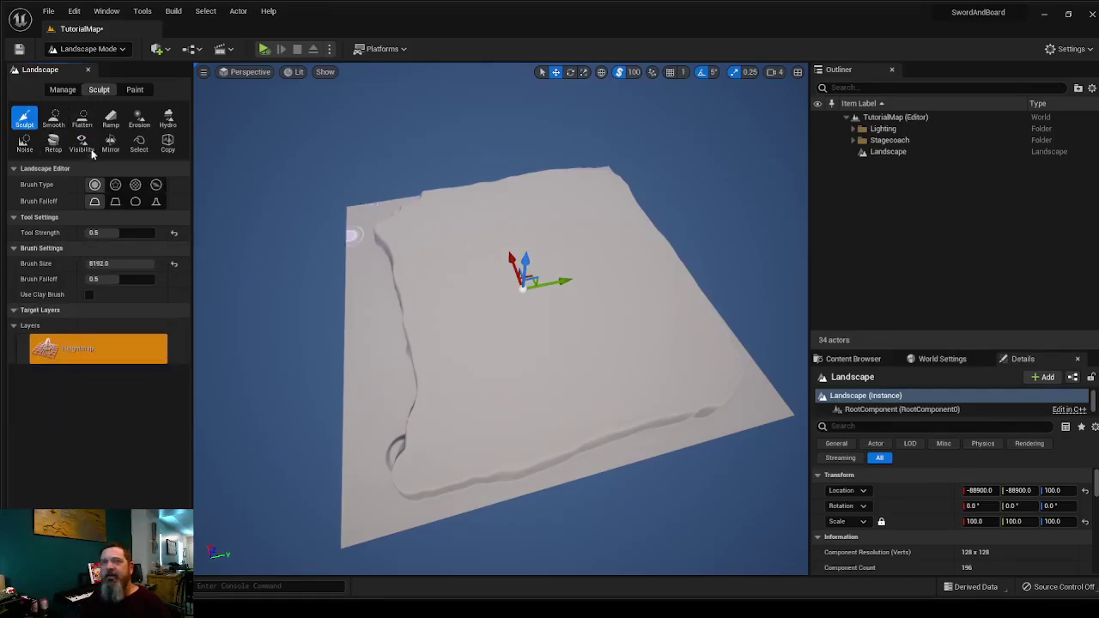
left_click(25, 145)
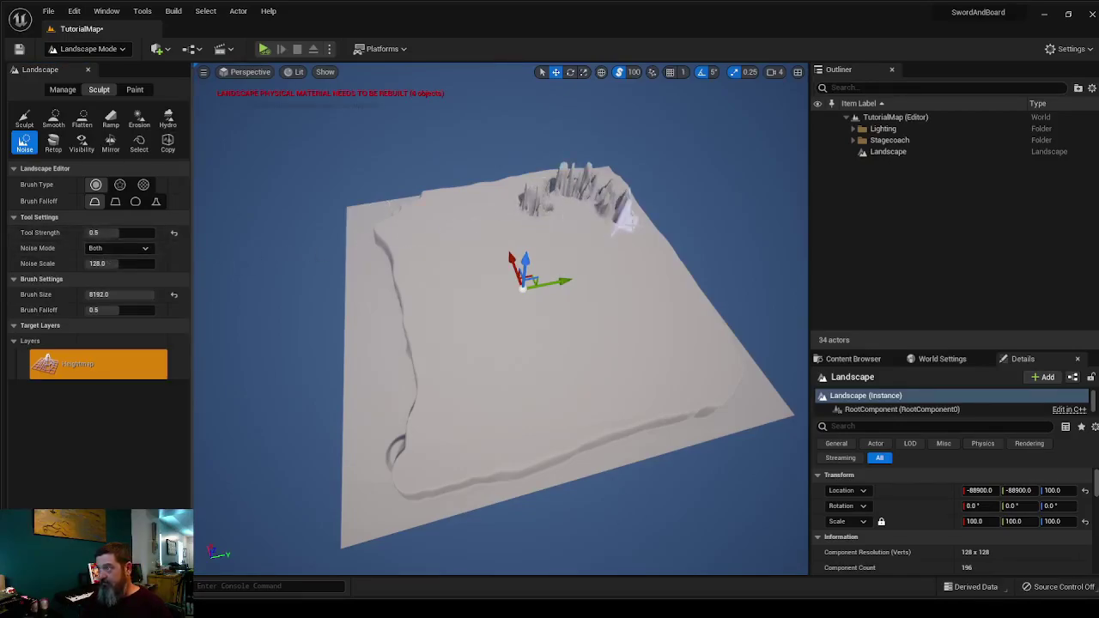
left_click_drag(687, 339, 636, 383)
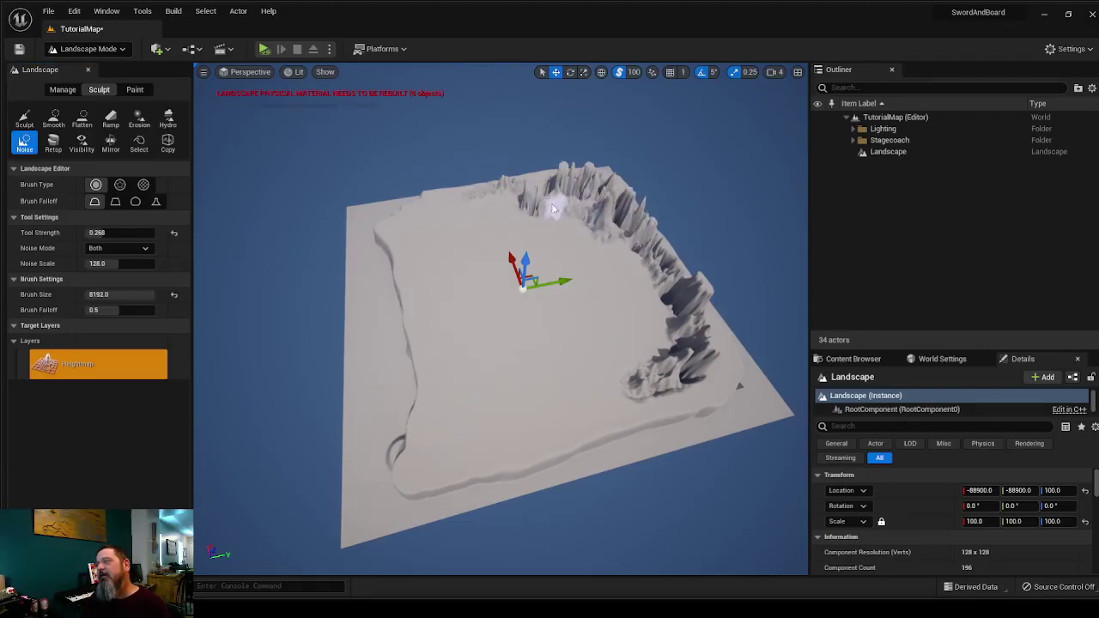
Try adding noise to the flat ground enclosed by the peaks, and undo the stroke.
right_click_drag(515, 326, 554, 314)
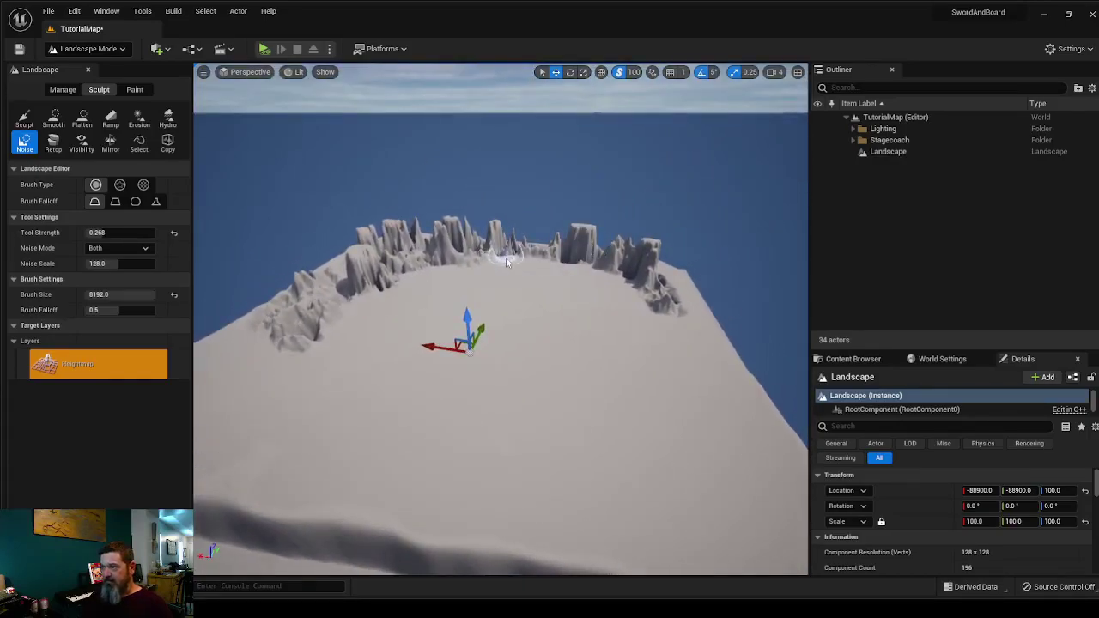
right_click_drag(577, 266, 567, 257)
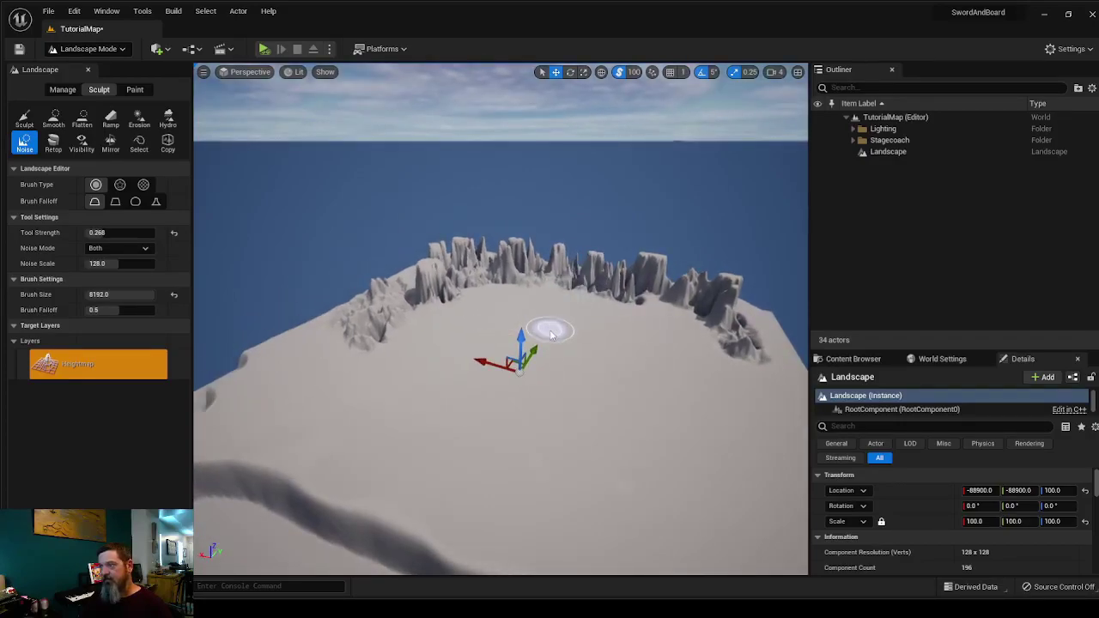
left_click_drag(513, 342, 560, 333)
key("ctrl+z")
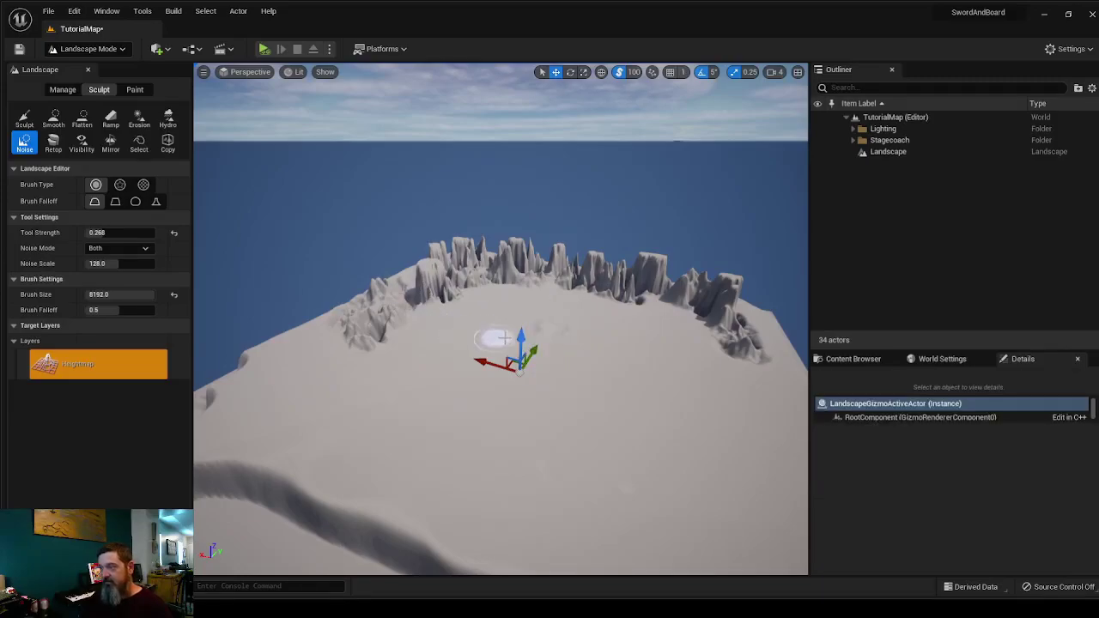
Sculpt low mounds on the flat ground inside the peaks, and build up the foot of the ridge with linear brush falloff.
left_click(25, 119)
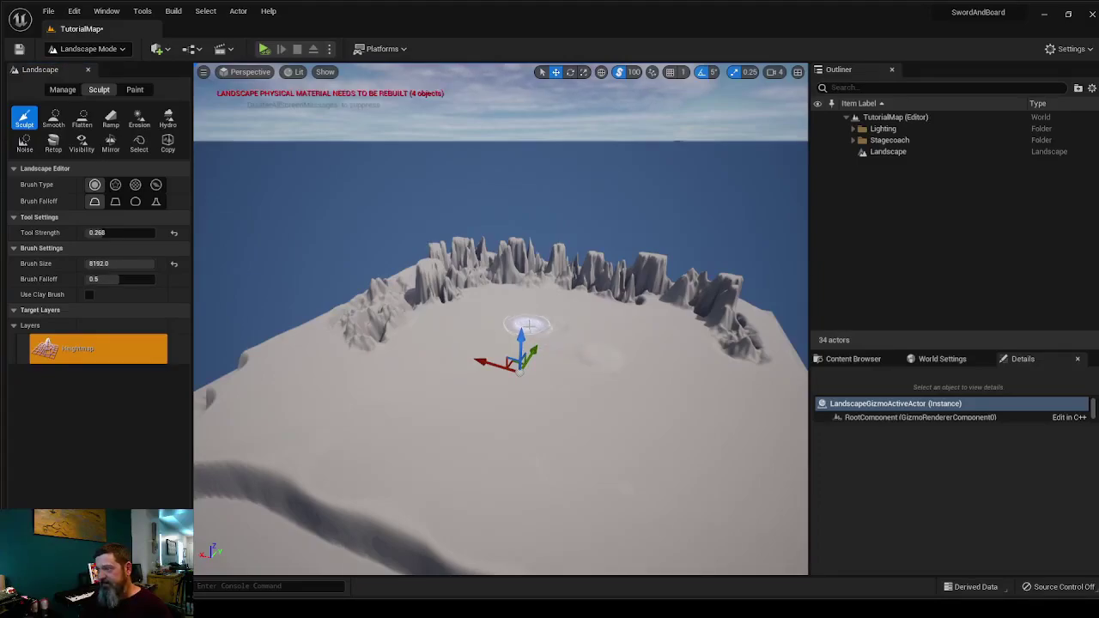
left_click_drag(577, 351, 554, 342)
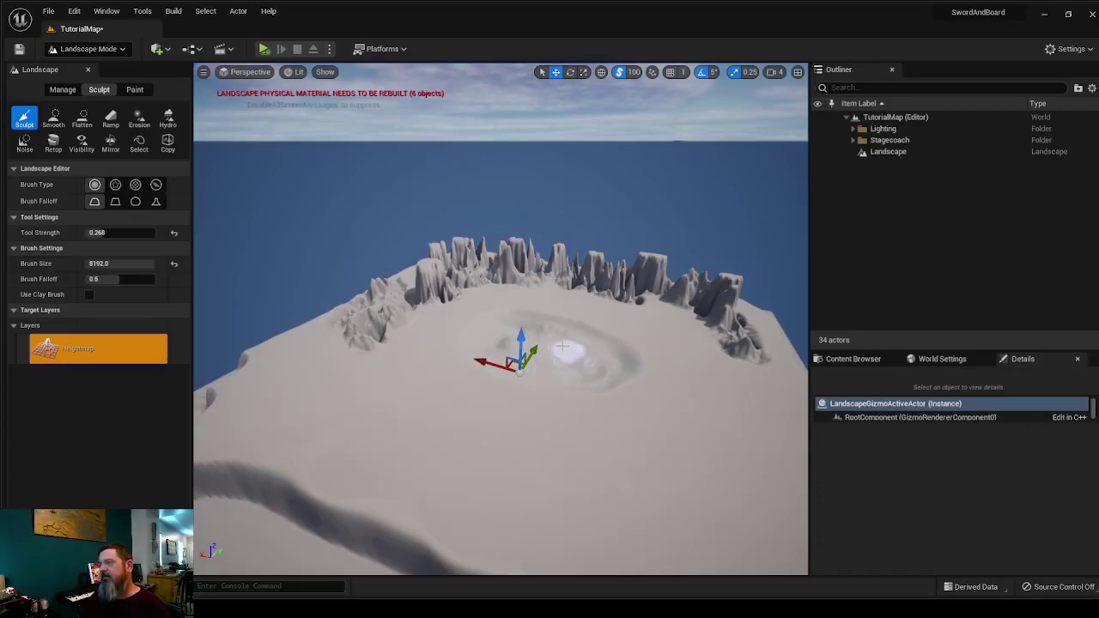
key("w")
right_click_drag(434, 351, 473, 280)
key("a")
key("w")
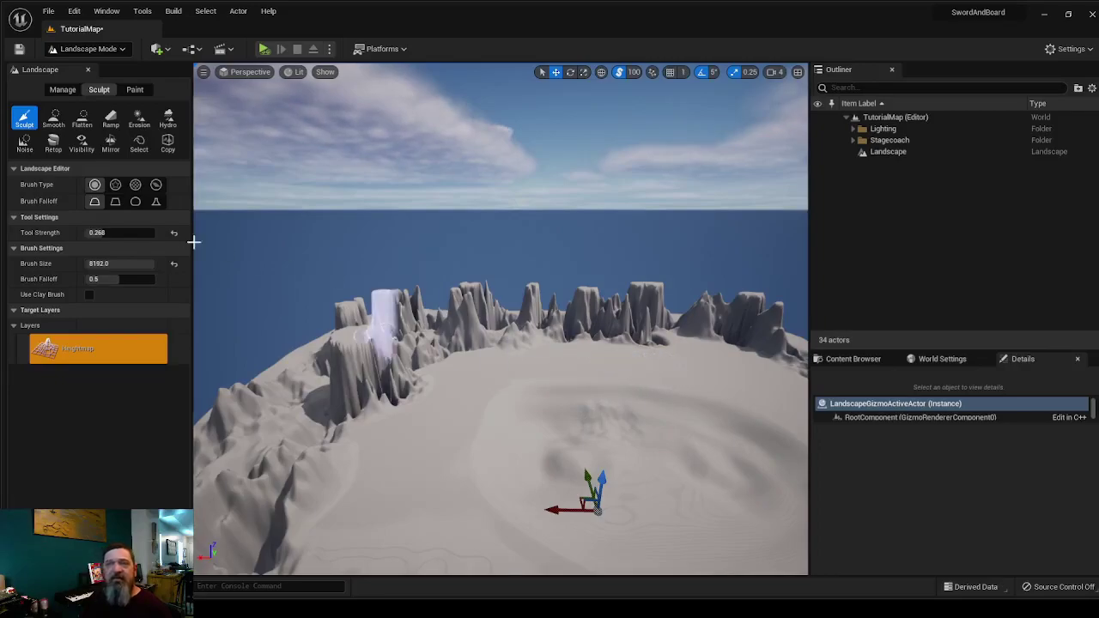
left_click(117, 202)
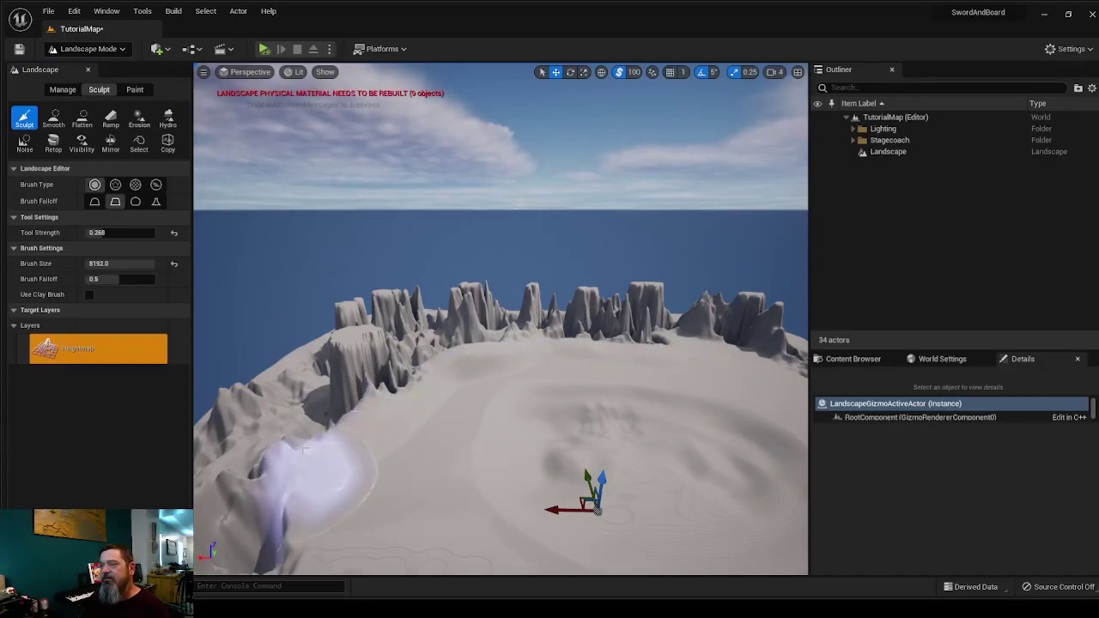
left_click_drag(297, 424, 297, 402)
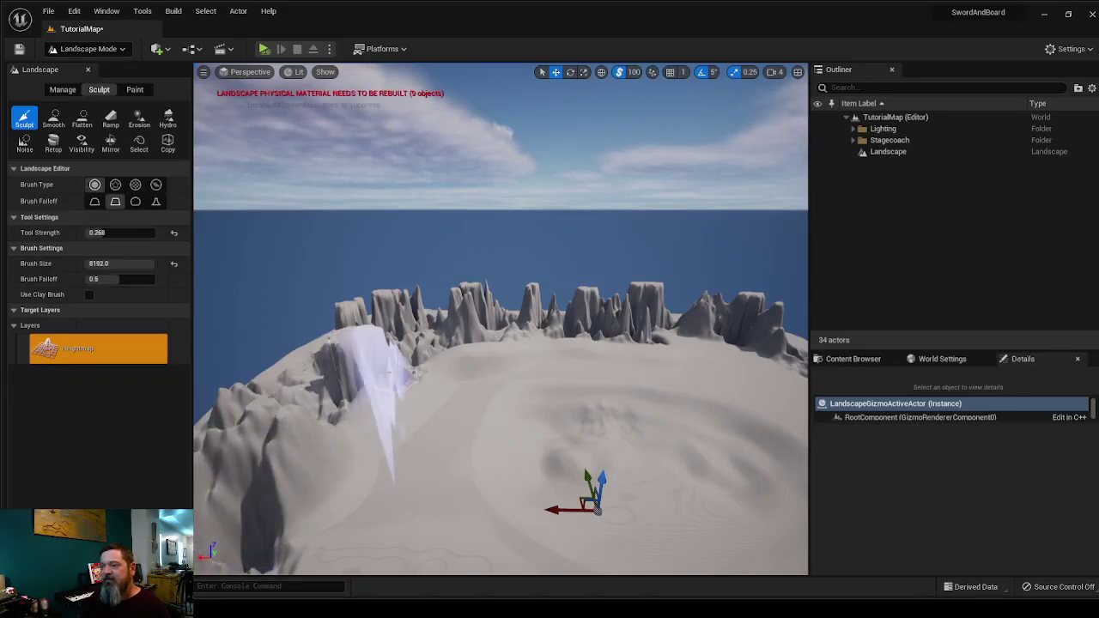
left_click_drag(416, 347, 448, 337)
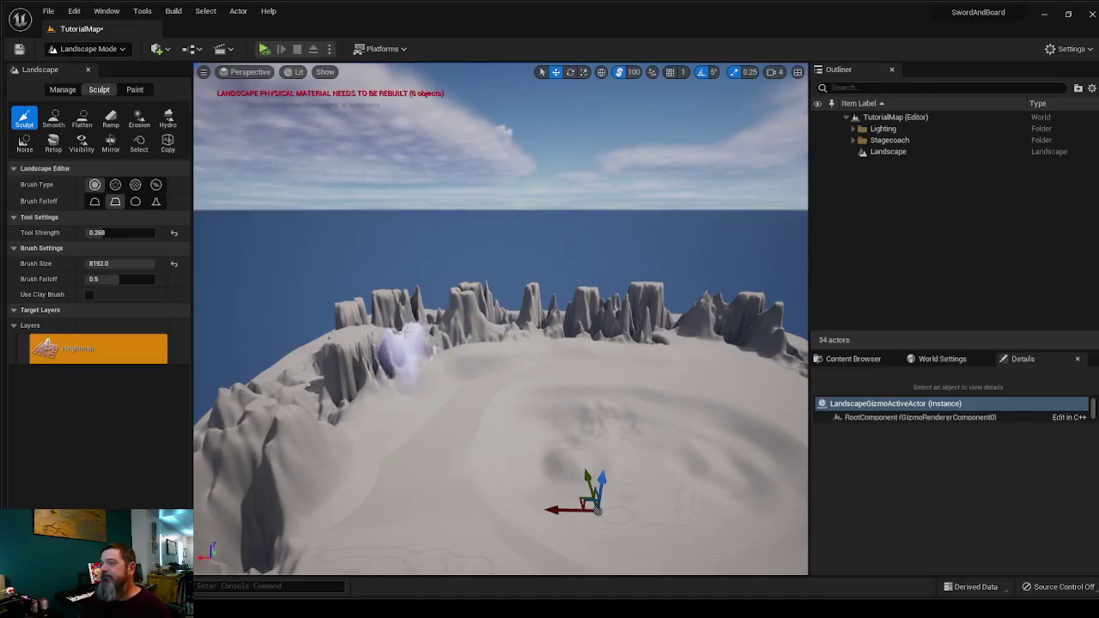
Sculpt raised slopes and rounded mounds around the base of the jagged ridge and across the neighbouring plateau.
key("w")
mouse_move(424, 306)
right_mouse_down()
mouse_move(348, 294)
mouse_move(386, 347)
mouse_move(464, 378)
mouse_move(514, 380)
right_mouse_up()
key("a")
mouse_move(522, 330)
left_mouse_down()
mouse_move(507, 317)
mouse_move(356, 330)
mouse_move(446, 309)
mouse_move(510, 319)
mouse_move(547, 380)
mouse_move(626, 435)
mouse_move(646, 393)
mouse_move(574, 379)
left_mouse_up()
right_click_drag(574, 380, 656, 385)
mouse_move(687, 429)
right_mouse_down()
mouse_move(653, 344)
mouse_move(549, 347)
mouse_move(519, 421)
mouse_move(502, 361)
mouse_move(421, 339)
right_mouse_up()
right_click_drag(588, 390, 580, 395)
mouse_move(489, 312)
left_mouse_down()
mouse_move(485, 258)
mouse_move(474, 299)
mouse_move(415, 261)
mouse_move(425, 230)
mouse_move(433, 313)
mouse_move(404, 369)
mouse_move(373, 378)
mouse_move(421, 481)
mouse_move(380, 454)
mouse_move(368, 368)
mouse_move(423, 182)
mouse_move(446, 249)
mouse_move(394, 331)
mouse_move(406, 314)
mouse_move(381, 393)
mouse_move(387, 434)
mouse_move(404, 221)
mouse_move(392, 246)
mouse_move(429, 369)
mouse_move(380, 500)
mouse_move(490, 361)
left_mouse_up()
mouse_move(490, 361)
right_mouse_down()
mouse_move(635, 365)
mouse_move(524, 361)
mouse_move(464, 309)
mouse_move(490, 361)
right_mouse_up()
mouse_move(507, 358)
left_mouse_down()
mouse_move(407, 392)
mouse_move(307, 494)
mouse_move(398, 454)
mouse_move(405, 515)
mouse_move(381, 392)
mouse_move(344, 485)
mouse_move(319, 506)
left_mouse_up()
mouse_move(461, 399)
right_mouse_down()
mouse_move(502, 424)
mouse_move(592, 430)
mouse_move(524, 434)
mouse_move(587, 455)
right_mouse_up()
mouse_move(374, 419)
left_mouse_down()
mouse_move(583, 407)
mouse_move(738, 424)
left_mouse_up()
Build up the ground between and in front of the jagged peaks along the ridge's inner side with the Sculpt tool.
right_click_drag(738, 424, 807, 339)
right_click_drag(532, 356, 507, 395)
right_click_drag(678, 387, 567, 298)
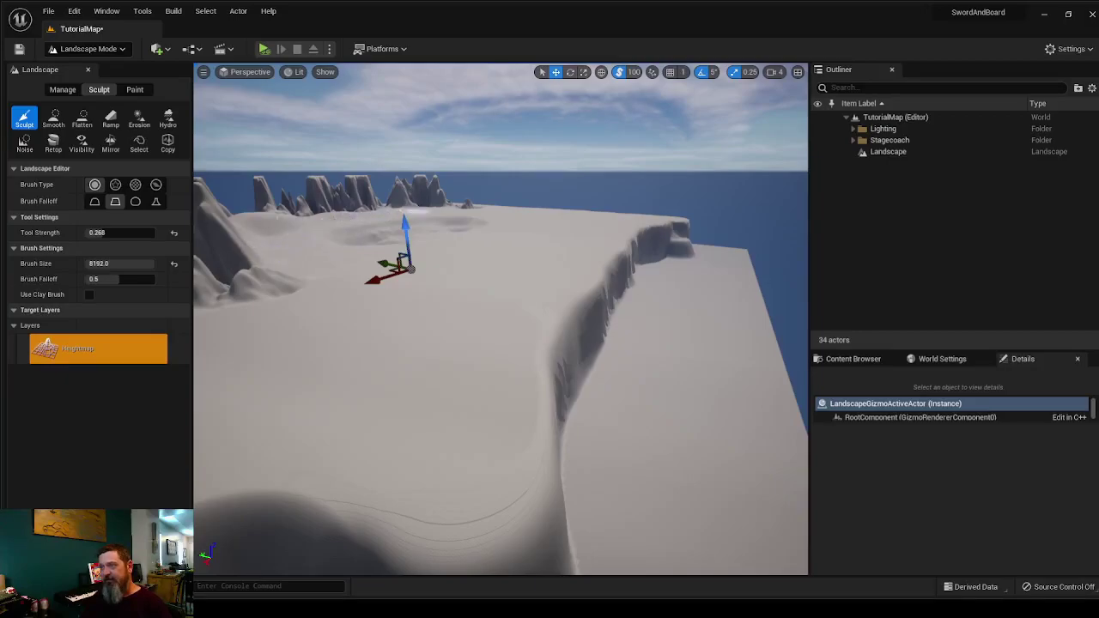
right_click_drag(438, 447, 364, 434)
mouse_move(533, 365)
right_mouse_down()
mouse_move(551, 376)
mouse_move(419, 214)
right_mouse_up()
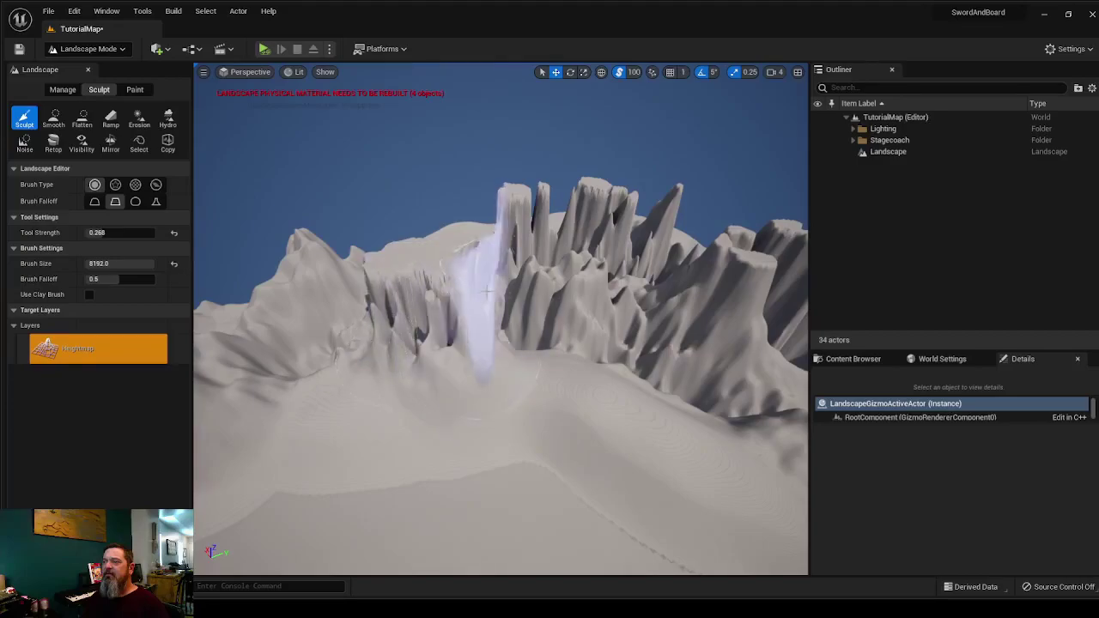
mouse_move(470, 258)
left_mouse_down()
mouse_move(626, 282)
mouse_move(610, 311)
mouse_move(515, 309)
mouse_move(755, 335)
mouse_move(639, 337)
mouse_move(761, 295)
mouse_move(650, 307)
mouse_move(520, 282)
mouse_move(587, 284)
left_mouse_up()
right_click_drag(587, 285, 584, 295)
mouse_move(584, 296)
left_mouse_down()
mouse_move(556, 339)
mouse_move(464, 361)
mouse_move(522, 333)
mouse_move(609, 333)
mouse_move(441, 339)
mouse_move(381, 404)
mouse_move(326, 378)
mouse_move(544, 339)
mouse_move(601, 304)
mouse_move(699, 317)
left_mouse_up()
mouse_move(699, 317)
right_mouse_down()
mouse_move(773, 310)
mouse_move(793, 266)
mouse_move(697, 315)
mouse_move(644, 318)
right_mouse_up()
mouse_move(686, 335)
left_mouse_down()
mouse_move(568, 347)
mouse_move(486, 323)
left_mouse_up()
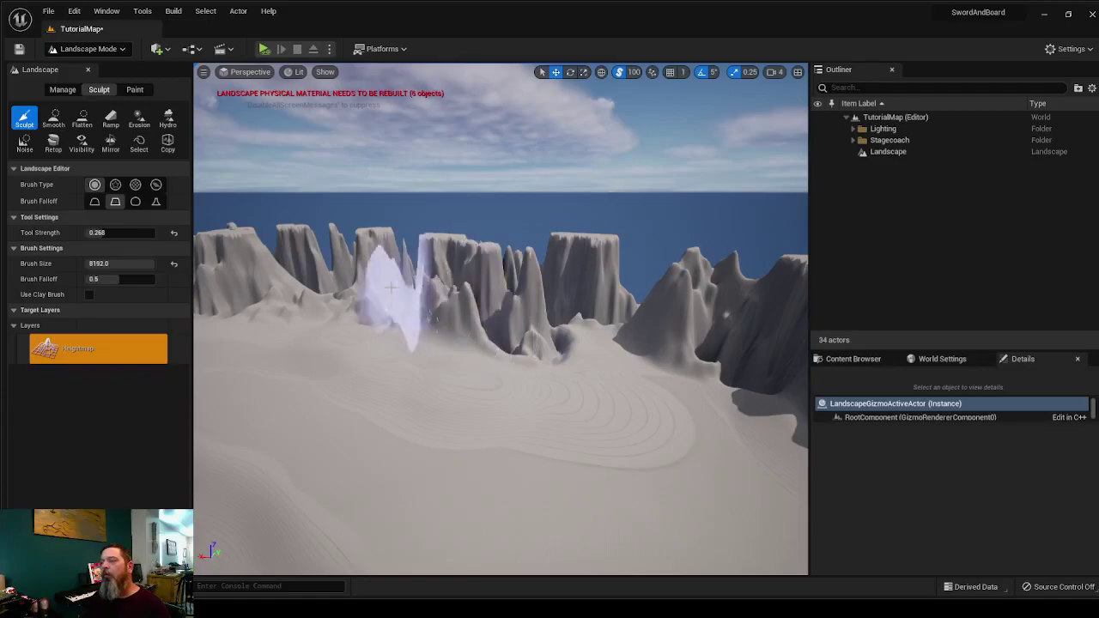
Raise a mound in front of the peaks and build up the slope along the ridge's outer flank.
mouse_move(551, 370)
right_mouse_down()
mouse_move(566, 364)
mouse_move(559, 352)
right_mouse_up()
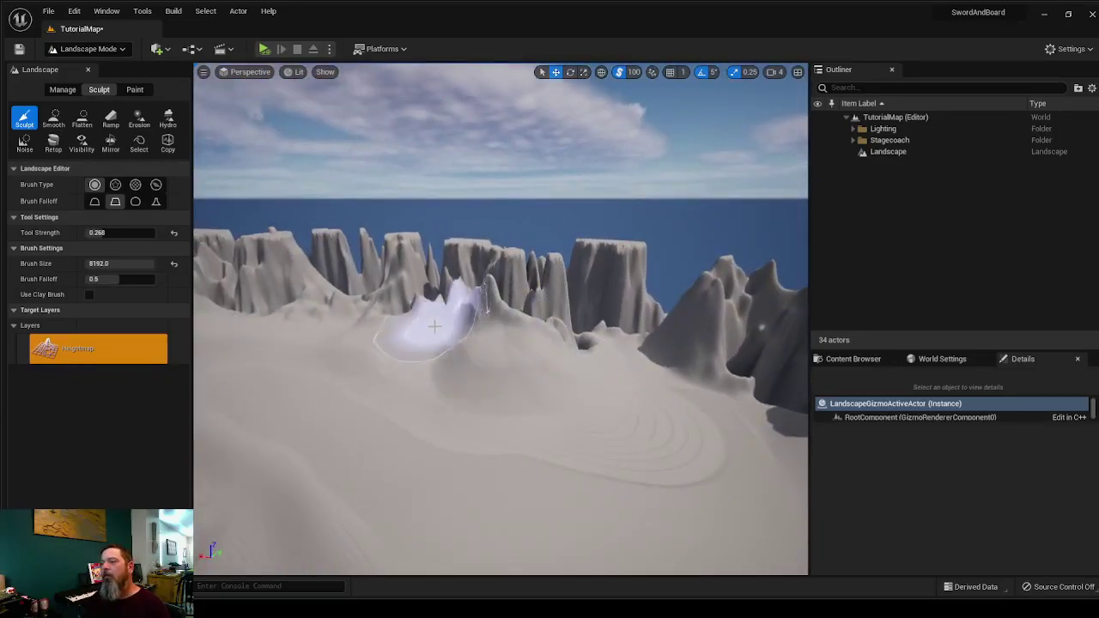
mouse_move(470, 292)
right_mouse_down()
mouse_move(503, 300)
mouse_move(558, 365)
right_mouse_up()
mouse_move(455, 304)
left_mouse_down()
mouse_move(515, 277)
mouse_move(619, 191)
mouse_move(595, 199)
left_mouse_up()
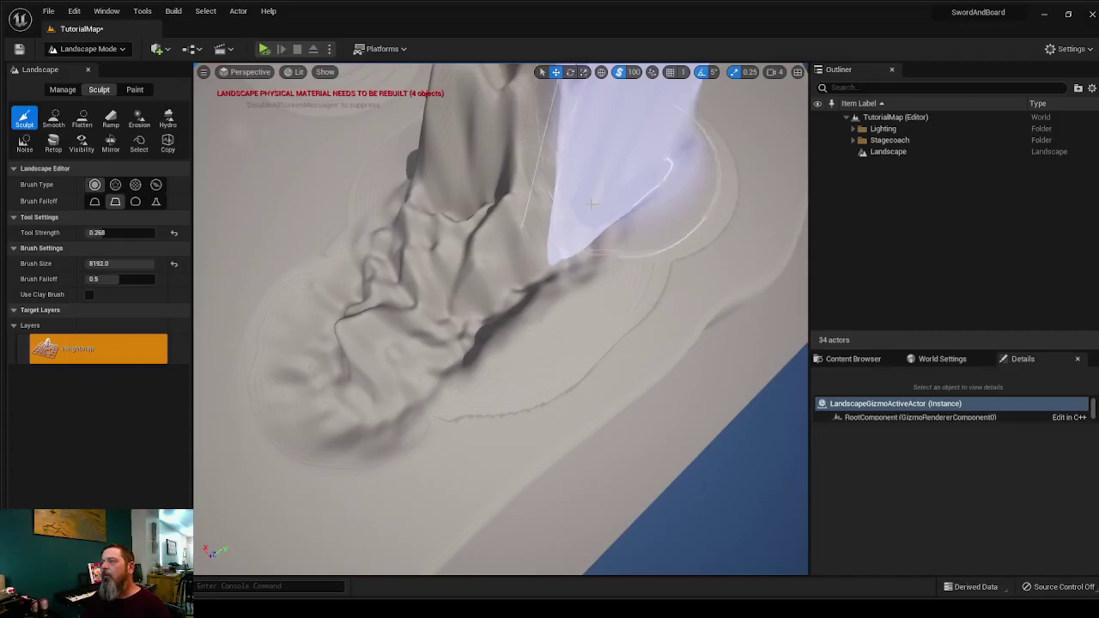
Raise the ground on both flanks of the jagged peaks and build up the ridge with the Sculpt tool.
left_click_drag(360, 302, 277, 331)
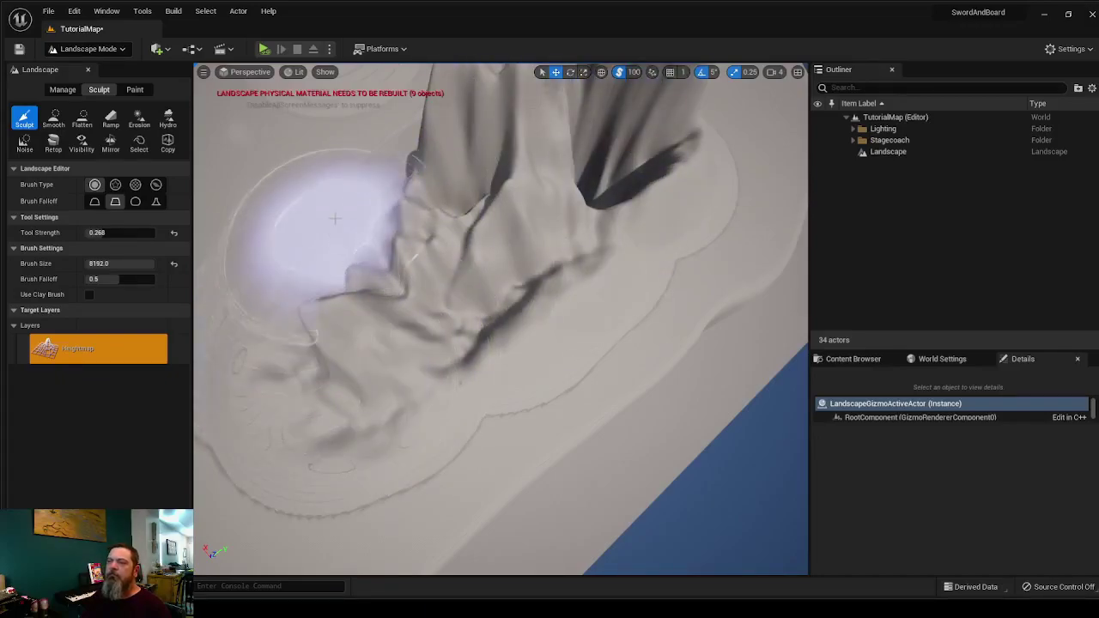
mouse_move(330, 226)
right_mouse_down()
mouse_move(321, 150)
mouse_move(329, 189)
mouse_move(443, 256)
right_mouse_up()
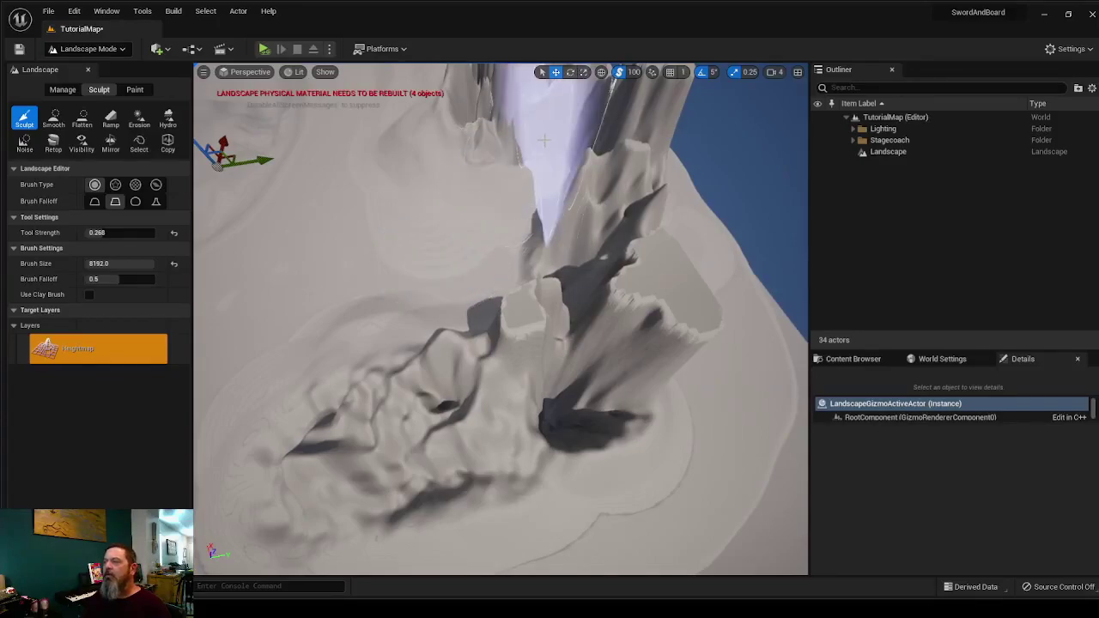
mouse_move(520, 144)
right_mouse_down()
mouse_move(513, 137)
mouse_move(466, 215)
mouse_move(360, 185)
mouse_move(447, 146)
right_mouse_up()
mouse_move(412, 202)
right_mouse_down()
mouse_move(464, 210)
mouse_move(425, 210)
mouse_move(414, 196)
mouse_move(494, 324)
mouse_move(488, 352)
mouse_move(472, 342)
mouse_move(549, 302)
right_mouse_up()
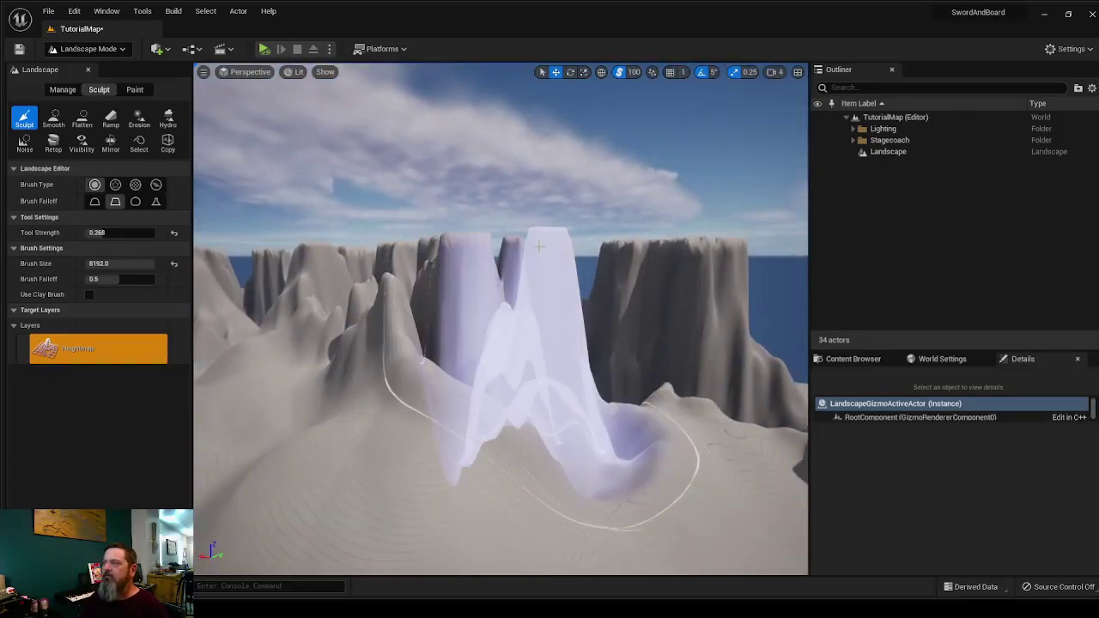
right_click_drag(539, 246, 617, 251)
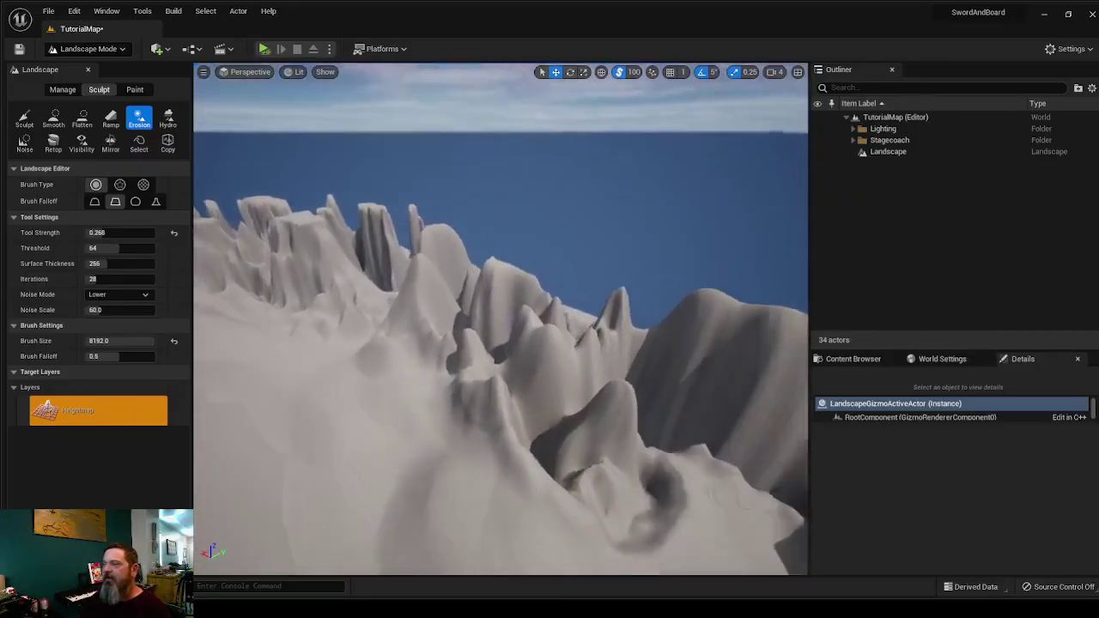
Erode the jagged peaks and their steep flanks along the ridge with the Erosion tool at strength 0.268 and brush size 8192.
mouse_move(563, 256)
right_mouse_down()
mouse_move(636, 275)
mouse_move(653, 256)
mouse_move(563, 256)
right_mouse_up()
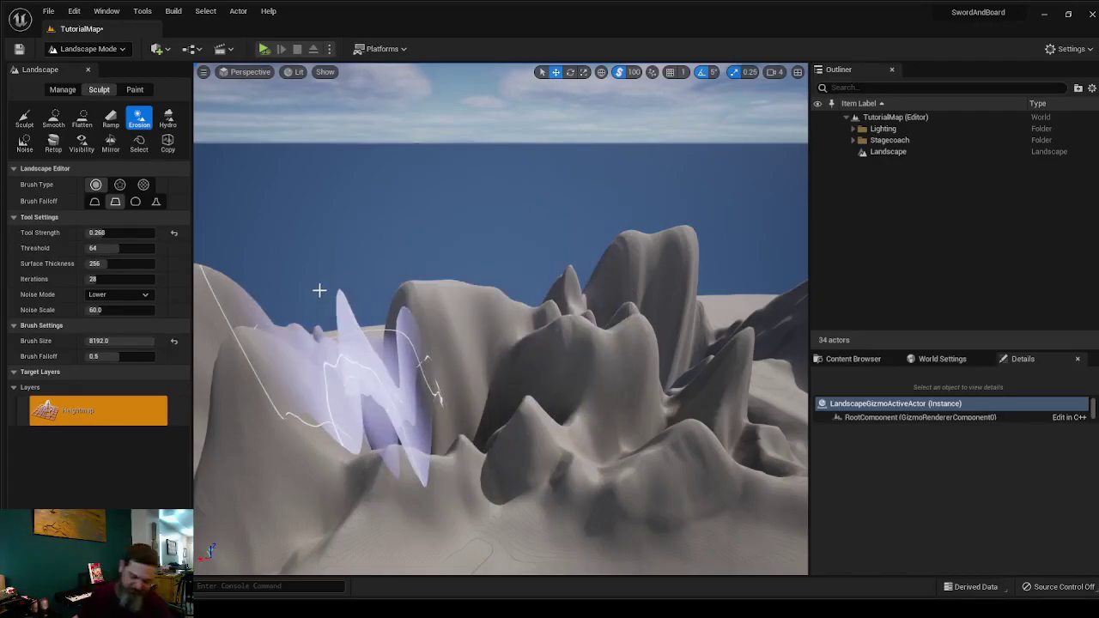
right_click_drag(285, 308, 286, 308)
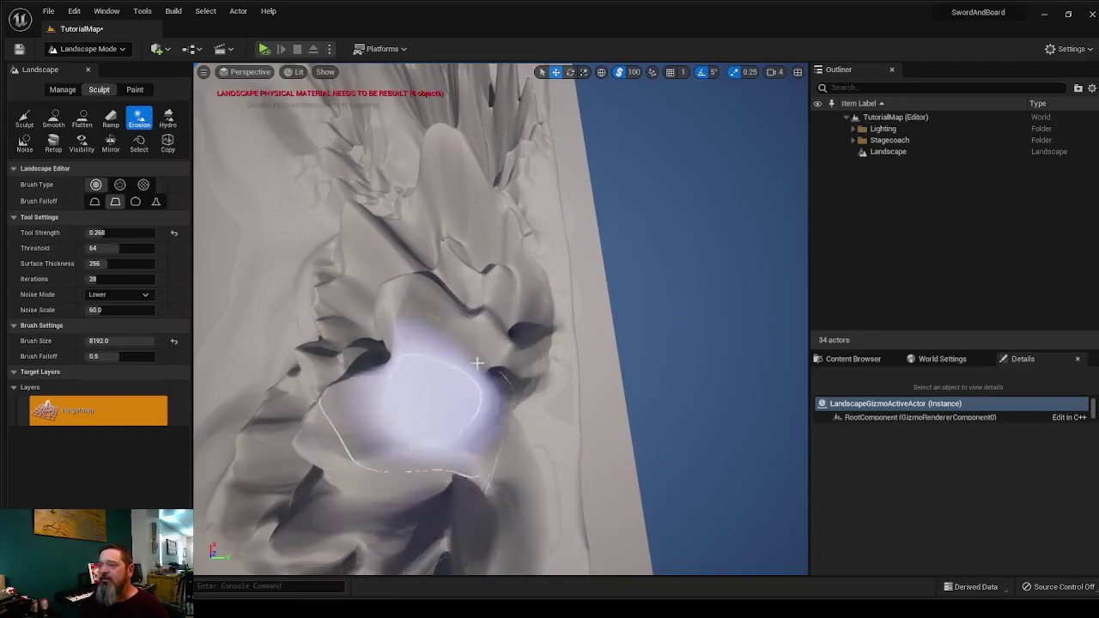
right_click_drag(481, 354, 481, 355)
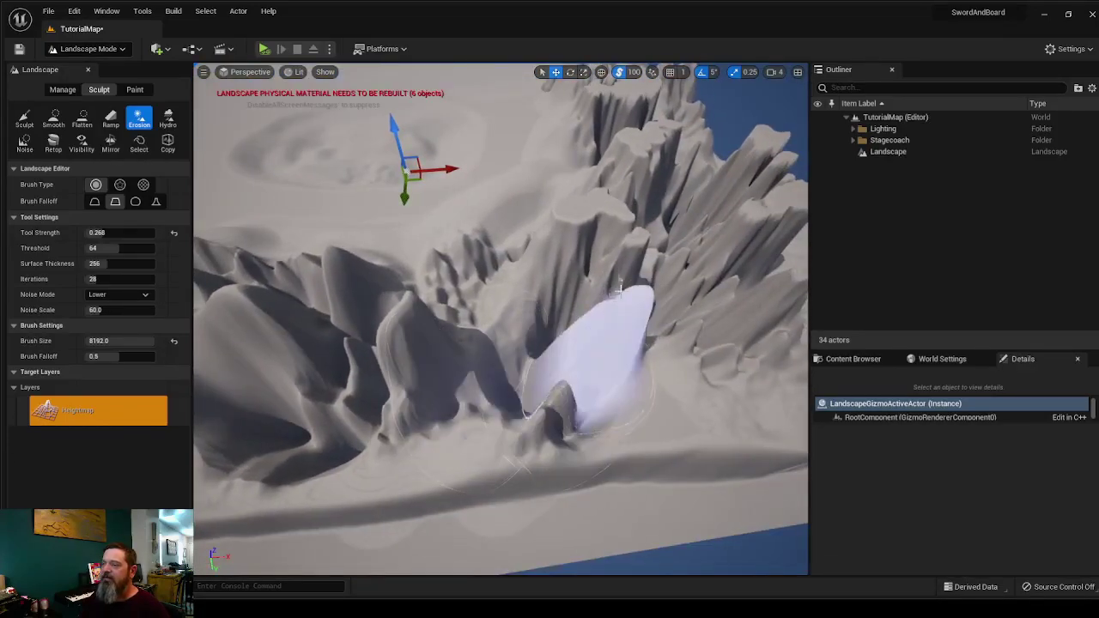
right_click_drag(589, 282, 589, 282)
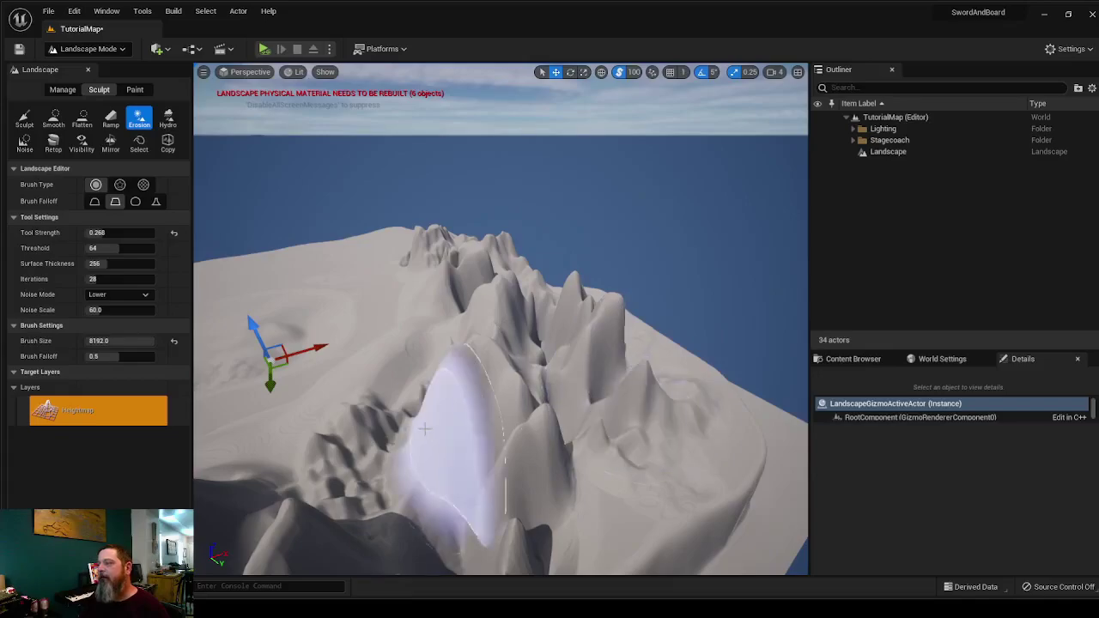
right_click_drag(363, 446, 363, 446)
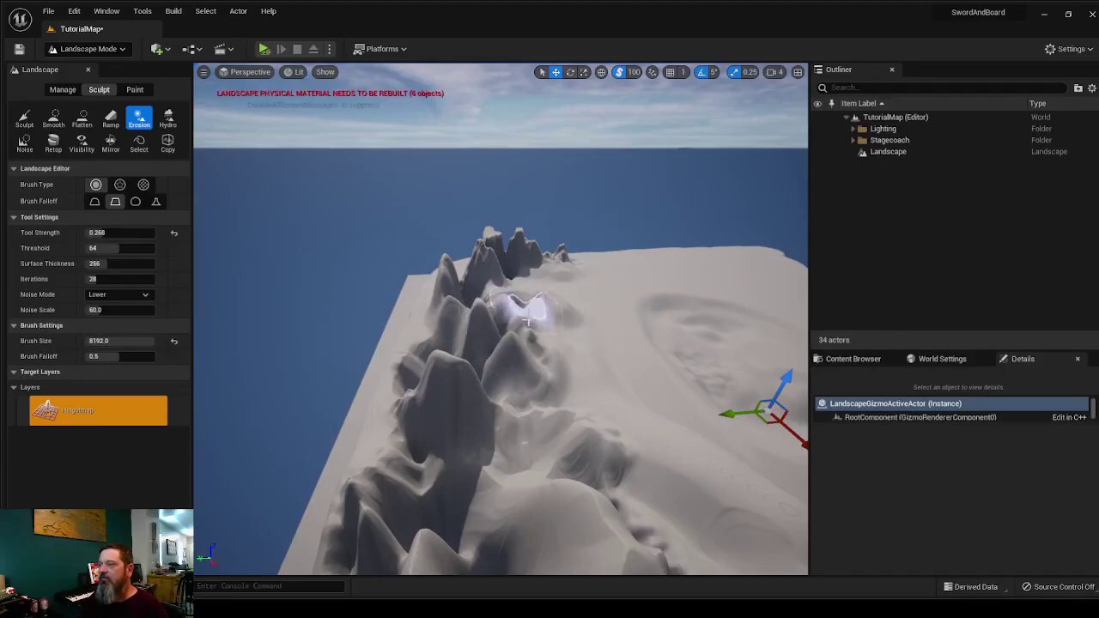
Continue eroding the mountain chain along the landscape's edge, working over the peaks and foothills up to the ridge's end.
right_click_drag(552, 436, 552, 436)
mouse_move(451, 447)
left_mouse_down()
mouse_move(623, 379)
mouse_move(723, 378)
mouse_move(501, 493)
mouse_move(273, 507)
left_mouse_up()
right_click_drag(273, 507, 273, 507)
right_click_drag(451, 328, 451, 328)
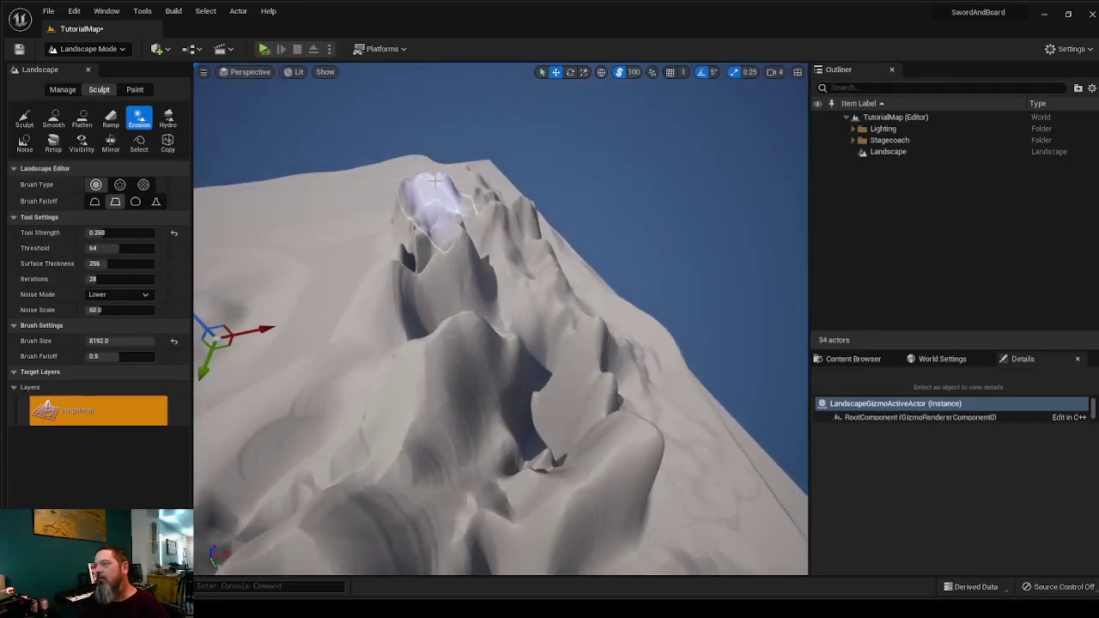
mouse_move(403, 316)
left_mouse_down()
mouse_move(508, 309)
mouse_move(404, 402)
mouse_move(494, 518)
mouse_move(552, 292)
mouse_move(704, 495)
mouse_move(693, 436)
left_mouse_up()
right_click_drag(545, 173, 545, 173)
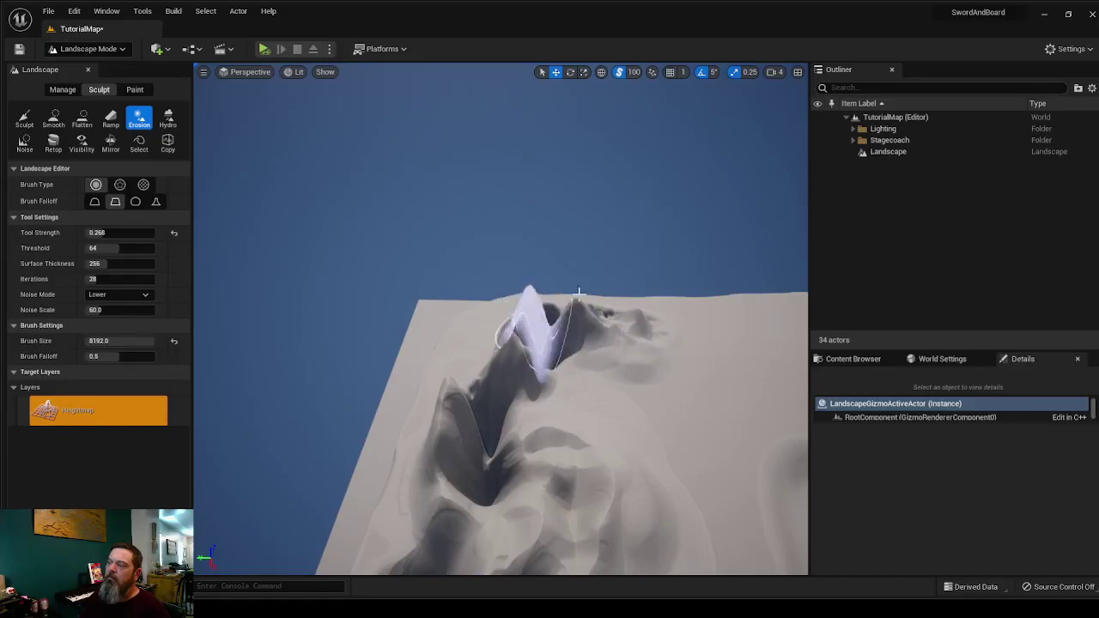
right_click_drag(580, 293, 580, 293)
right_click_drag(496, 368, 495, 368)
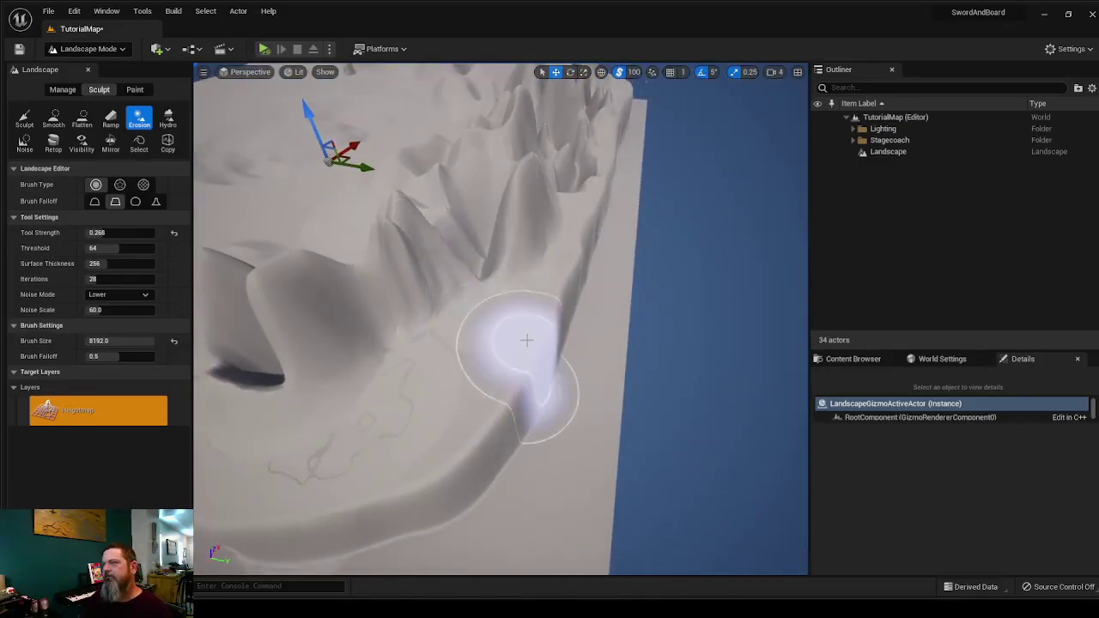
Raise tall new peaks on the plateau at the ridge's end near the landscape's corner with the Sculpt tool.
left_click(24, 118)
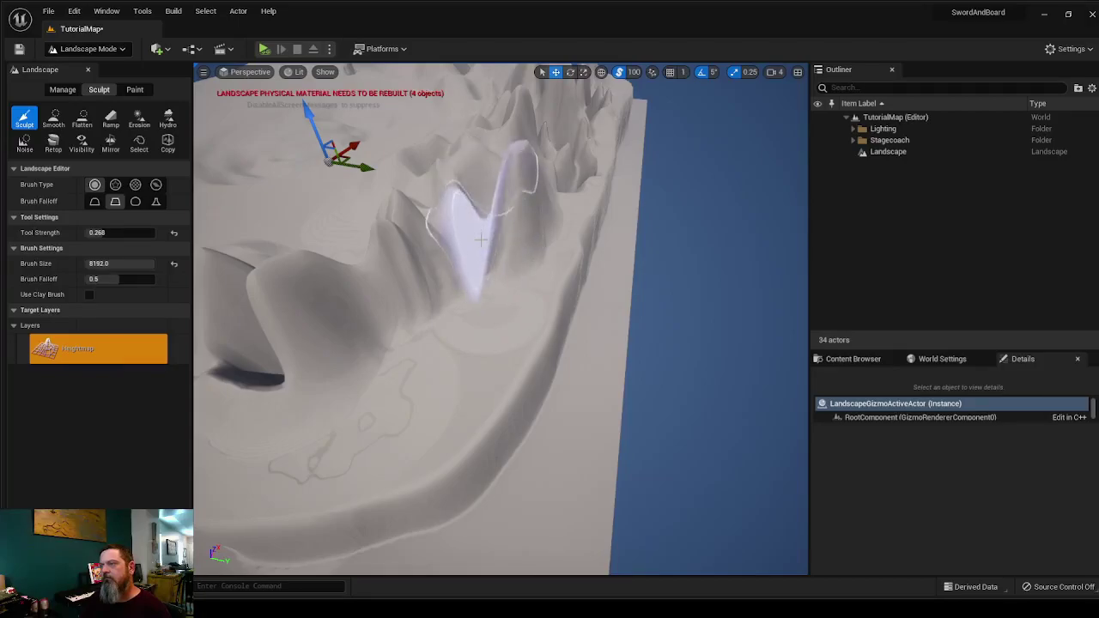
right_click_drag(469, 255, 344, 257)
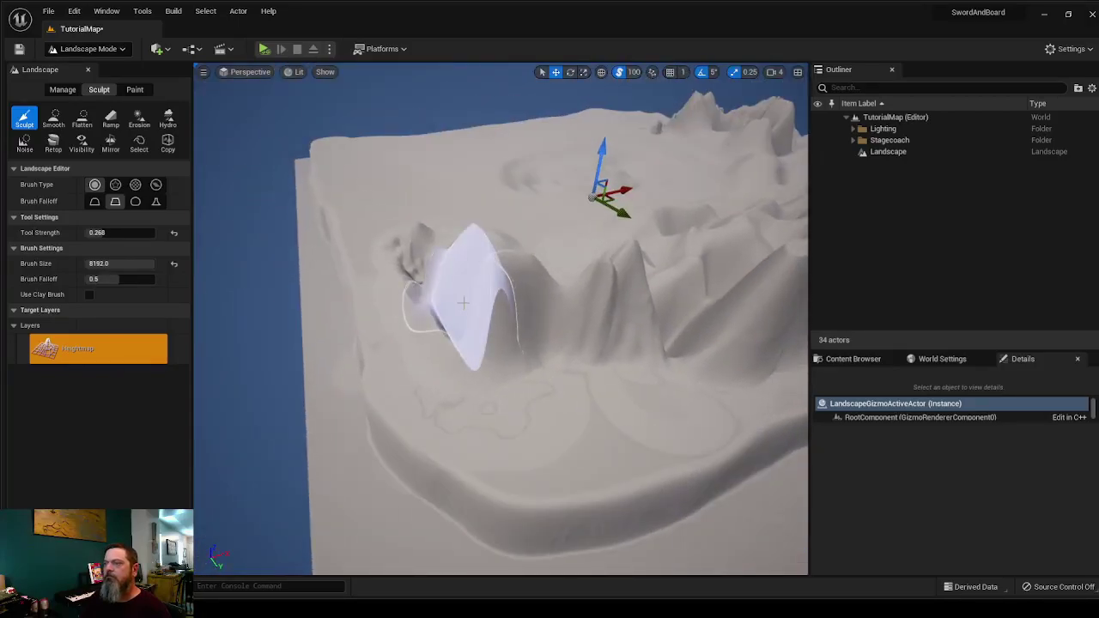
left_click_drag(459, 323, 458, 341)
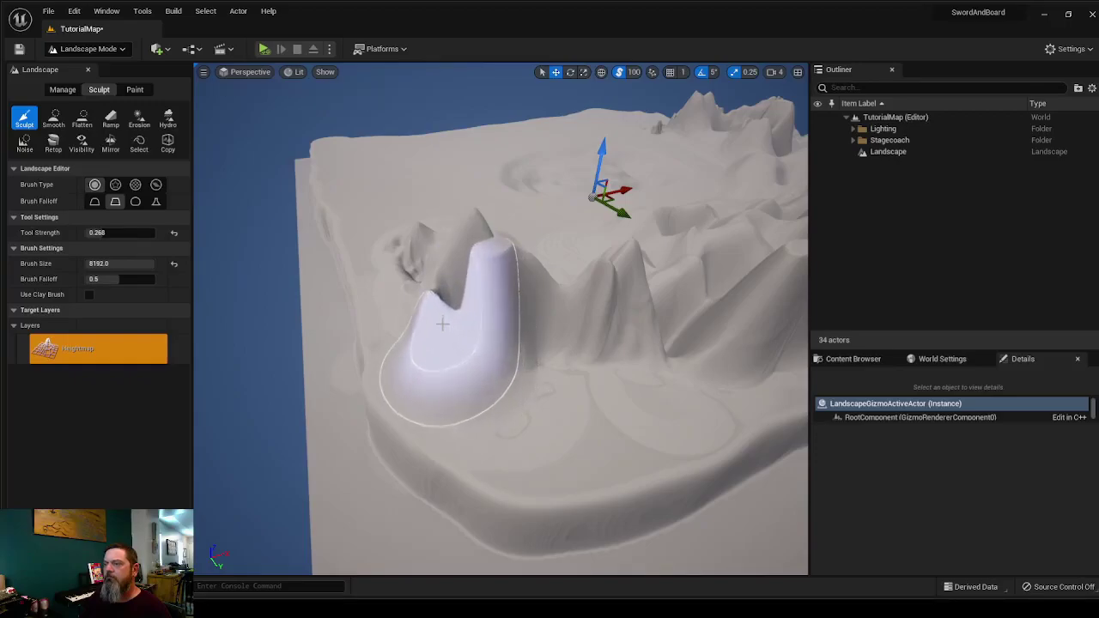
mouse_move(442, 325)
right_mouse_down()
mouse_move(485, 329)
mouse_move(503, 348)
mouse_move(558, 336)
mouse_move(721, 391)
right_mouse_up()
left_click_drag(477, 323, 482, 309)
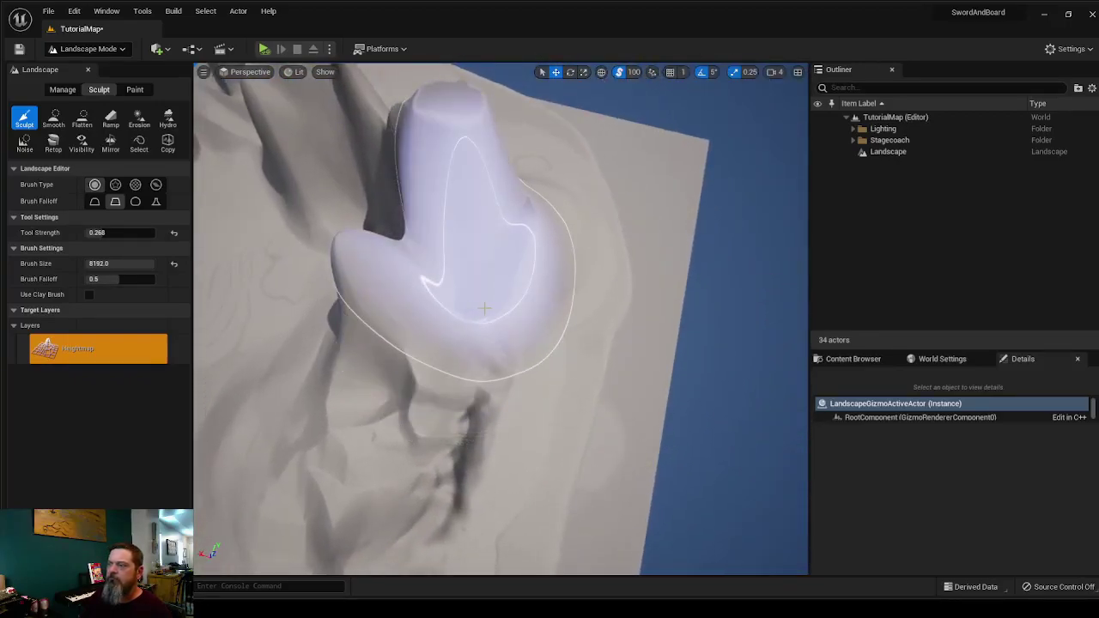
left_click(480, 313)
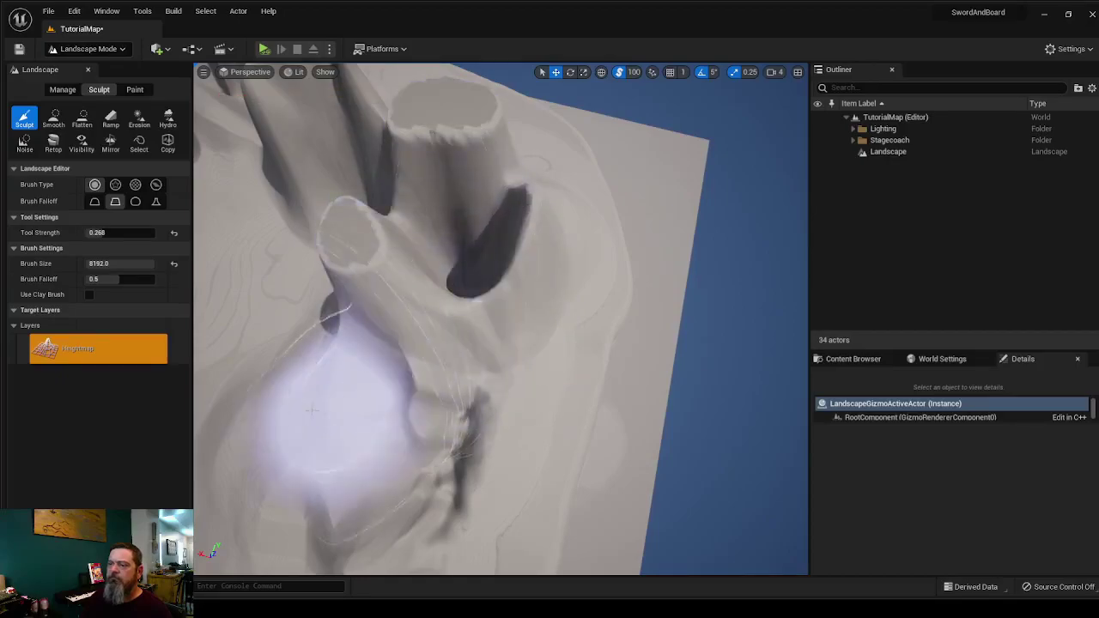
Erode the newly raised flat-topped peaks and the slopes between them with the Erosion tool.
left_click(139, 120)
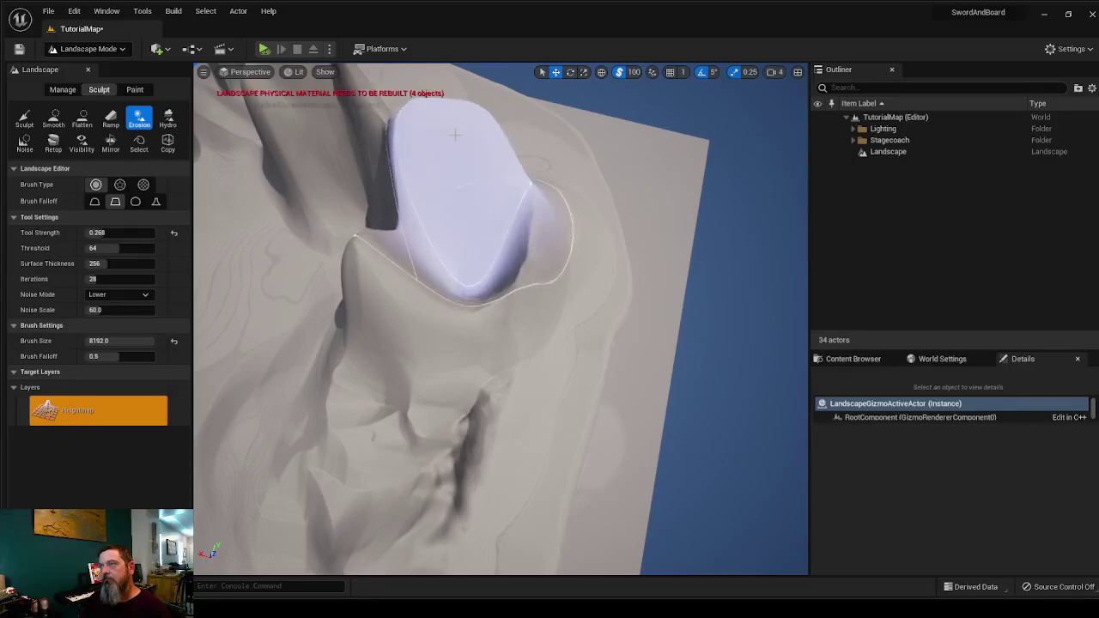
mouse_move(450, 134)
left_mouse_down()
mouse_move(328, 237)
mouse_move(309, 279)
left_mouse_up()
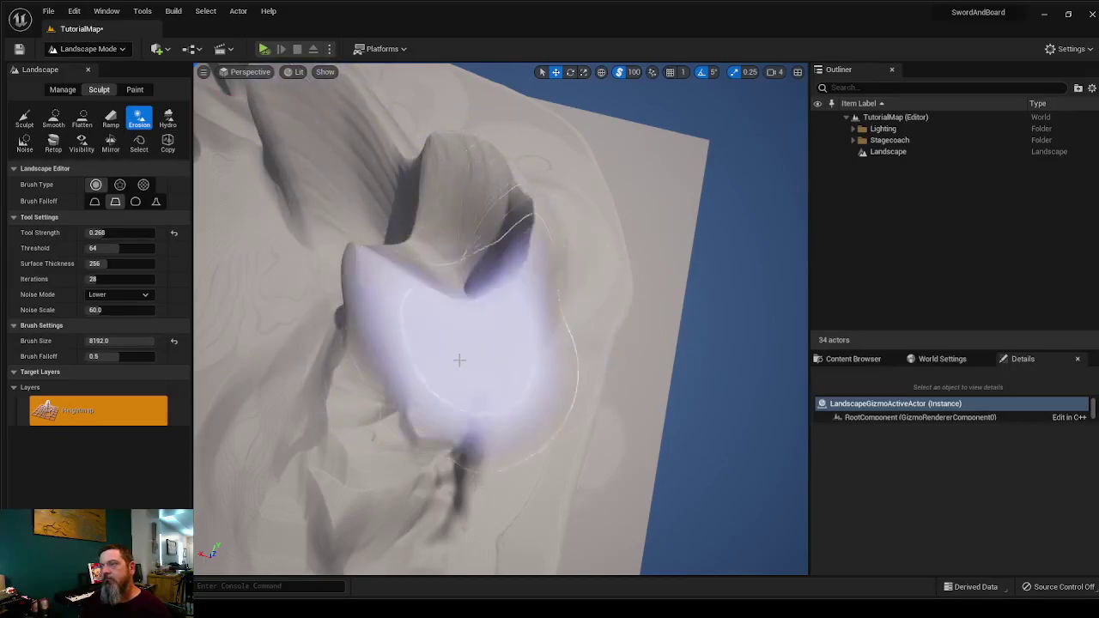
mouse_move(454, 363)
left_mouse_down()
mouse_move(503, 265)
mouse_move(545, 263)
mouse_move(407, 388)
left_mouse_up()
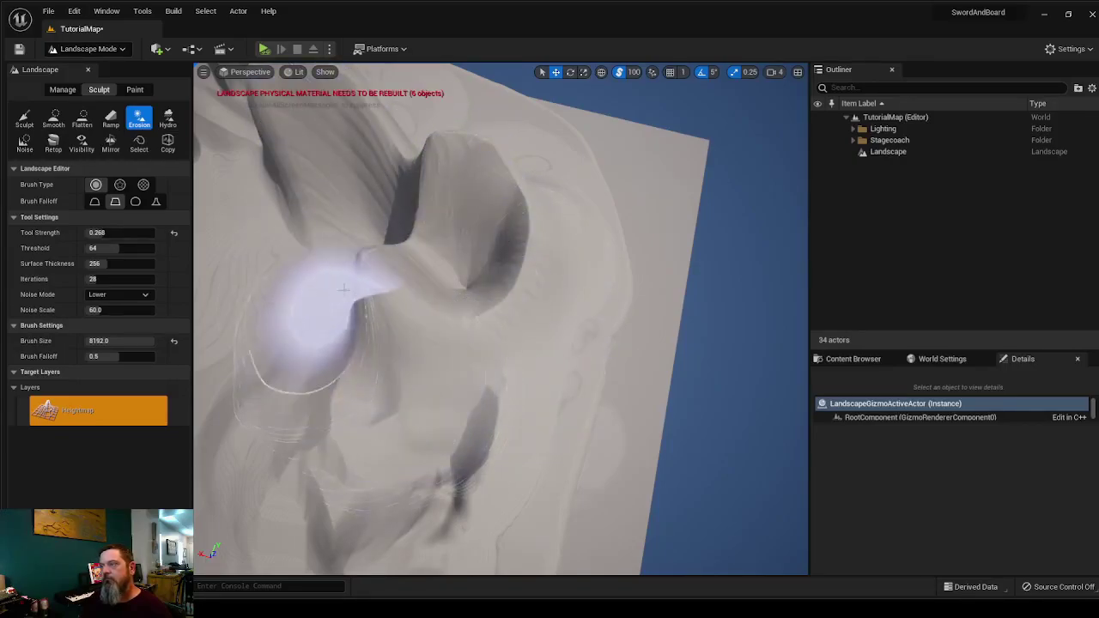
left_click_drag(348, 284, 389, 290)
Erode the small mounds beside the new peaks and the surrounding inner slopes.
mouse_move(501, 318)
right_mouse_down()
mouse_move(493, 232)
mouse_move(485, 206)
mouse_move(498, 284)
mouse_move(472, 180)
mouse_move(485, 210)
mouse_move(524, 223)
right_mouse_up()
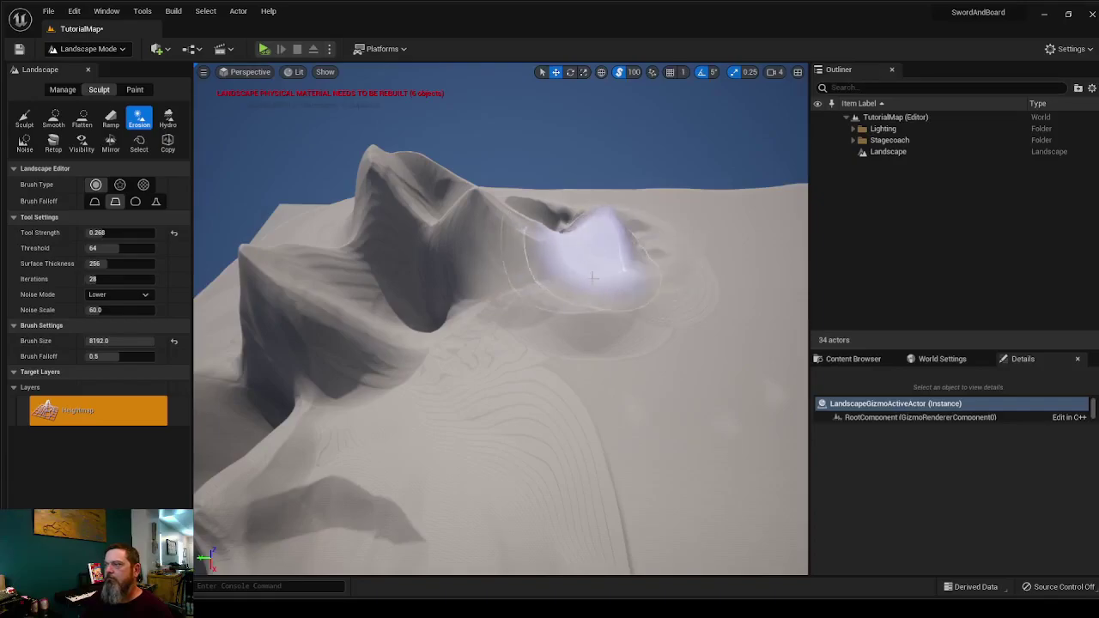
right_click_drag(603, 325, 655, 401)
mouse_move(655, 401)
left_mouse_down()
mouse_move(421, 372)
mouse_move(541, 343)
mouse_move(270, 378)
left_mouse_up()
right_click_drag(303, 428, 502, 404)
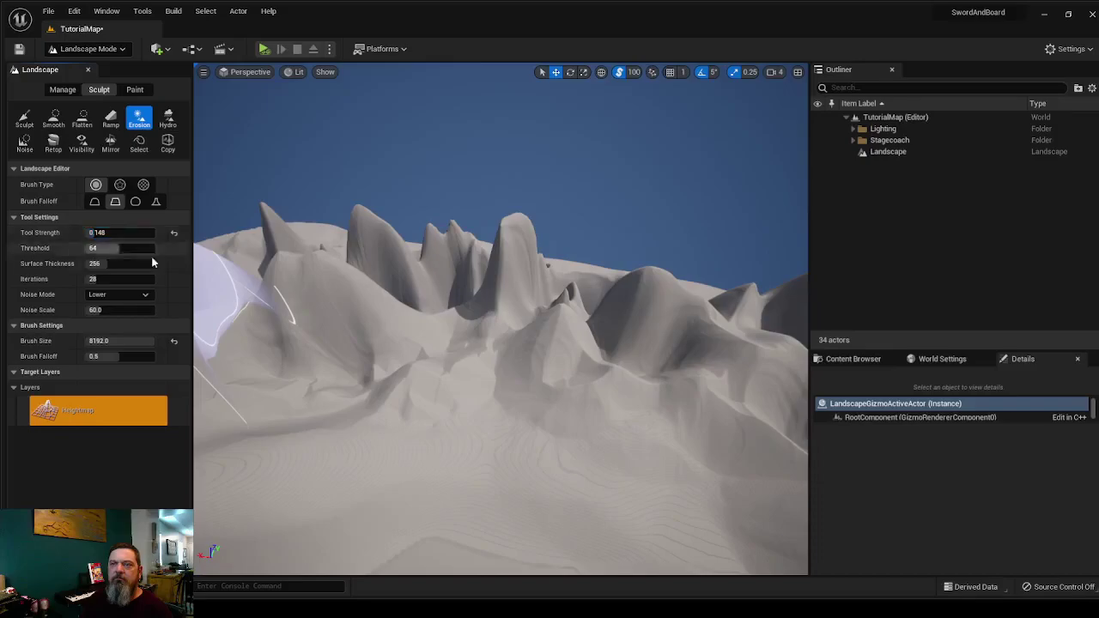
Set the Erosion tool strength to 0.148 and erode the foothills and slopes on the ridge's inner side.
mouse_move(453, 392)
left_mouse_down()
mouse_move(576, 429)
mouse_move(699, 437)
mouse_move(515, 363)
mouse_move(525, 384)
mouse_move(675, 429)
mouse_move(546, 356)
left_mouse_up()
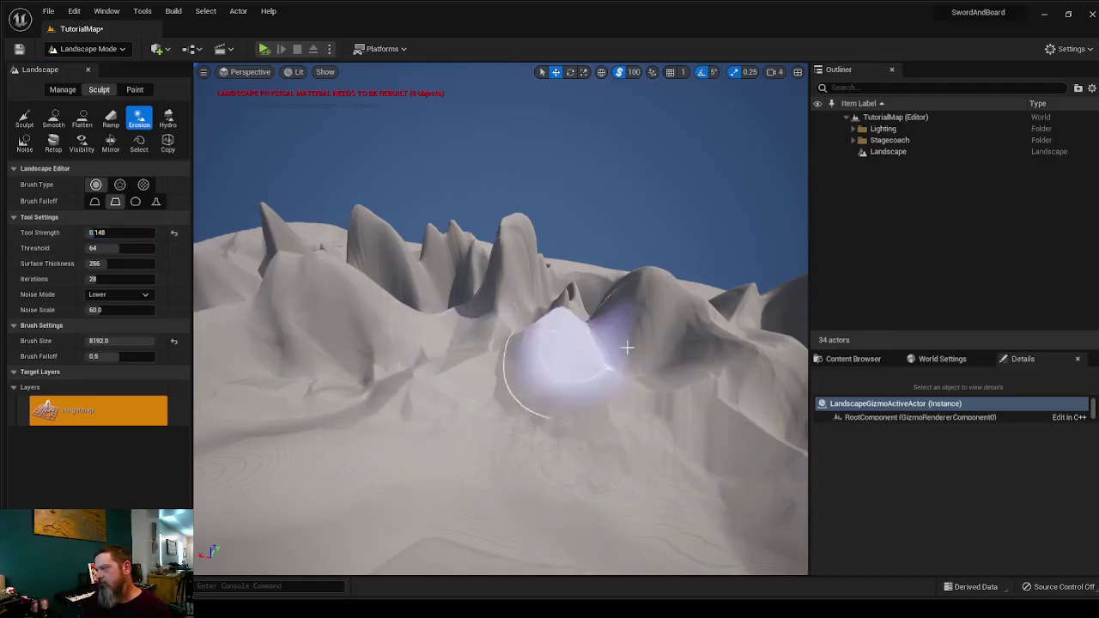
mouse_move(640, 349)
left_mouse_down()
mouse_move(591, 296)
mouse_move(297, 291)
left_mouse_up()
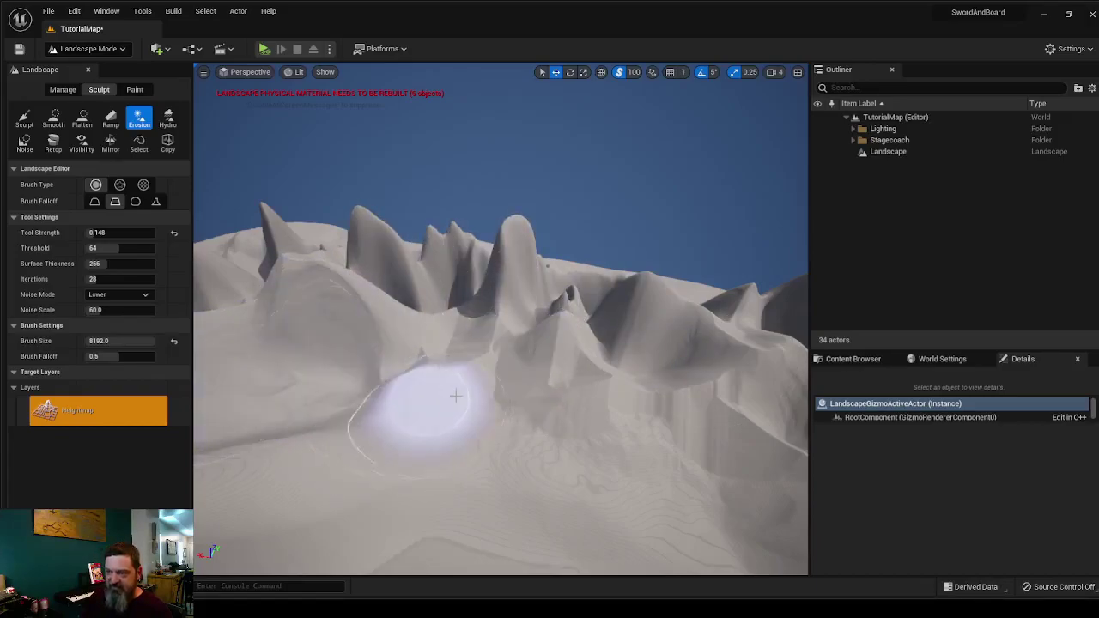
mouse_move(513, 434)
right_mouse_down()
mouse_move(549, 429)
mouse_move(480, 438)
mouse_move(515, 429)
mouse_move(520, 536)
right_mouse_up()
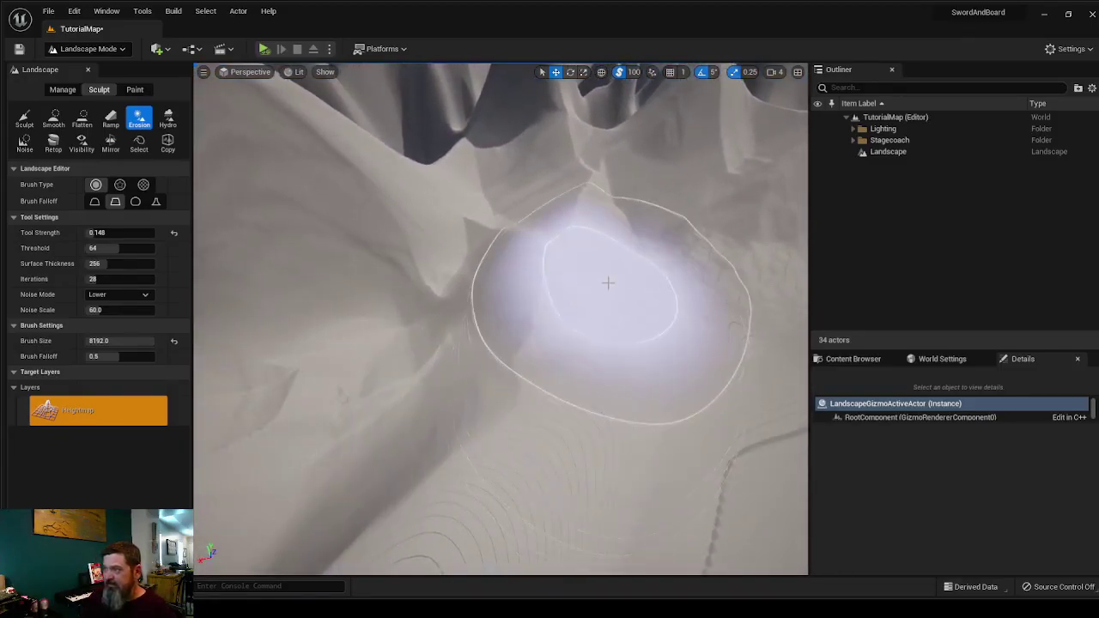
mouse_move(606, 282)
left_mouse_down()
mouse_move(734, 233)
mouse_move(496, 213)
mouse_move(258, 377)
left_mouse_up()
Erode the flanks of the tall peaks and the slopes around their base along the ridge.
mouse_move(258, 378)
right_mouse_down()
mouse_move(266, 284)
mouse_move(344, 258)
mouse_move(429, 296)
right_mouse_up()
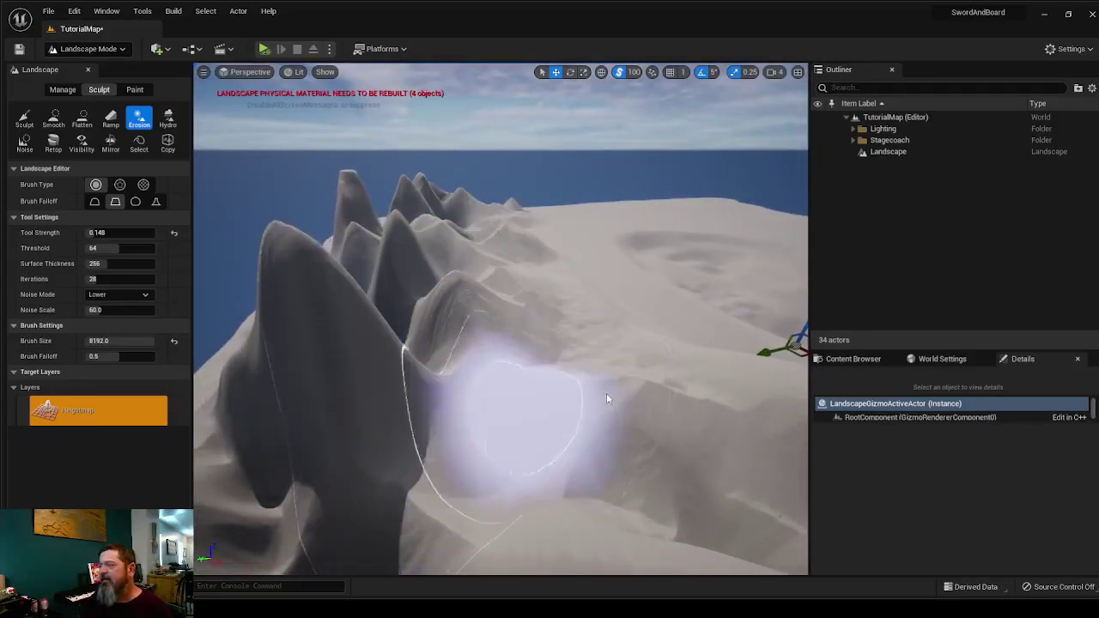
mouse_move(626, 396)
left_mouse_down()
mouse_move(291, 403)
mouse_move(584, 446)
mouse_move(285, 395)
mouse_move(367, 188)
left_mouse_up()
mouse_move(367, 187)
right_mouse_down()
mouse_move(317, 266)
mouse_move(421, 297)
right_mouse_up()
left_click_drag(421, 296, 525, 323)
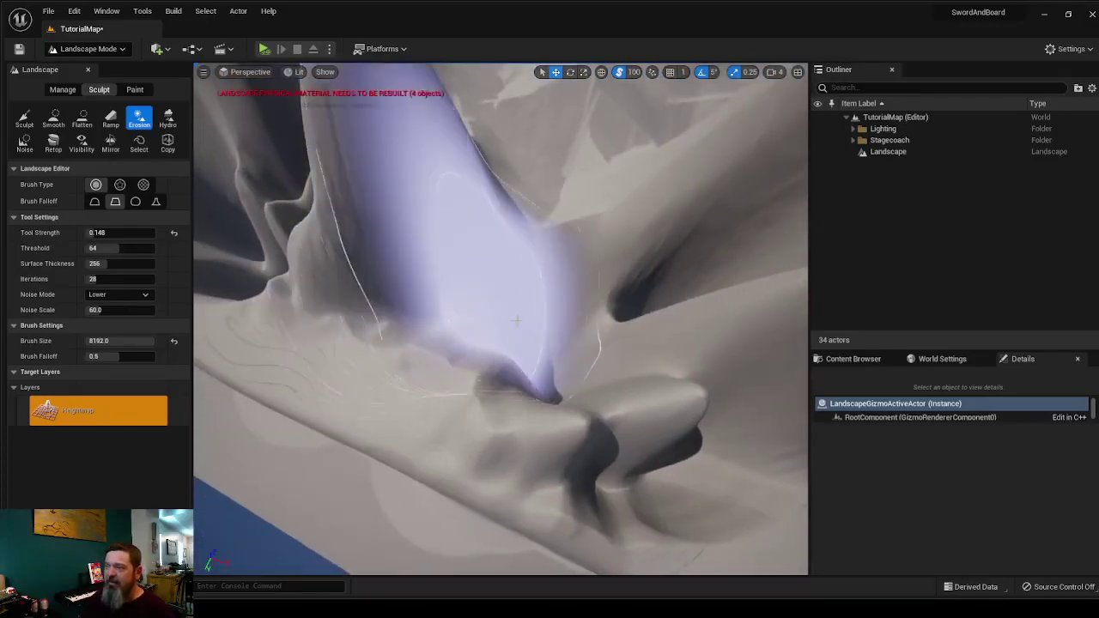
left_click_drag(471, 354, 273, 225)
right_click_drag(225, 197, 210, 143)
Erode the valley between the peaks and the flat shelf along the plateau's outer rim.
mouse_move(465, 172)
right_mouse_down()
mouse_move(481, 211)
mouse_move(464, 273)
right_mouse_up()
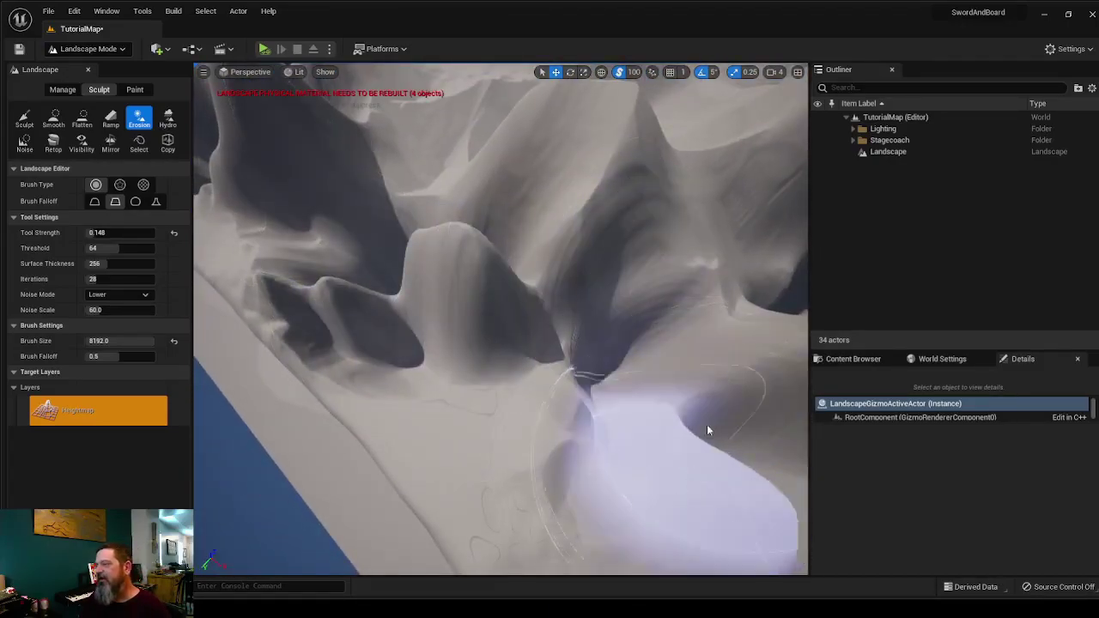
mouse_move(738, 317)
right_mouse_down()
mouse_move(803, 249)
mouse_move(739, 258)
mouse_move(740, 314)
mouse_move(764, 361)
right_mouse_up()
mouse_move(489, 314)
left_mouse_down()
mouse_move(463, 302)
mouse_move(603, 163)
left_mouse_up()
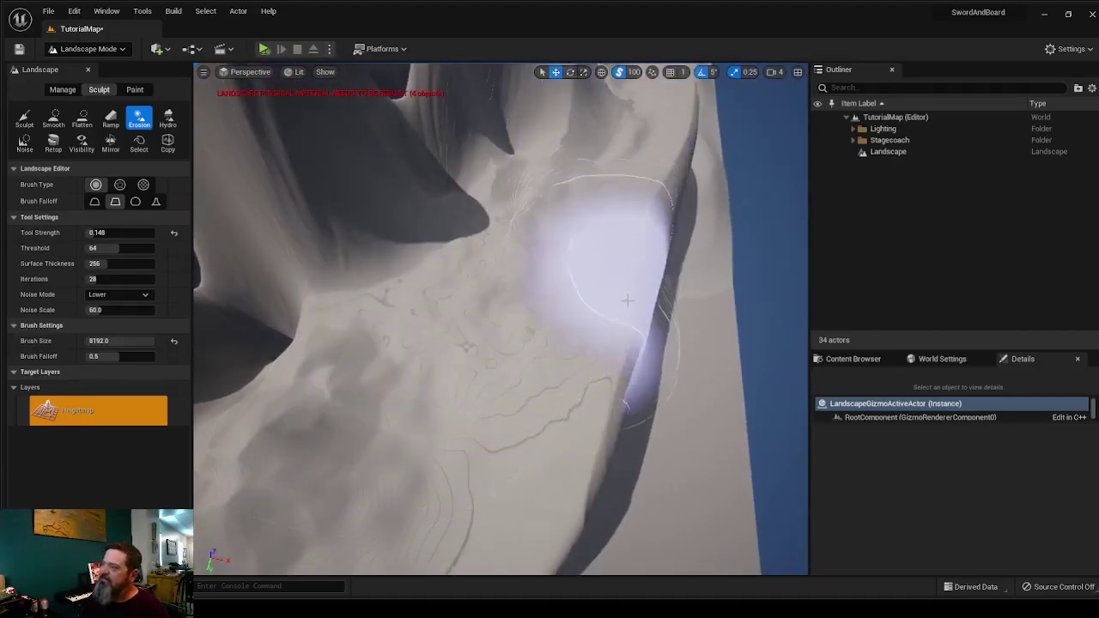
mouse_move(625, 312)
left_mouse_down()
mouse_move(503, 429)
mouse_move(663, 165)
mouse_move(483, 437)
mouse_move(466, 449)
mouse_move(392, 387)
mouse_move(494, 204)
left_mouse_up()
mouse_move(495, 203)
right_mouse_down()
mouse_move(369, 172)
mouse_move(356, 137)
mouse_move(352, 197)
right_mouse_up()
mouse_move(555, 306)
right_mouse_down()
mouse_move(489, 360)
mouse_move(555, 307)
right_mouse_up()
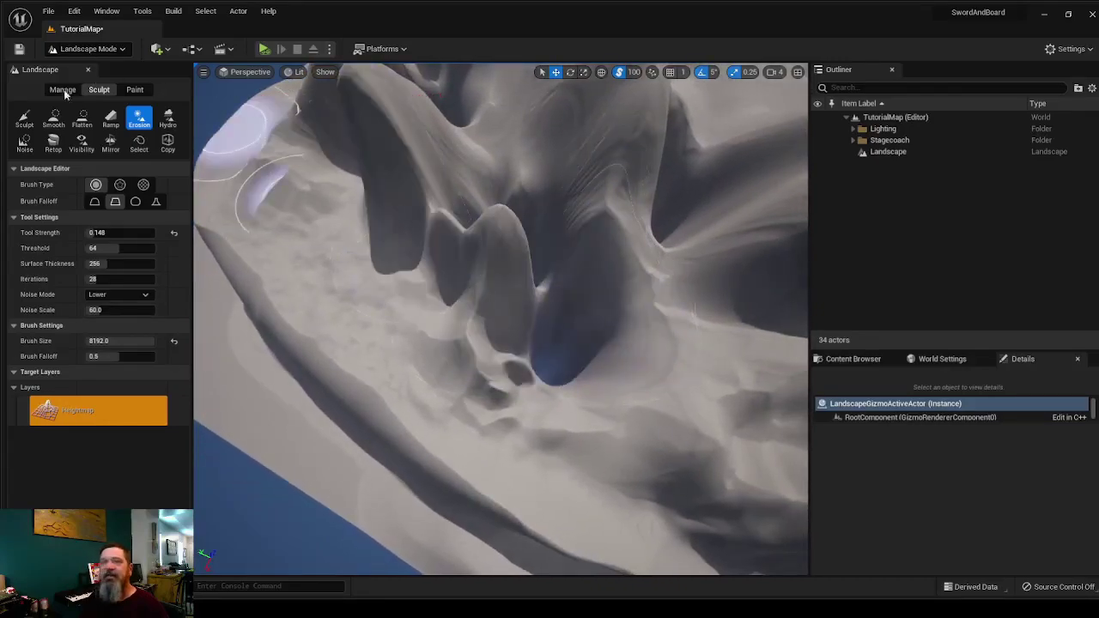
Smooth the steep hollow between the peaks and the adjoining peak with the Smooth tool at strength 0.148.
left_click(53, 118)
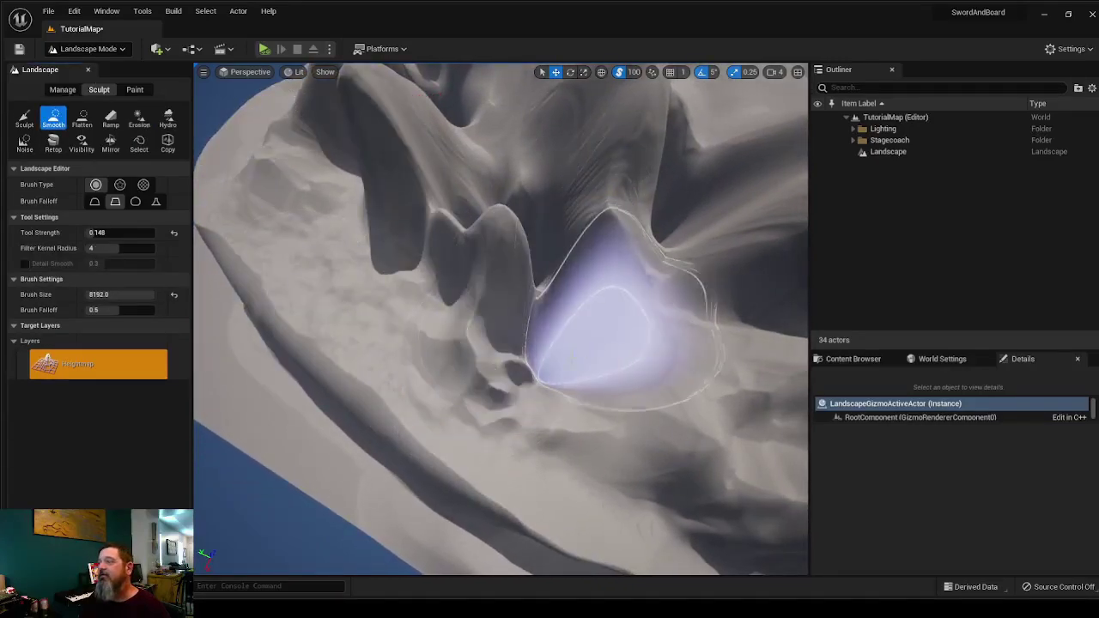
mouse_move(547, 357)
left_mouse_down()
mouse_move(532, 395)
mouse_move(549, 384)
left_mouse_up()
mouse_move(536, 290)
left_mouse_down()
mouse_move(508, 304)
mouse_move(534, 221)
mouse_move(522, 218)
left_mouse_up()
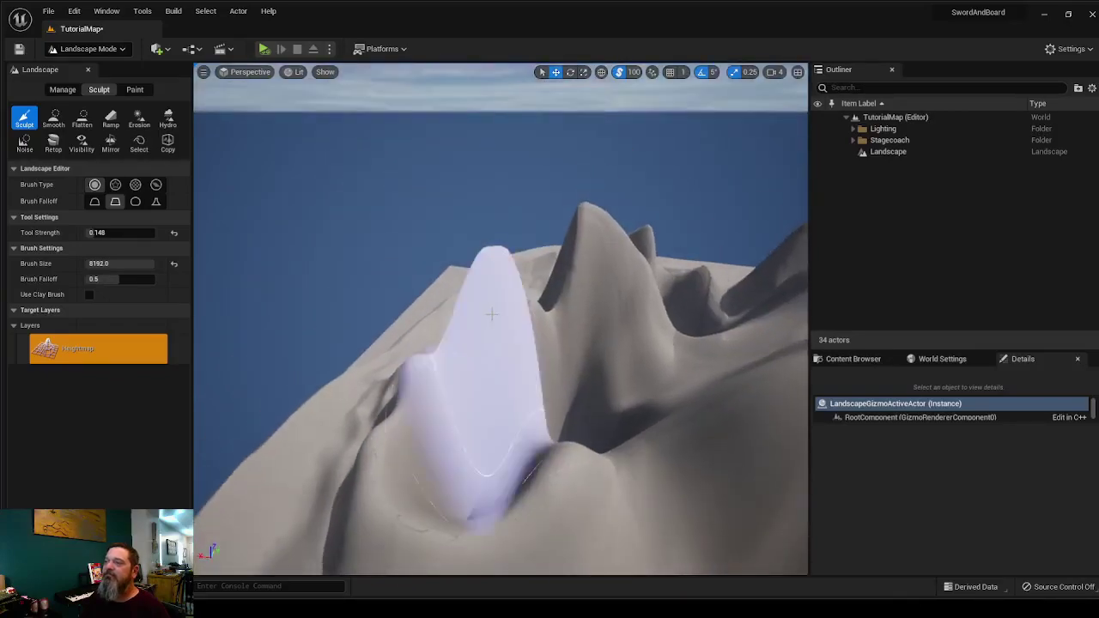
Erode the smoothed peak and the saddle in front of it with the Erosion tool at strength 0.148.
left_click(143, 123)
mouse_move(549, 326)
left_mouse_down()
mouse_move(458, 407)
mouse_move(415, 481)
mouse_move(501, 553)
mouse_move(611, 495)
mouse_move(637, 392)
left_mouse_up()
mouse_move(637, 392)
right_mouse_down()
mouse_move(739, 393)
mouse_move(773, 455)
mouse_move(627, 412)
mouse_move(618, 422)
right_mouse_up()
key("s")
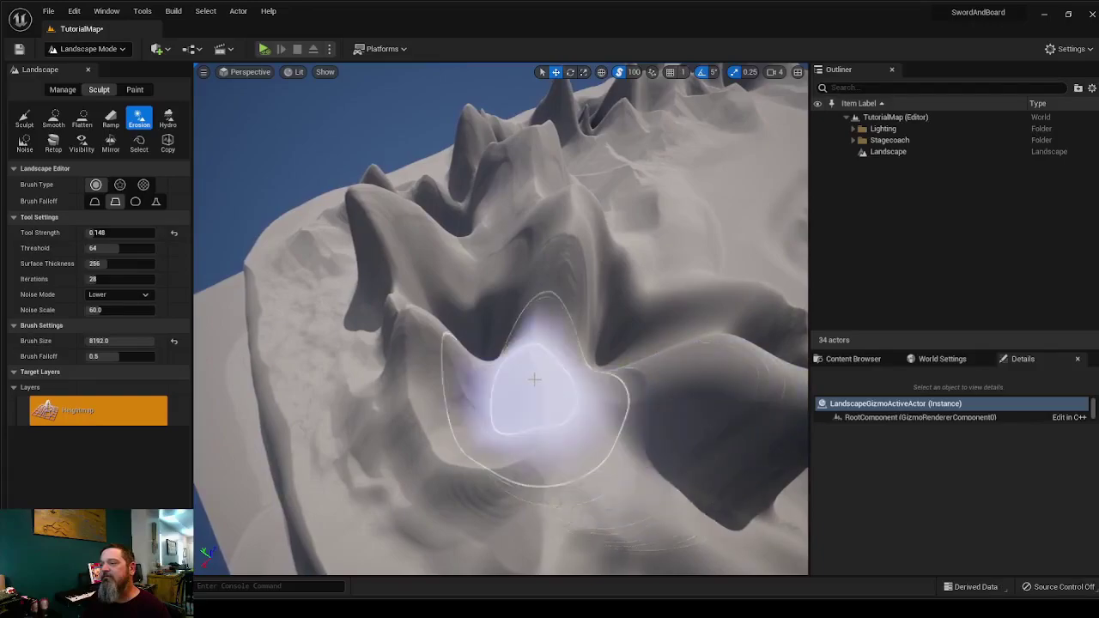
mouse_move(483, 360)
left_mouse_down()
mouse_move(447, 391)
mouse_move(552, 402)
left_mouse_up()
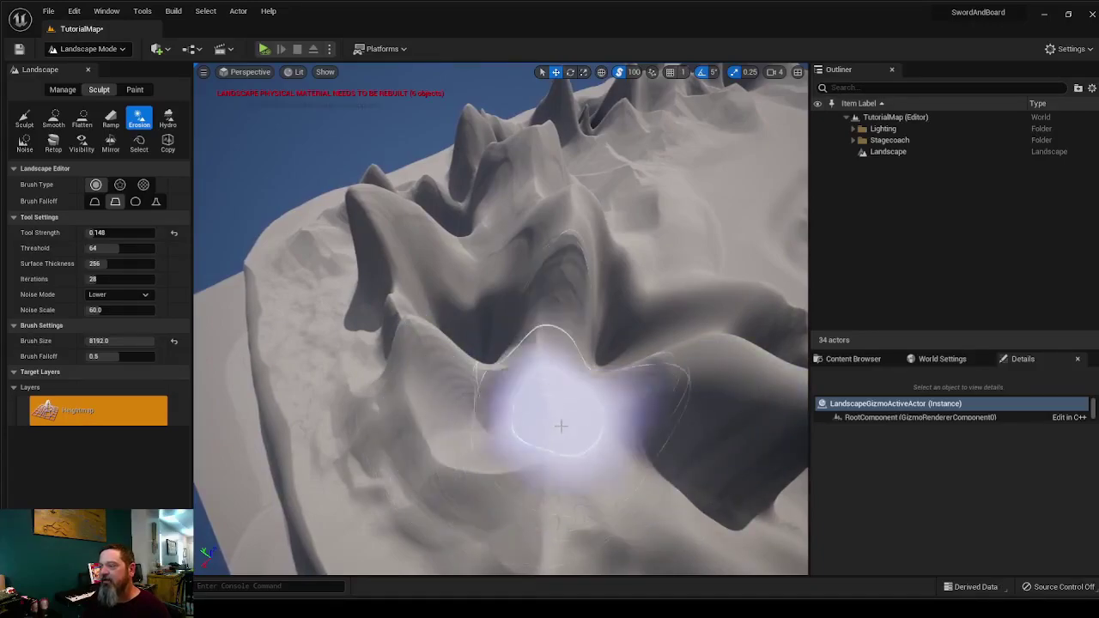
left_click_drag(581, 453, 592, 438)
Erode the ridge's inner slope and the ground at its foot on the plateau side.
mouse_move(592, 438)
right_mouse_down()
mouse_move(678, 429)
mouse_move(781, 489)
mouse_move(842, 507)
mouse_move(584, 386)
mouse_move(610, 343)
mouse_move(438, 352)
right_mouse_up()
mouse_move(558, 352)
right_mouse_down()
mouse_move(575, 373)
mouse_move(500, 375)
right_mouse_up()
left_click_drag(499, 375, 422, 329)
right_click_drag(422, 329, 408, 296)
left_click_drag(427, 477, 539, 479)
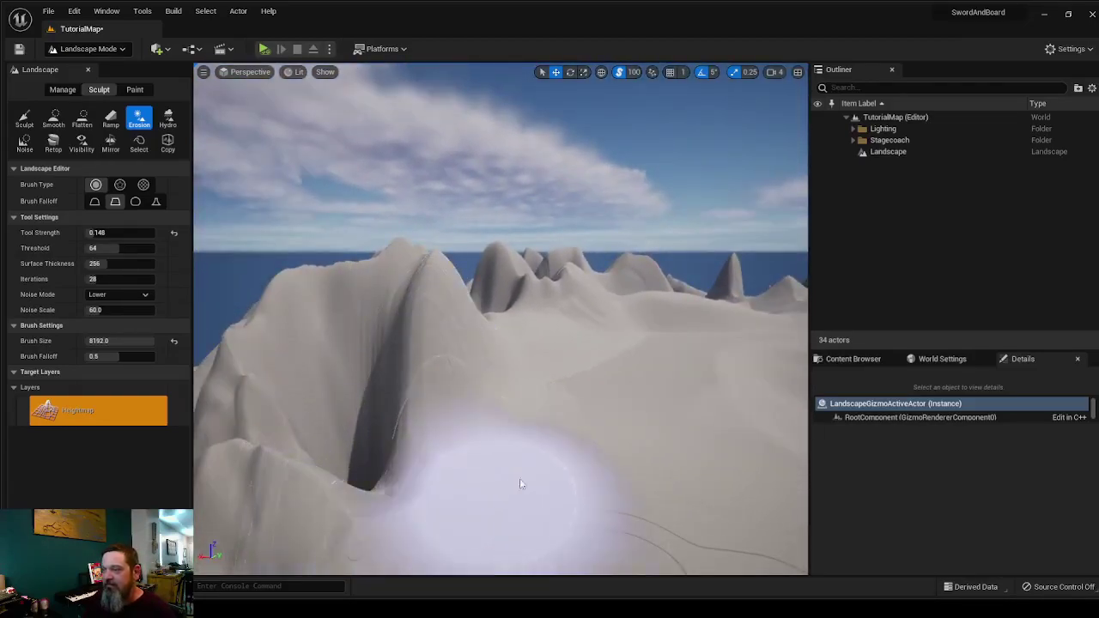
Reduce the brush size to about 2322 and erode the ridge's steep slope and the deep notch at its foot with the Erosion tool.
mouse_move(539, 478)
right_mouse_down()
mouse_move(490, 515)
mouse_move(459, 506)
mouse_move(455, 549)
right_mouse_up()
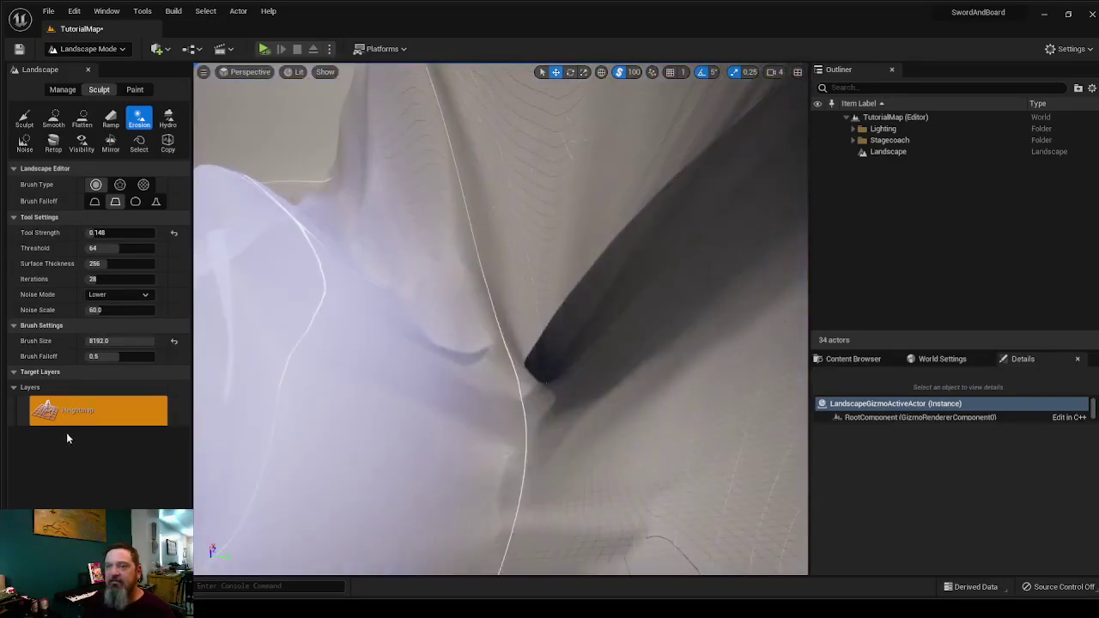
left_click_drag(134, 341, 112, 341)
left_click_drag(470, 344, 554, 359)
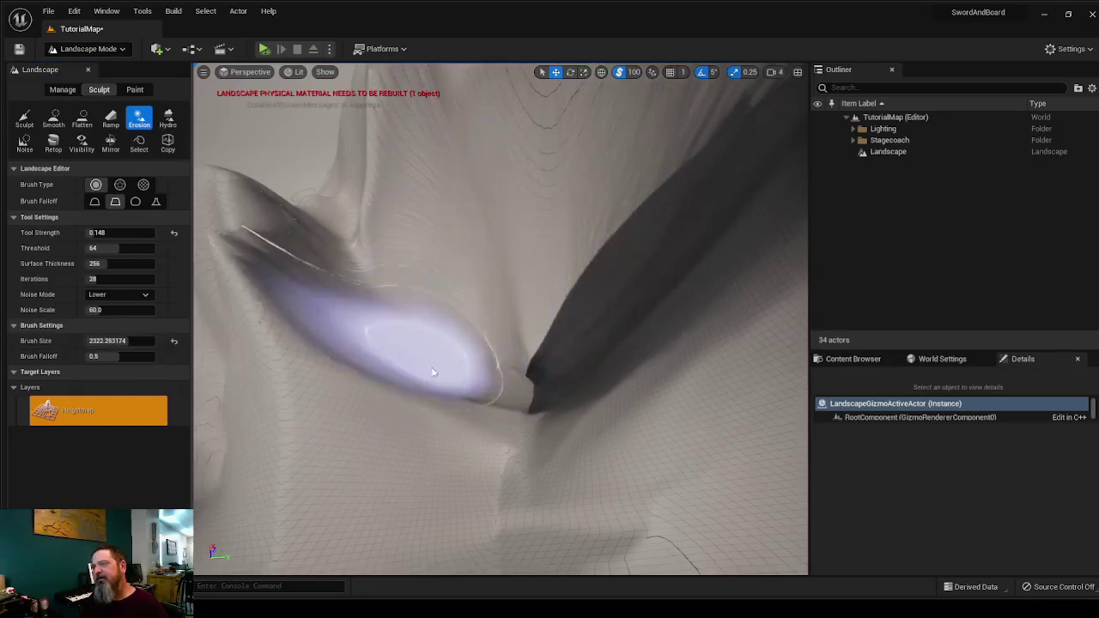
mouse_move(435, 377)
left_mouse_down()
mouse_move(570, 386)
mouse_move(536, 373)
left_mouse_up()
left_click_drag(561, 288, 523, 385)
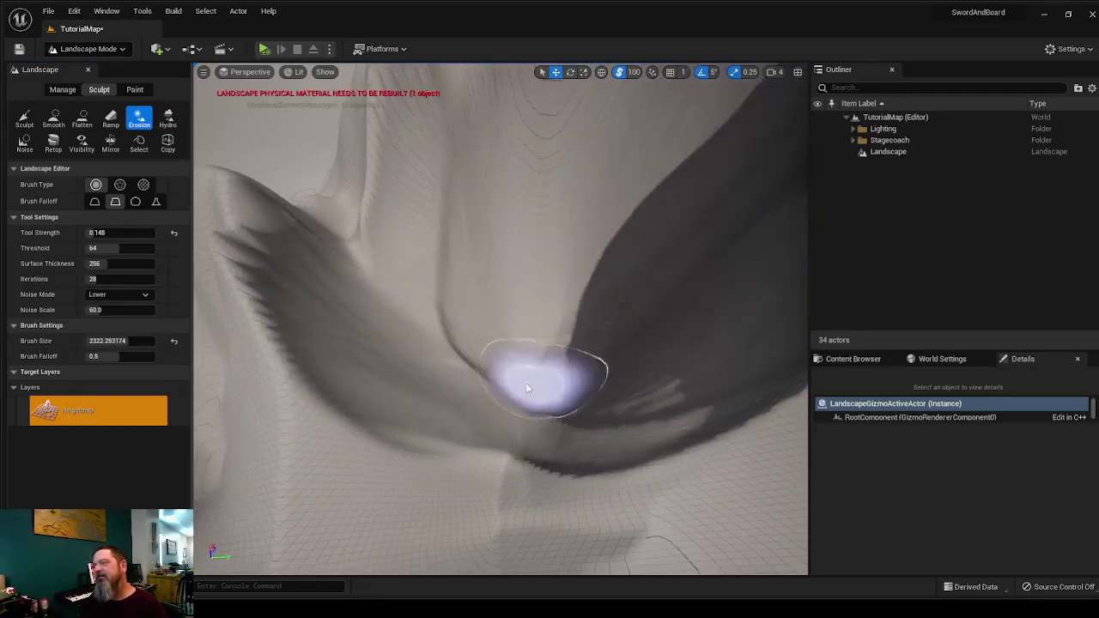
Sculpt gentle bumps into the shallow basin on the plateau using the Sculpt tool at strength 0.148 and brush size about 2637.
mouse_move(611, 391)
right_mouse_down()
mouse_move(738, 309)
mouse_move(824, 284)
mouse_move(601, 257)
mouse_move(549, 266)
mouse_move(558, 279)
mouse_move(533, 339)
mouse_move(523, 322)
mouse_move(472, 314)
mouse_move(533, 330)
mouse_move(712, 309)
mouse_move(807, 287)
mouse_move(816, 262)
right_mouse_up()
right_click_drag(515, 317, 730, 300)
right_click_drag(495, 373, 503, 388)
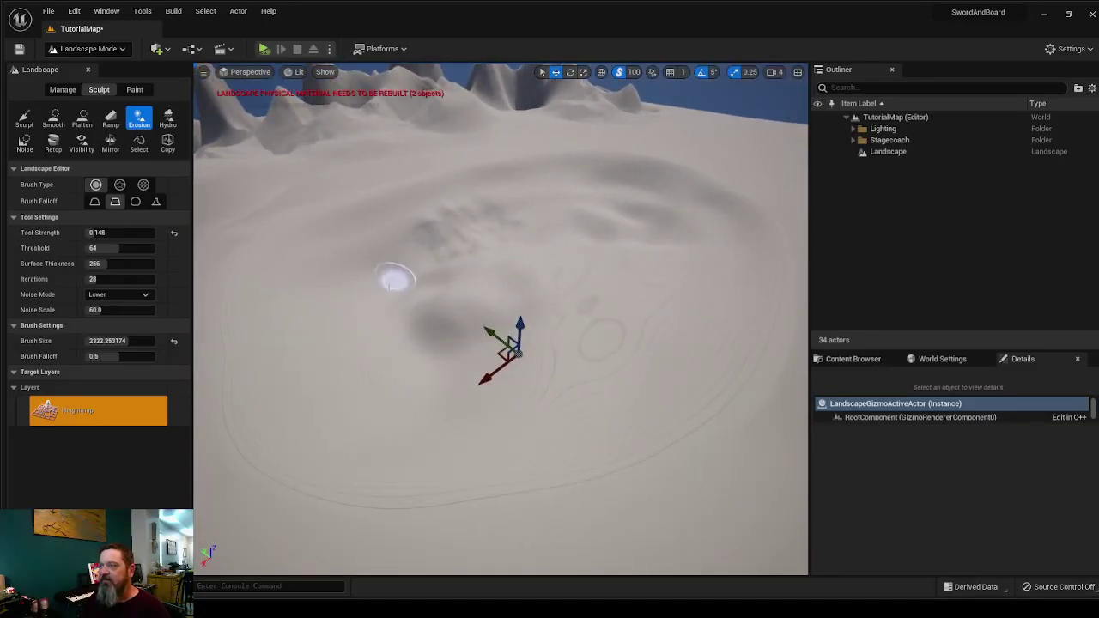
right_click_drag(410, 372, 386, 306)
left_click(55, 119)
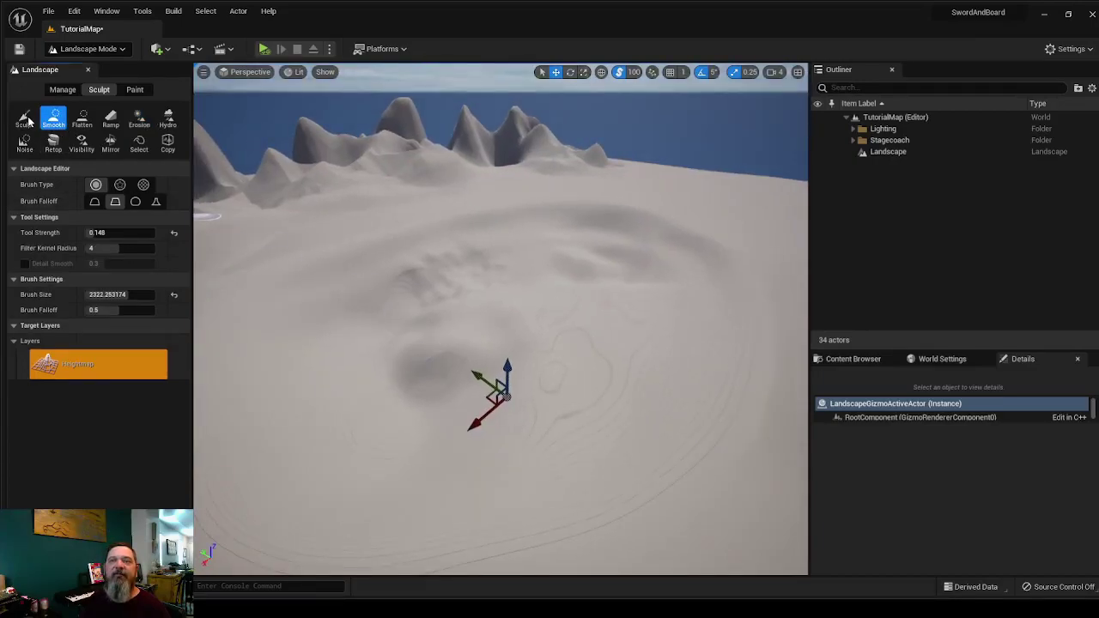
left_click(24, 118)
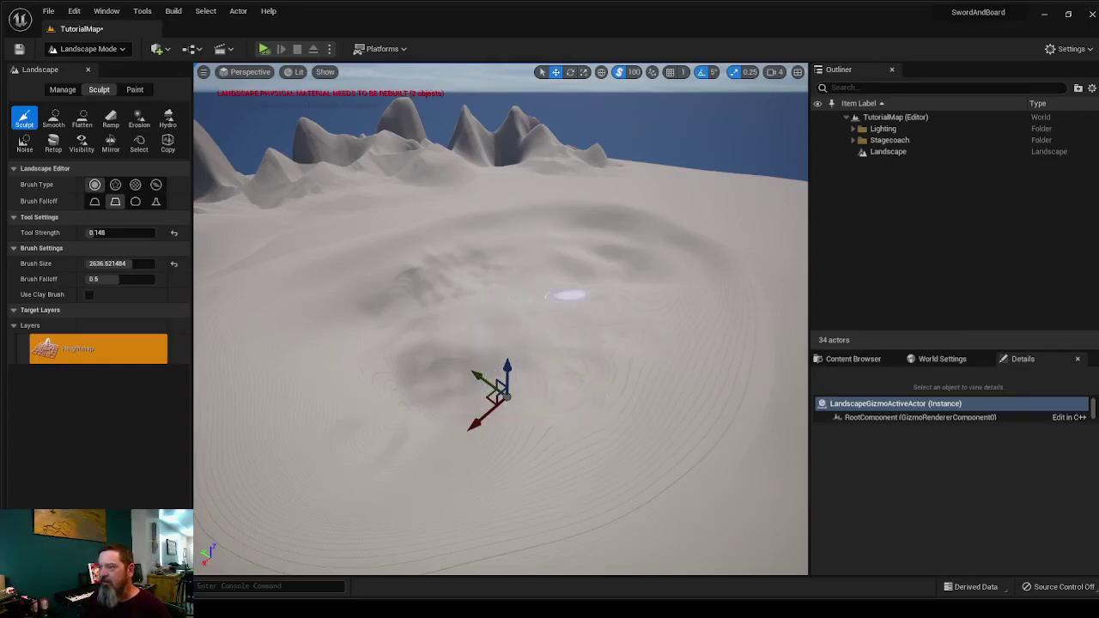
right_click_drag(588, 361, 604, 356)
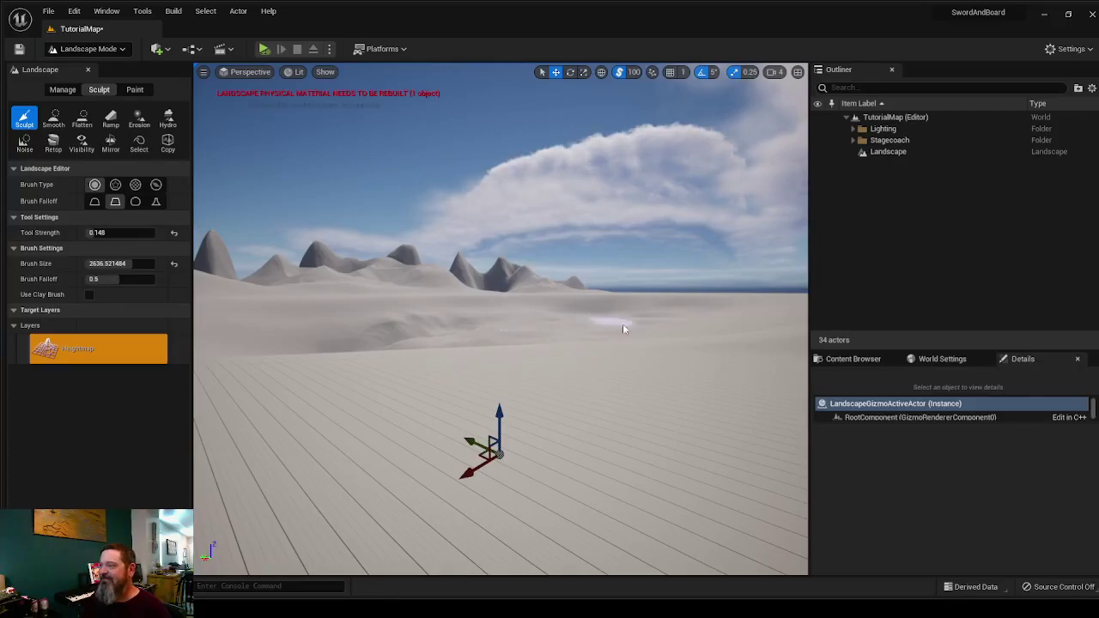
Apply Hydro erosion at strength 0.148 with 28 iterations to the foothills where the mountain range descends to the plateau.
right_click_drag(528, 338, 528, 338)
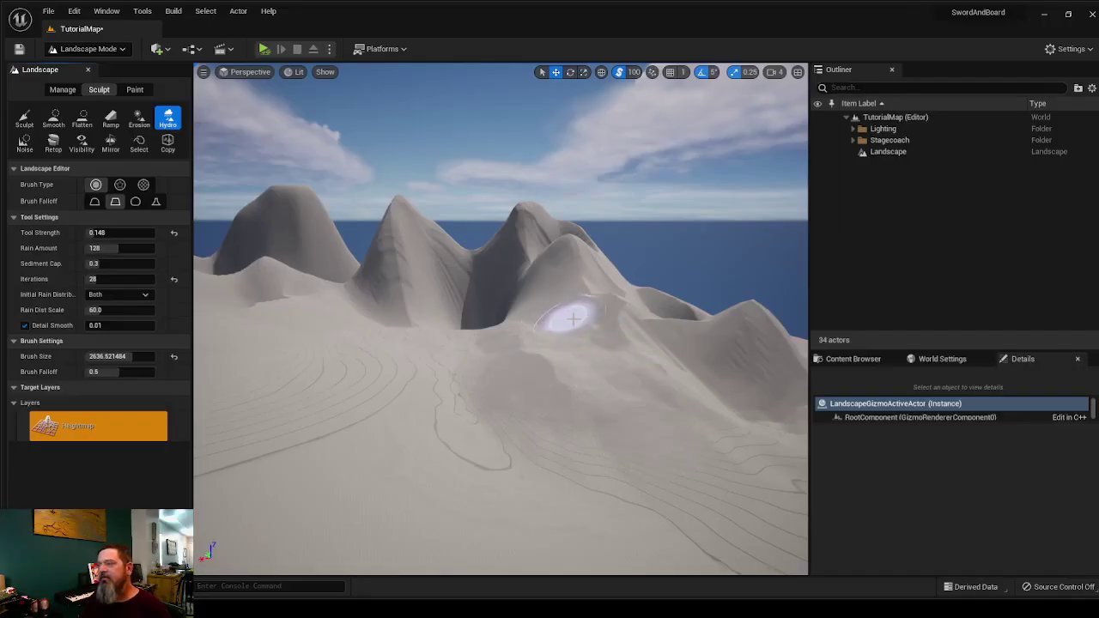
left_click_drag(652, 407, 612, 380)
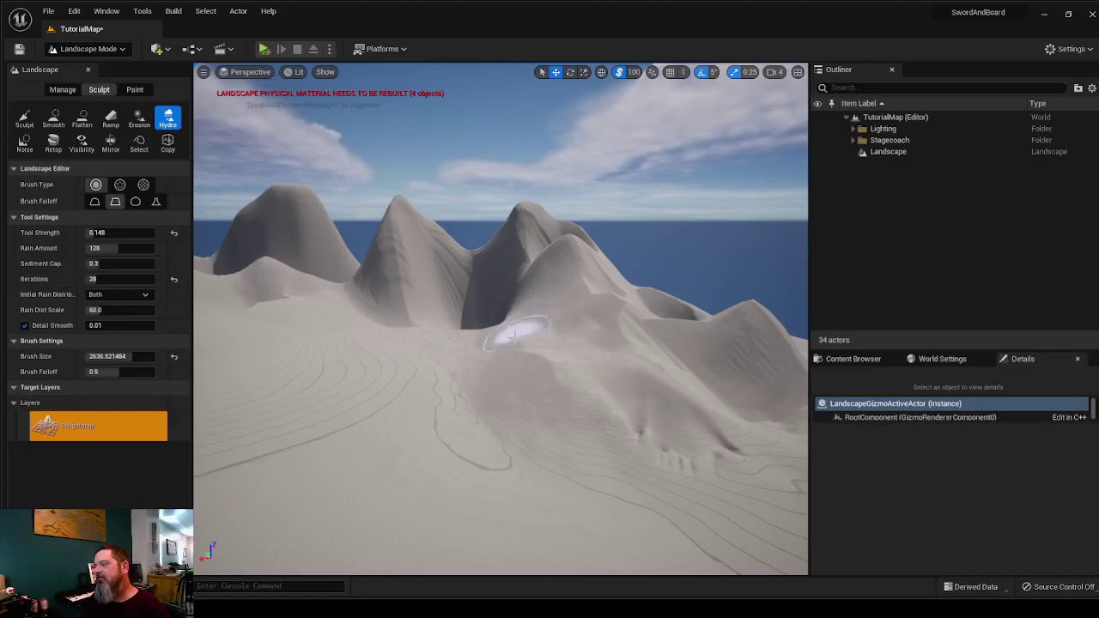
right_click_drag(592, 479, 756, 525)
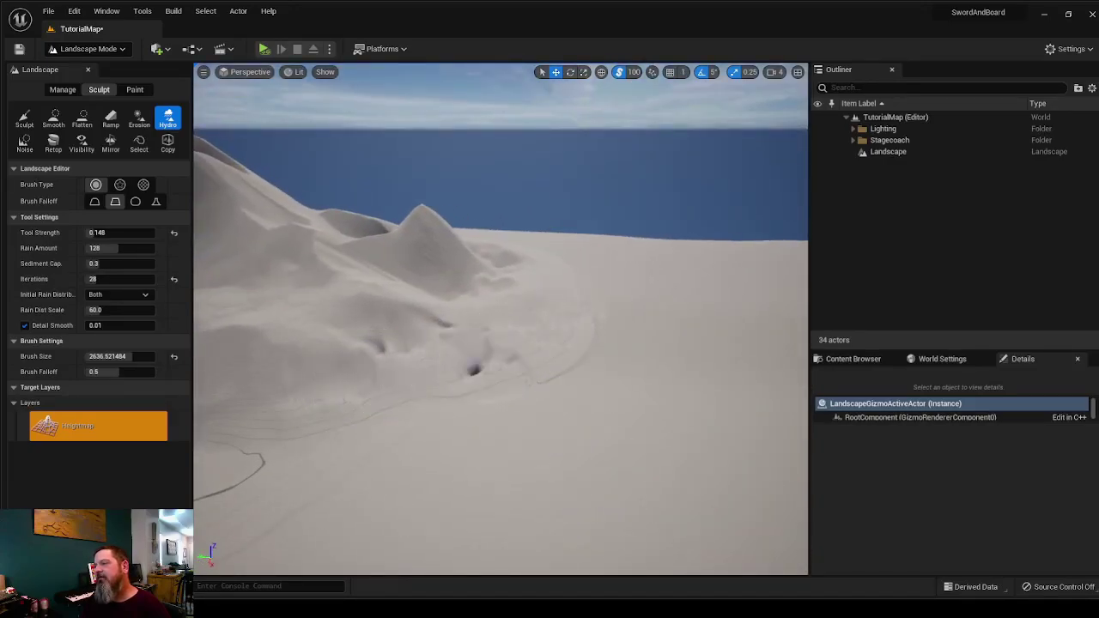
right_click_drag(376, 372, 418, 317)
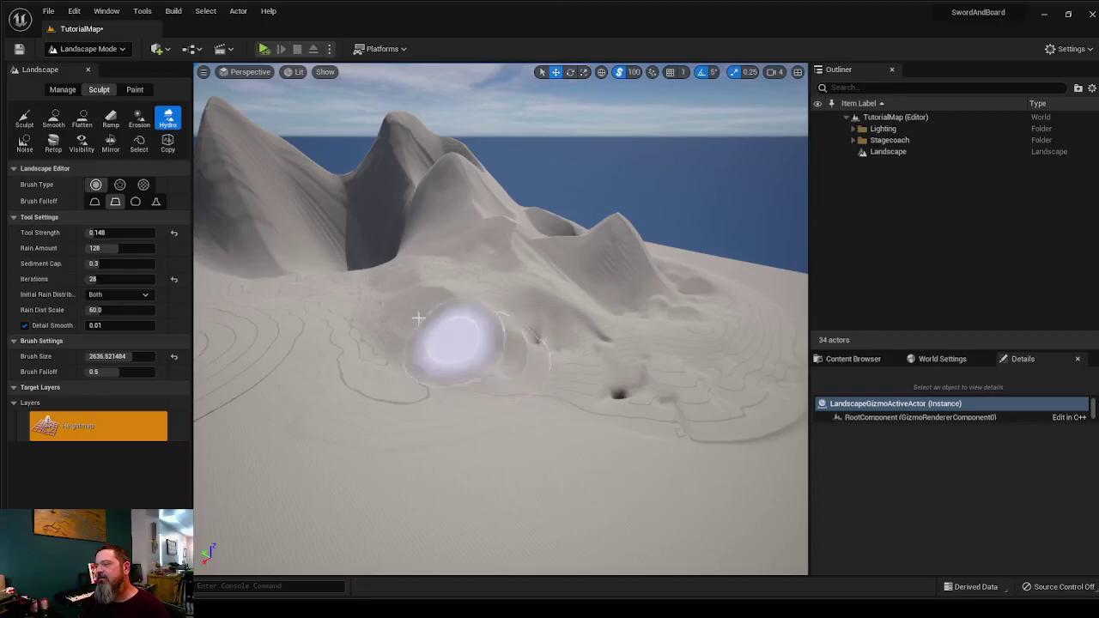
Smooth the pitted foothills and the small peak at the end of the range with the Smooth tool at strength 0.148.
left_click(55, 124)
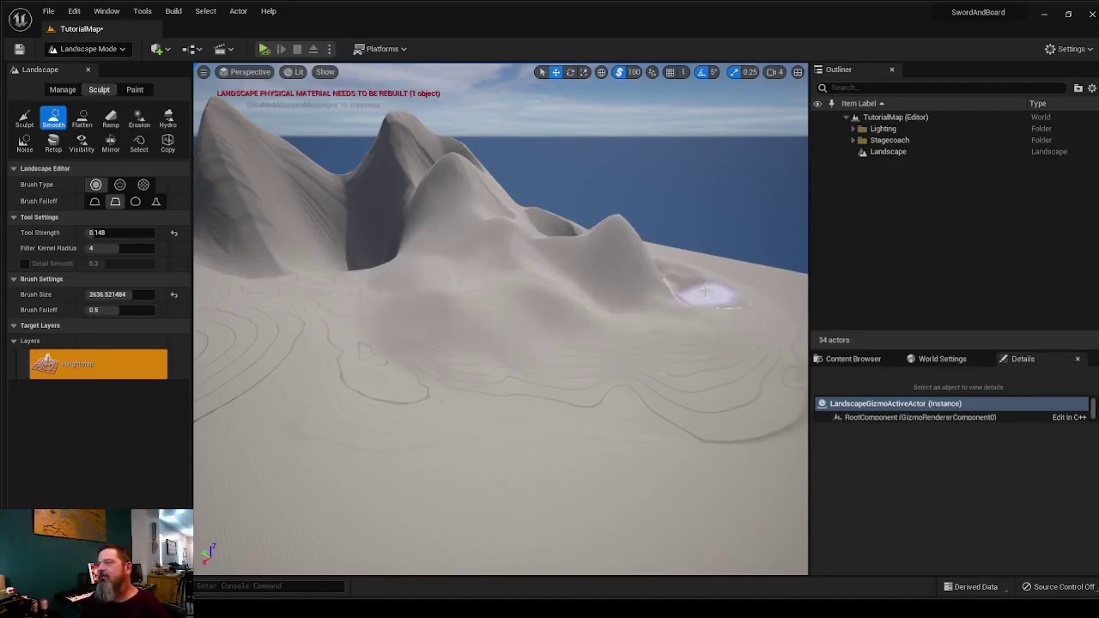
mouse_move(587, 324)
right_mouse_down()
mouse_move(670, 324)
mouse_move(473, 322)
mouse_move(515, 331)
right_mouse_up()
key("w")
mouse_move(516, 331)
left_mouse_down()
mouse_move(527, 417)
mouse_move(564, 306)
mouse_move(578, 395)
mouse_move(631, 319)
mouse_move(613, 386)
left_mouse_up()
right_click_drag(747, 331, 816, 322)
right_click_drag(747, 283, 574, 300)
mouse_move(574, 299)
left_mouse_down()
mouse_move(520, 339)
mouse_move(569, 338)
mouse_move(453, 438)
mouse_move(549, 515)
mouse_move(373, 466)
mouse_move(545, 535)
mouse_move(415, 560)
left_mouse_up()
Smooth the outer slopes and the dark hollow at the end of the range, near the landscape's edge.
mouse_move(415, 560)
right_mouse_down()
mouse_move(258, 550)
mouse_move(215, 571)
mouse_move(258, 573)
mouse_move(232, 567)
right_mouse_up()
mouse_move(626, 338)
left_mouse_down()
mouse_move(559, 238)
mouse_move(651, 310)
mouse_move(483, 360)
mouse_move(505, 426)
mouse_move(562, 343)
left_mouse_up()
right_click_drag(561, 344, 612, 350)
mouse_move(611, 348)
left_mouse_down()
mouse_move(666, 337)
mouse_move(561, 488)
mouse_move(555, 391)
mouse_move(520, 388)
left_mouse_up()
right_click_drag(520, 388, 653, 365)
right_click_drag(567, 378, 396, 389)
left_click_drag(510, 385, 627, 280)
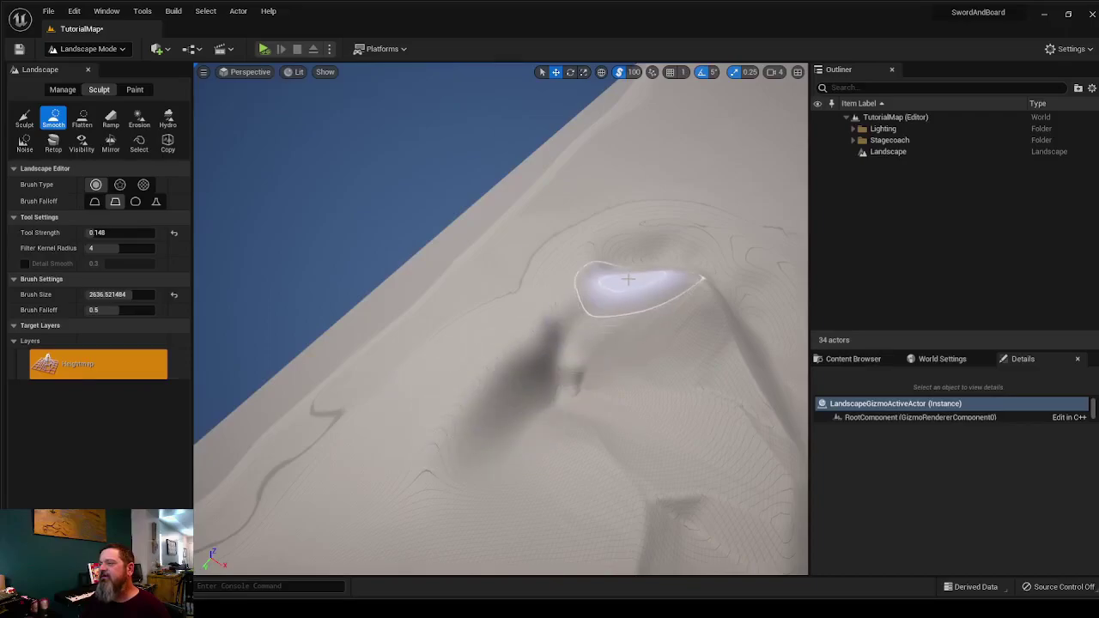
mouse_move(447, 439)
left_mouse_down()
mouse_move(564, 379)
mouse_move(577, 327)
mouse_move(335, 520)
mouse_move(511, 334)
left_mouse_up()
Smooth the steep hollow and the creased slope running down to the flat ground at the end of the range.
right_click_drag(511, 334, 574, 317)
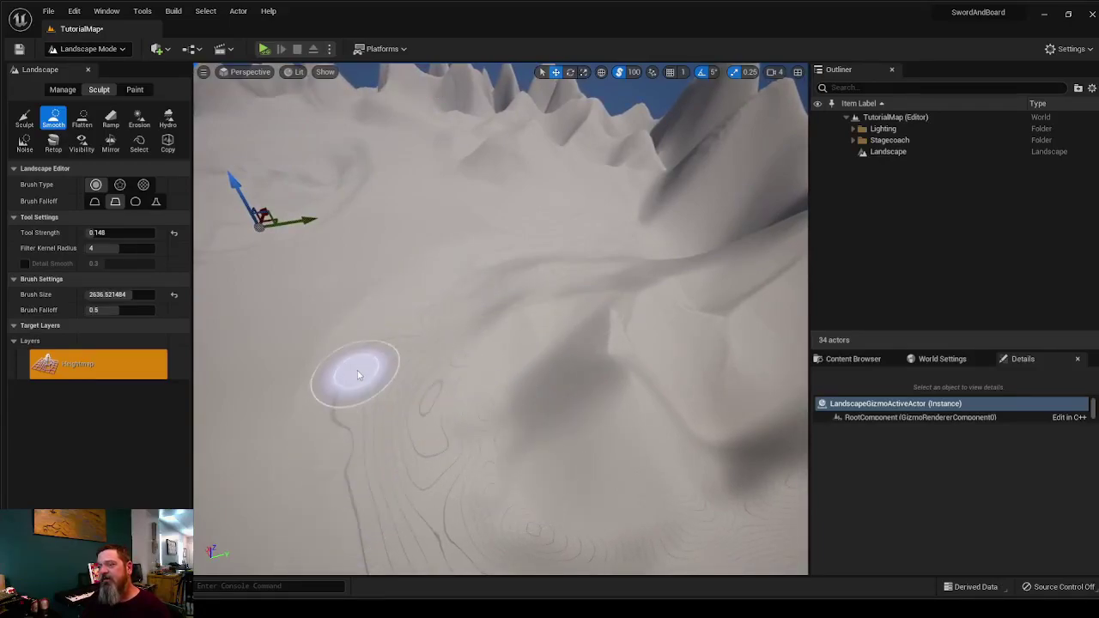
right_click_drag(355, 373, 332, 392)
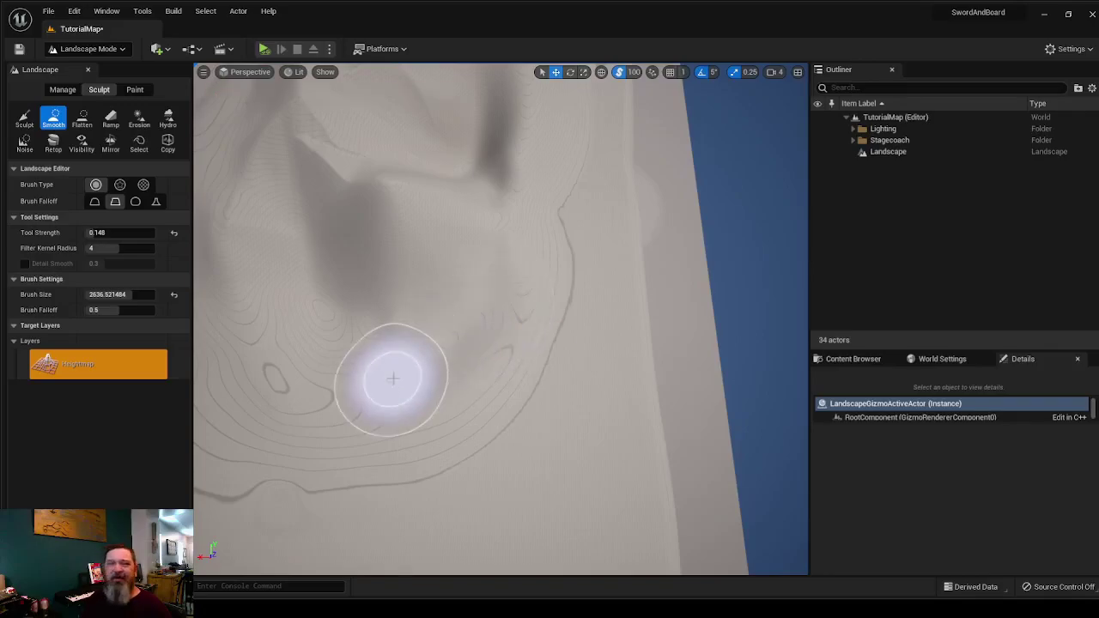
mouse_move(466, 311)
right_mouse_down()
mouse_move(466, 258)
mouse_move(502, 202)
mouse_move(502, 249)
mouse_move(528, 251)
mouse_move(562, 213)
right_mouse_up()
key("w")
mouse_move(375, 253)
left_mouse_down()
mouse_move(425, 258)
mouse_move(360, 362)
mouse_move(400, 284)
mouse_move(318, 377)
mouse_move(415, 242)
mouse_move(375, 449)
mouse_move(521, 474)
left_mouse_up()
mouse_move(380, 496)
right_mouse_down()
mouse_move(291, 493)
mouse_move(302, 478)
mouse_move(339, 524)
mouse_move(330, 536)
mouse_move(426, 367)
right_mouse_up()
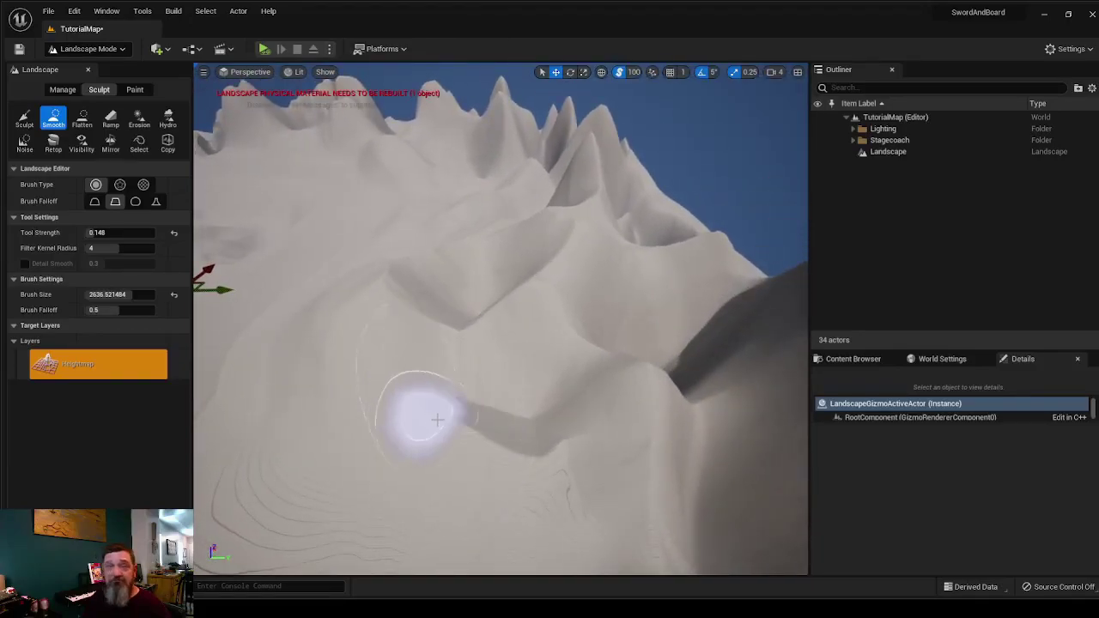
Smooth the creased spurs and the rounded shoulder beside the deep dark gully.
mouse_move(444, 422)
left_mouse_down()
mouse_move(570, 472)
mouse_move(412, 441)
mouse_move(648, 401)
left_mouse_up()
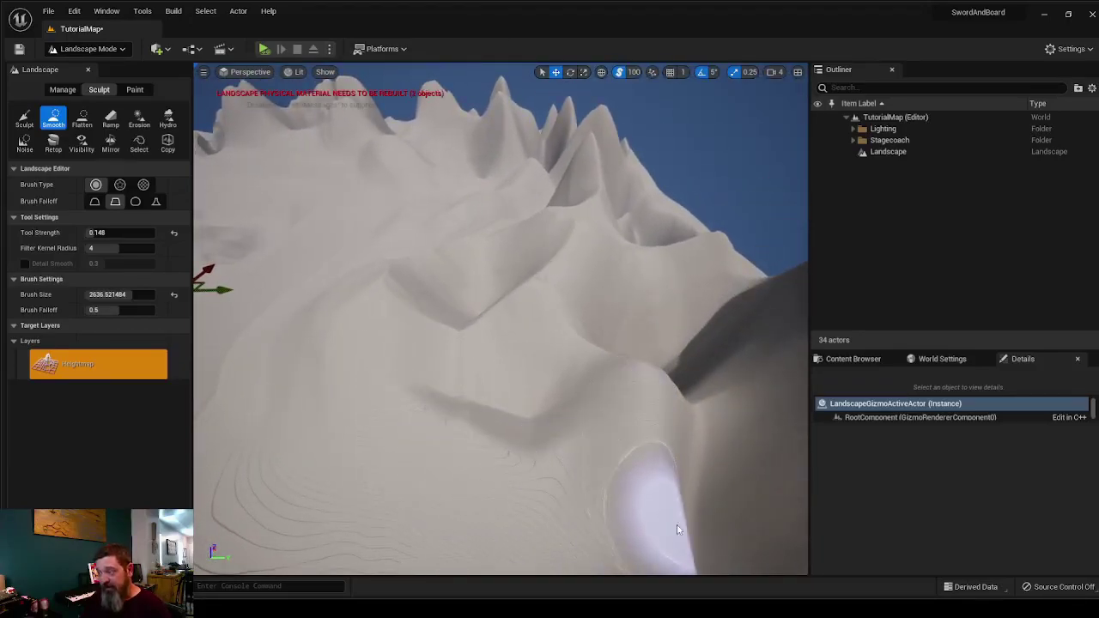
mouse_move(680, 530)
left_mouse_down()
mouse_move(736, 417)
mouse_move(468, 382)
left_mouse_up()
left_click_drag(518, 429, 526, 290)
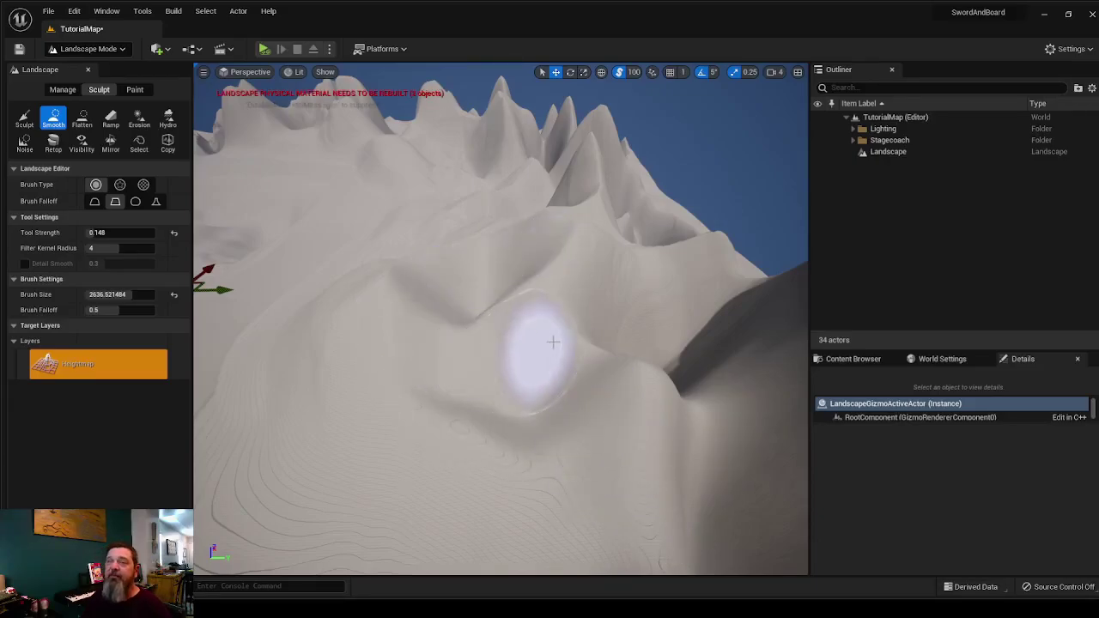
left_click_drag(721, 305, 670, 348)
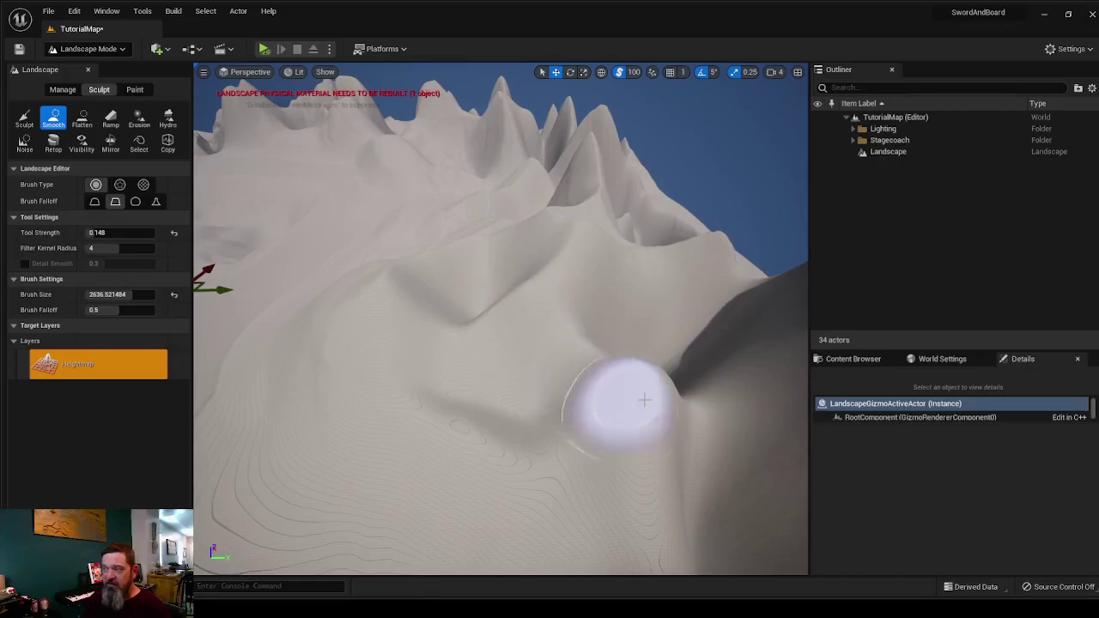
Smooth the lower flank of the ridge and the contoured ground at its foot.
mouse_move(516, 311)
right_mouse_down()
mouse_move(550, 279)
mouse_move(614, 258)
mouse_move(526, 343)
right_mouse_up()
mouse_move(372, 449)
left_mouse_down()
mouse_move(427, 368)
mouse_move(326, 294)
mouse_move(355, 467)
mouse_move(271, 306)
left_mouse_up()
left_click_drag(241, 441, 230, 350)
mouse_move(352, 288)
left_mouse_down()
mouse_move(458, 413)
mouse_move(483, 333)
mouse_move(532, 285)
mouse_move(415, 277)
left_mouse_up()
right_click_drag(415, 276, 444, 279)
mouse_move(539, 350)
left_mouse_down()
mouse_move(713, 383)
mouse_move(674, 321)
mouse_move(592, 334)
left_mouse_up()
Smooth the broad slope in front of the rounded peaks and the saddle.
right_click_drag(592, 335, 515, 331)
mouse_move(447, 429)
left_mouse_down()
mouse_move(343, 429)
mouse_move(405, 405)
mouse_move(269, 441)
mouse_move(451, 505)
mouse_move(526, 464)
left_mouse_up()
mouse_move(525, 463)
right_mouse_down()
mouse_move(566, 455)
mouse_move(515, 429)
right_mouse_up()
mouse_move(601, 390)
left_mouse_down()
mouse_move(540, 493)
mouse_move(385, 446)
mouse_move(456, 409)
mouse_move(321, 525)
mouse_move(343, 399)
mouse_move(338, 463)
left_mouse_up()
right_click_drag(337, 464, 380, 392)
mouse_move(380, 393)
left_mouse_down()
mouse_move(510, 500)
mouse_move(691, 354)
left_mouse_up()
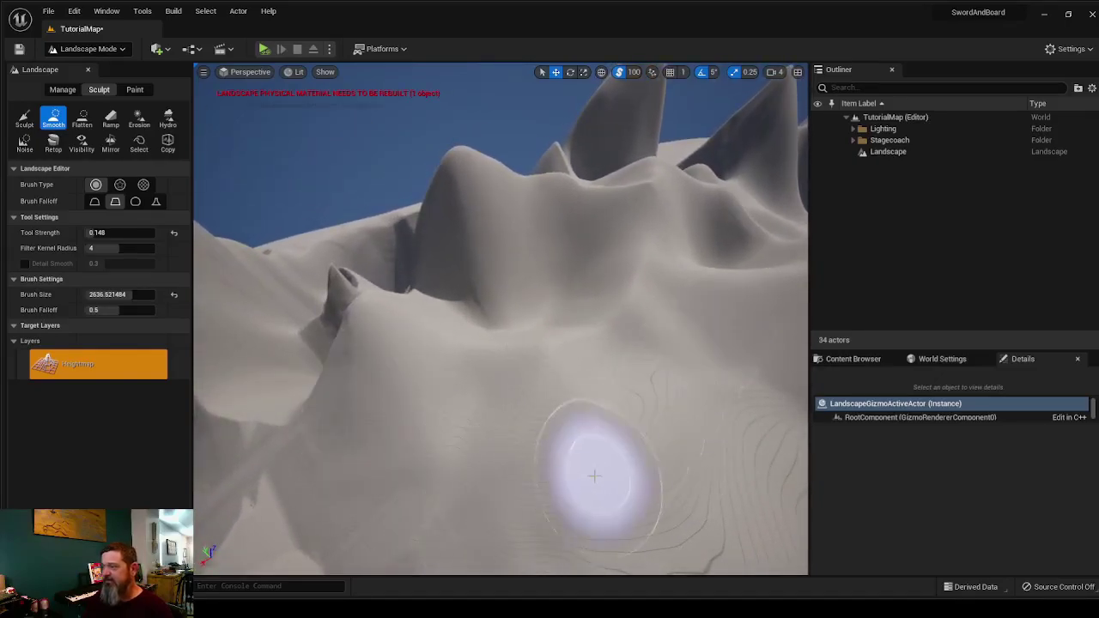
Smooth the ridge's side and the slope below the rounded peak facing the plateau.
right_click_drag(368, 479, 395, 438)
mouse_move(395, 436)
left_mouse_down()
mouse_move(507, 461)
mouse_move(712, 393)
mouse_move(626, 368)
mouse_move(502, 296)
mouse_move(520, 197)
mouse_move(451, 361)
left_mouse_up()
mouse_move(432, 401)
right_mouse_down()
mouse_move(498, 430)
mouse_move(592, 425)
mouse_move(421, 401)
right_mouse_up()
left_click_drag(481, 352, 535, 405)
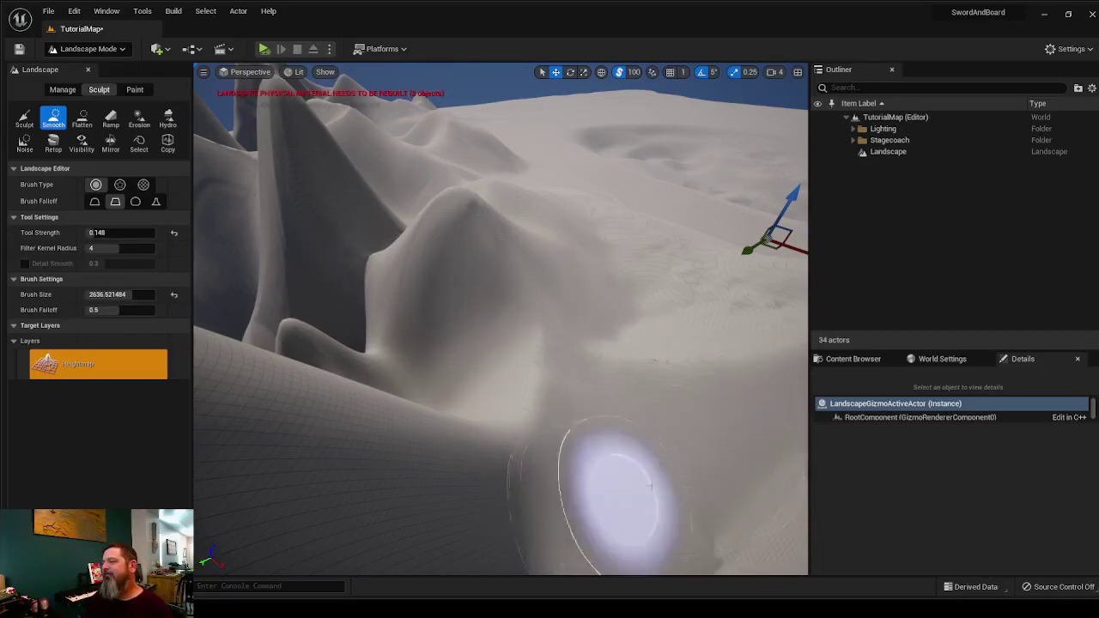
mouse_move(585, 441)
right_mouse_down()
mouse_move(549, 352)
mouse_move(687, 361)
mouse_move(669, 365)
mouse_move(652, 446)
right_mouse_up()
right_click_drag(576, 420, 565, 373)
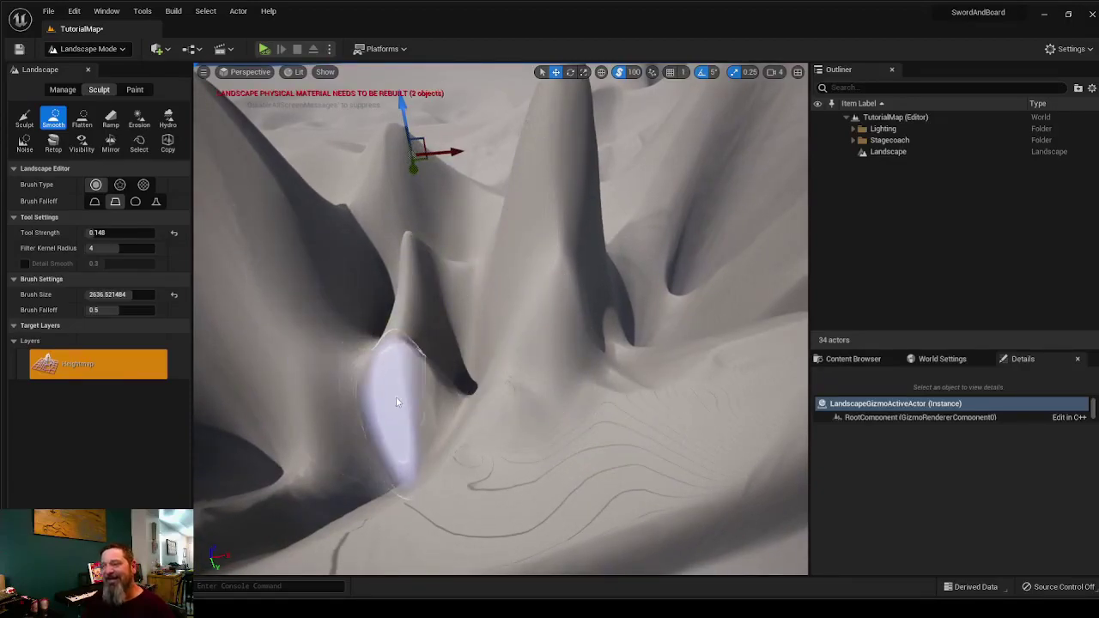
Smooth the bases of the narrow spires and the uneven ground in front of them.
mouse_move(249, 422)
right_mouse_down()
mouse_move(210, 318)
mouse_move(206, 386)
mouse_move(203, 344)
right_mouse_up()
mouse_move(466, 340)
left_mouse_down()
mouse_move(257, 257)
mouse_move(588, 416)
mouse_move(264, 215)
mouse_move(616, 489)
mouse_move(317, 467)
mouse_move(439, 446)
left_mouse_up()
mouse_move(440, 446)
right_mouse_down()
mouse_move(378, 450)
mouse_move(283, 532)
mouse_move(440, 463)
right_mouse_up()
mouse_move(573, 436)
left_mouse_down()
mouse_move(544, 344)
mouse_move(368, 314)
mouse_move(502, 358)
left_mouse_up()
mouse_move(627, 387)
left_mouse_down()
mouse_move(351, 380)
mouse_move(653, 439)
mouse_move(503, 393)
mouse_move(777, 447)
mouse_move(589, 319)
mouse_move(745, 441)
left_mouse_up()
mouse_move(542, 368)
right_mouse_down()
mouse_move(480, 356)
mouse_move(601, 361)
mouse_move(679, 342)
right_mouse_up()
mouse_move(679, 342)
left_mouse_down()
mouse_move(527, 306)
mouse_move(601, 343)
mouse_move(400, 380)
mouse_move(668, 371)
mouse_move(310, 360)
left_mouse_up()
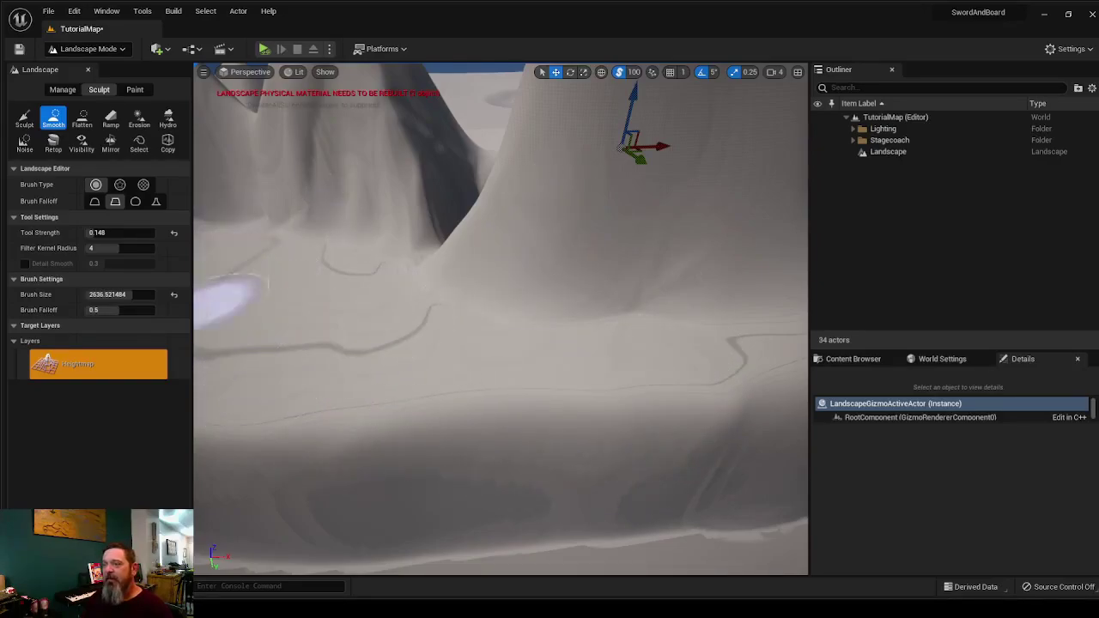
Smooth the flat shelf between the foot of the peaks and the plateau's outer rim.
right_click_drag(421, 361, 558, 374)
mouse_move(558, 374)
left_mouse_down()
mouse_move(402, 415)
mouse_move(414, 325)
left_mouse_up()
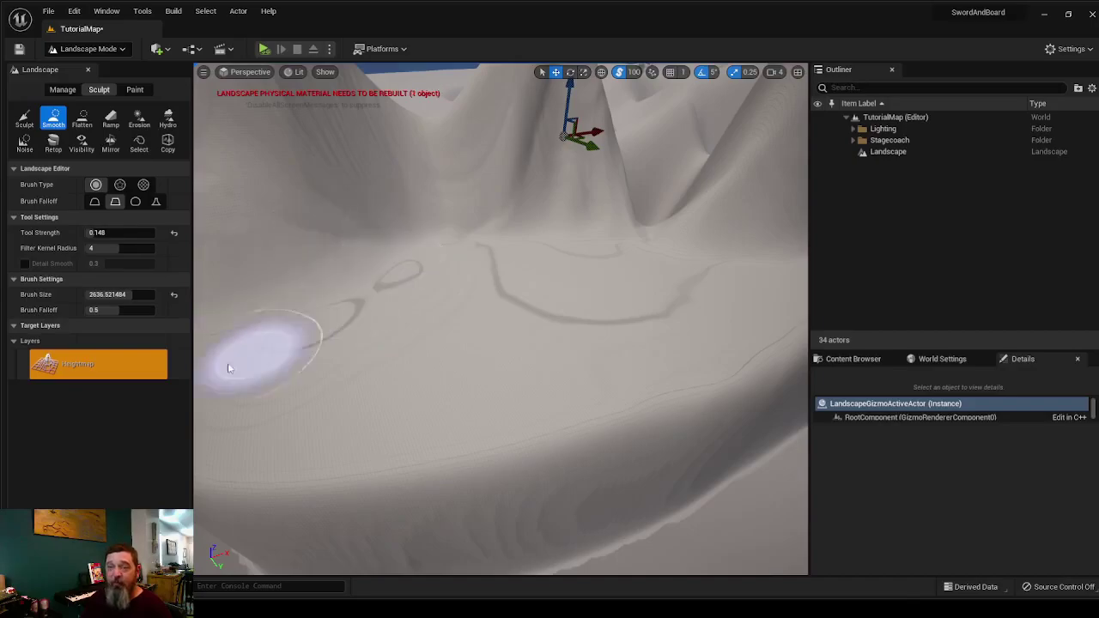
mouse_move(341, 378)
left_mouse_down()
mouse_move(503, 363)
mouse_move(604, 376)
left_mouse_up()
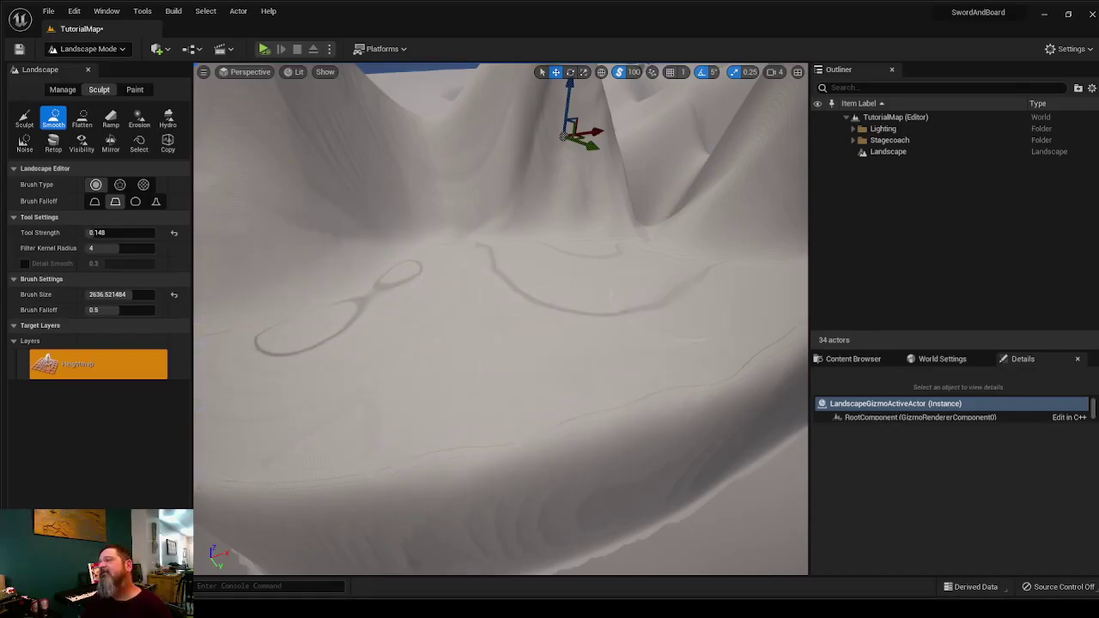
Smooth the sharp ridge line and the creased gully beside it above the plateau.
mouse_move(550, 360)
right_mouse_down()
mouse_move(446, 343)
mouse_move(635, 343)
mouse_move(686, 309)
right_mouse_up()
mouse_move(515, 300)
right_mouse_down()
mouse_move(490, 313)
mouse_move(539, 261)
right_mouse_up()
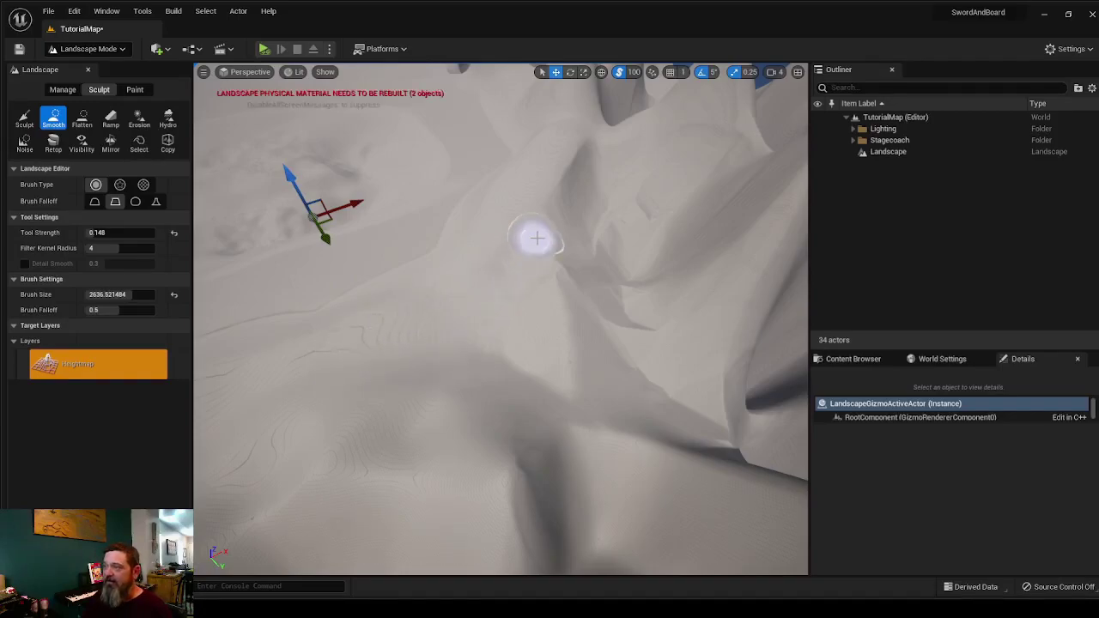
mouse_move(536, 197)
right_mouse_down()
mouse_move(542, 172)
mouse_move(534, 191)
right_mouse_up()
mouse_move(516, 253)
left_mouse_down()
mouse_move(506, 327)
mouse_move(570, 227)
mouse_move(466, 355)
mouse_move(486, 210)
mouse_move(500, 192)
mouse_move(525, 344)
mouse_move(502, 440)
mouse_move(659, 220)
mouse_move(562, 280)
left_mouse_up()
mouse_move(693, 258)
left_mouse_down()
mouse_move(596, 422)
mouse_move(797, 380)
mouse_move(736, 570)
left_mouse_up()
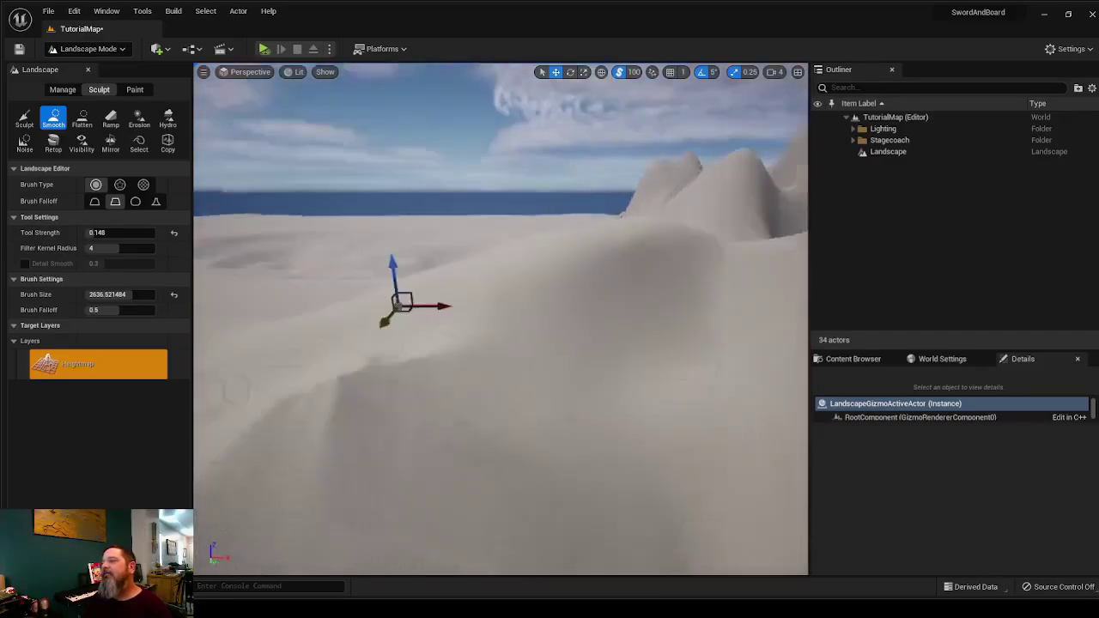
Smooth the ridge's shoulder above the plateau and the hollow on its slope.
mouse_move(764, 364)
right_mouse_down()
mouse_move(661, 377)
mouse_move(755, 386)
right_mouse_up()
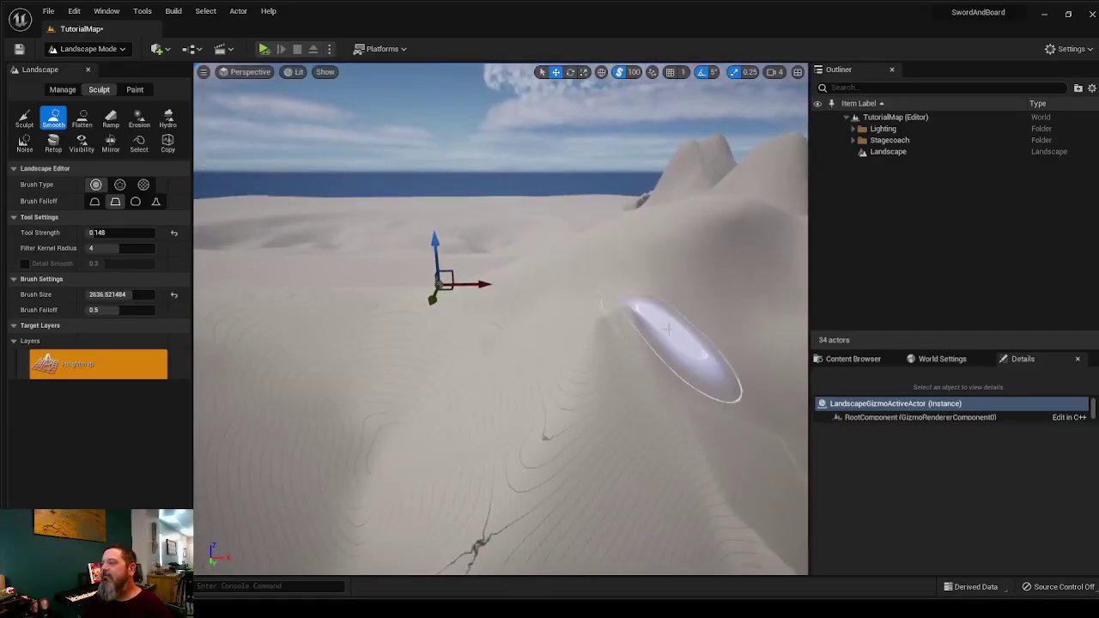
left_click_drag(684, 351, 537, 335)
mouse_move(538, 395)
right_mouse_down()
mouse_move(730, 421)
mouse_move(764, 455)
mouse_move(760, 442)
mouse_move(747, 468)
right_mouse_up()
mouse_move(538, 395)
left_mouse_down()
mouse_move(490, 319)
mouse_move(715, 347)
left_mouse_up()
left_click_drag(684, 311, 458, 316)
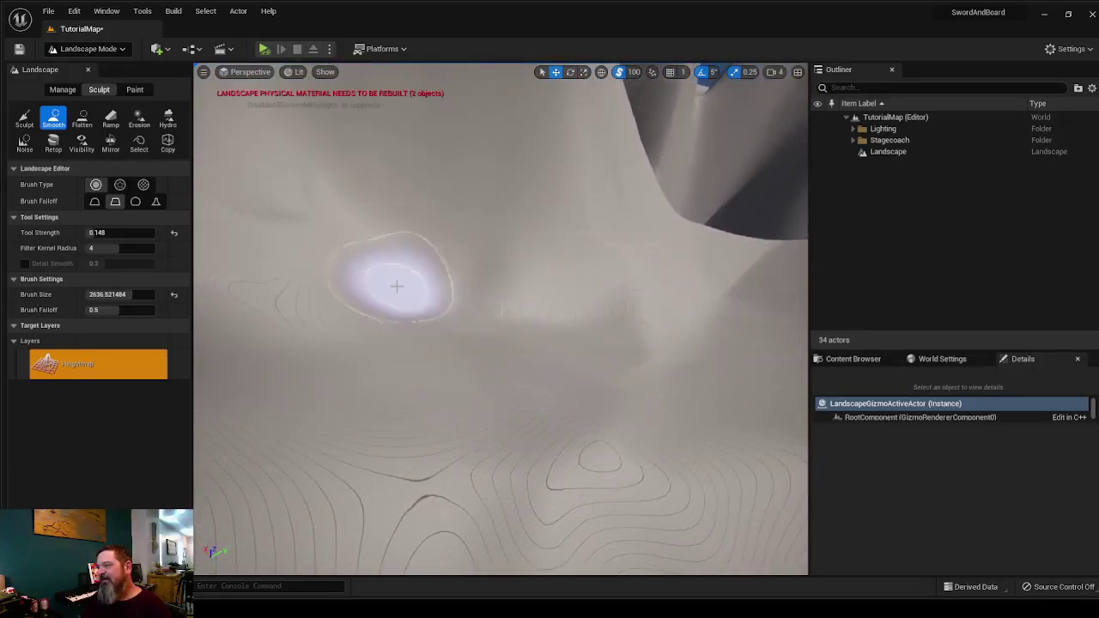
mouse_move(395, 286)
left_mouse_down()
mouse_move(662, 318)
mouse_move(588, 330)
left_mouse_up()
Smooth the V-shaped valley between the large peaks and the dark crevices along their feet.
mouse_move(502, 336)
right_mouse_down()
mouse_move(507, 301)
mouse_move(549, 279)
mouse_move(533, 283)
right_mouse_up()
right_click_drag(249, 373, 86, 374)
right_click_drag(416, 283, 355, 332)
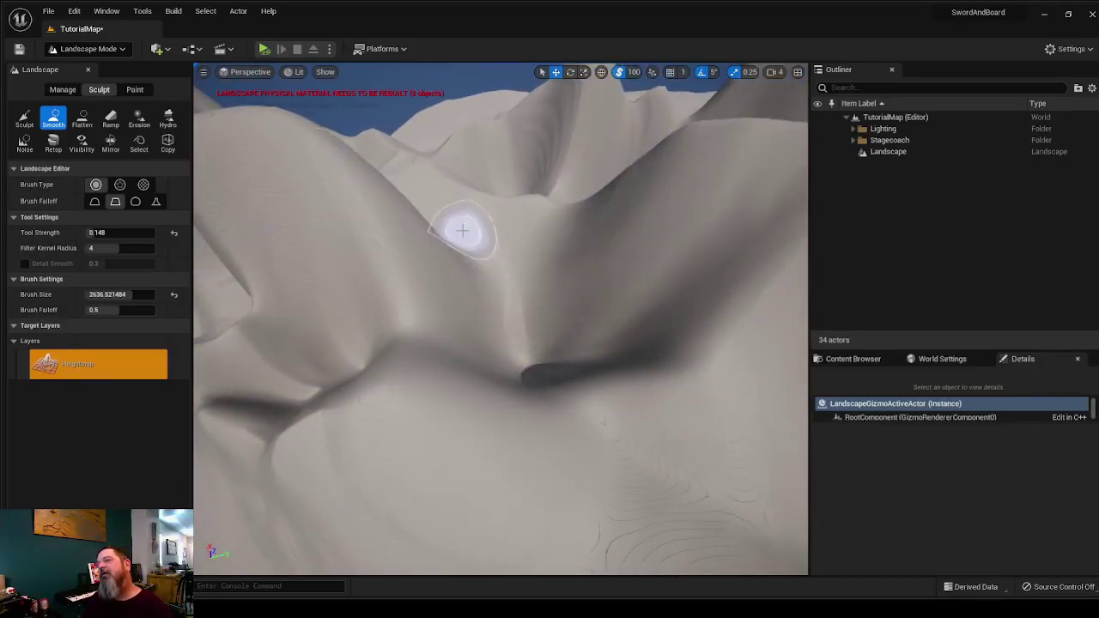
mouse_move(474, 355)
left_mouse_down()
mouse_move(282, 248)
mouse_move(273, 378)
mouse_move(361, 343)
left_mouse_up()
mouse_move(360, 343)
right_mouse_down()
mouse_move(541, 365)
mouse_move(562, 352)
right_mouse_up()
mouse_move(543, 421)
left_mouse_down()
mouse_move(680, 376)
mouse_move(681, 408)
mouse_move(660, 428)
mouse_move(357, 537)
mouse_move(364, 393)
mouse_move(274, 449)
mouse_move(368, 503)
mouse_move(327, 257)
left_mouse_up()
mouse_move(369, 245)
right_mouse_down()
mouse_move(404, 193)
mouse_move(368, 246)
right_mouse_up()
left_click_drag(352, 227, 458, 301)
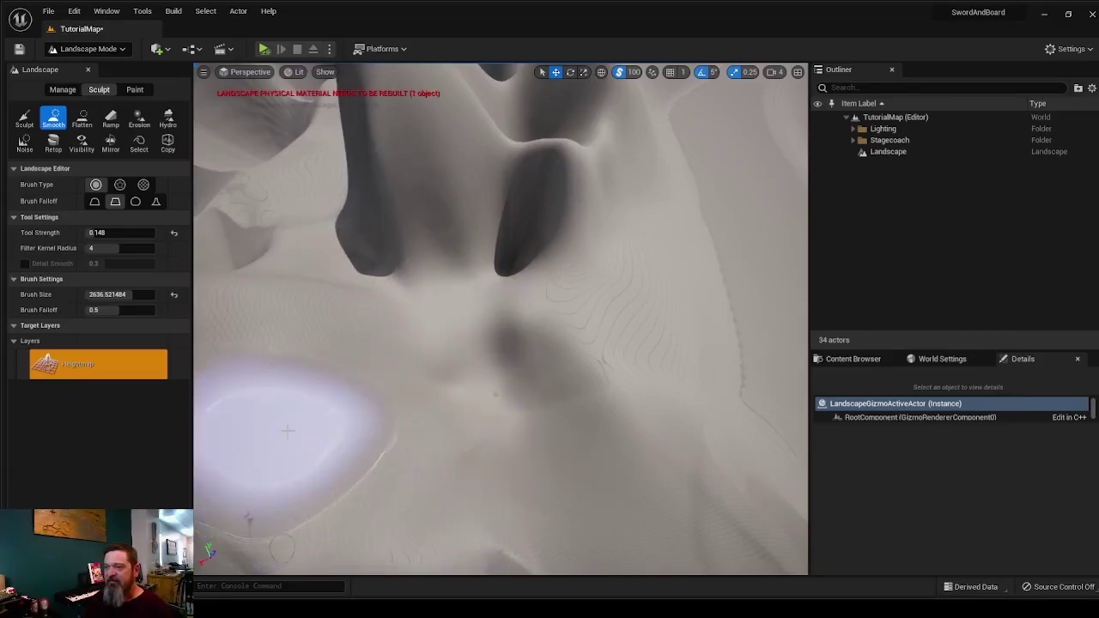
Smooth the pointed peak's flanks and the terraced hollow where the ridges meet.
mouse_move(306, 442)
right_mouse_down()
mouse_move(326, 343)
mouse_move(343, 403)
mouse_move(451, 386)
right_mouse_up()
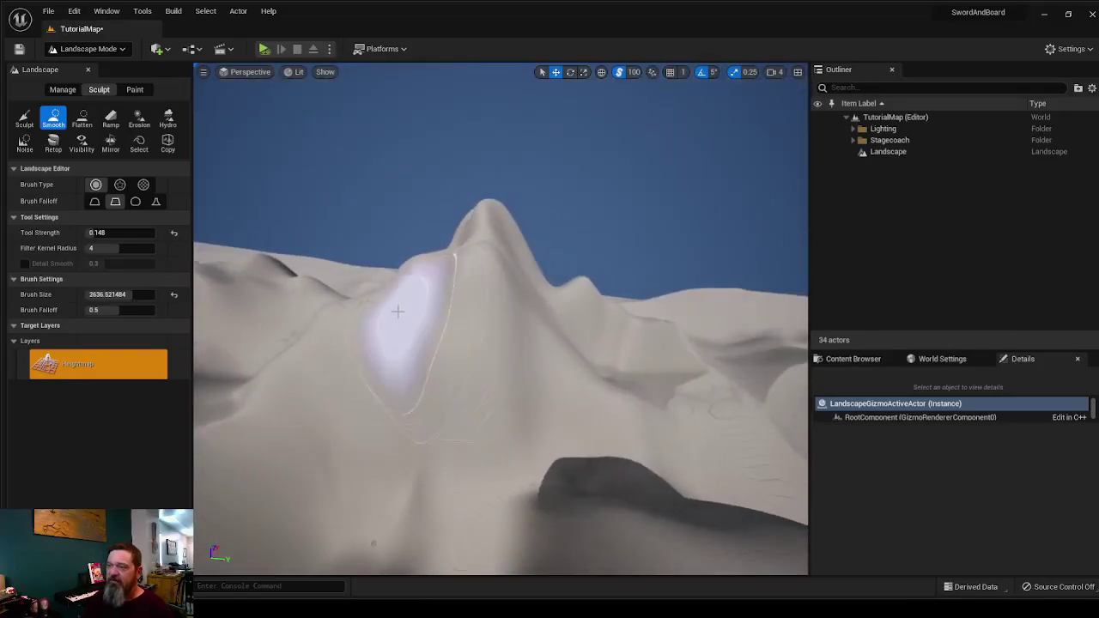
mouse_move(303, 339)
left_mouse_down()
mouse_move(478, 289)
mouse_move(438, 386)
mouse_move(635, 440)
mouse_move(729, 404)
left_mouse_up()
mouse_move(672, 442)
right_mouse_down()
mouse_move(730, 490)
mouse_move(859, 515)
mouse_move(1030, 524)
mouse_move(902, 507)
mouse_move(841, 532)
right_mouse_up()
left_click_drag(785, 410, 636, 356)
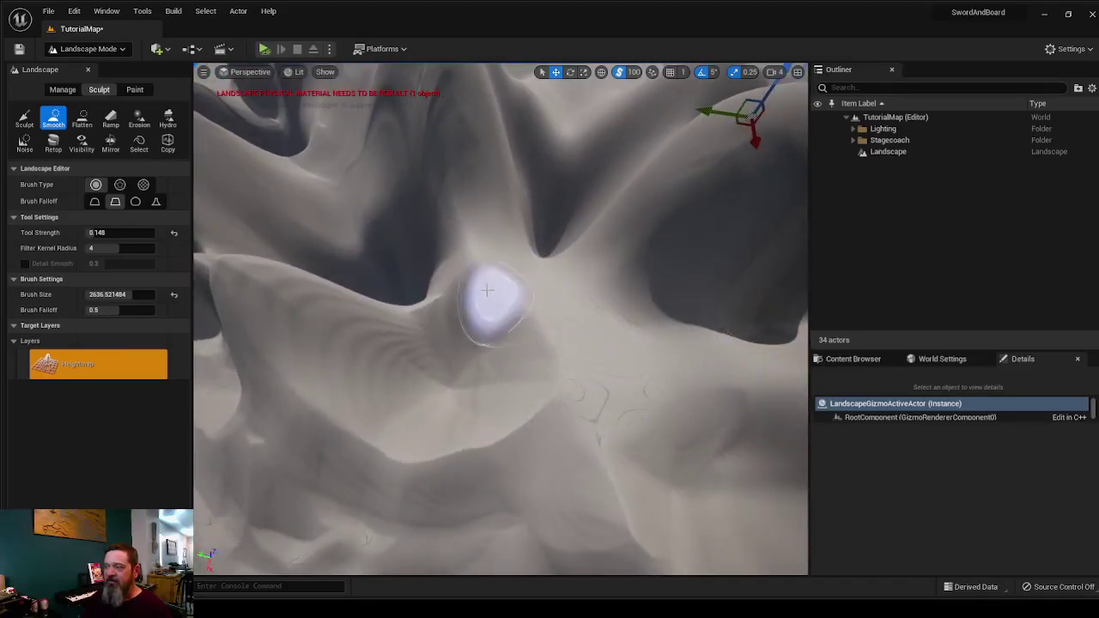
mouse_move(481, 290)
left_mouse_down()
mouse_move(319, 314)
mouse_move(295, 392)
mouse_move(515, 417)
mouse_move(372, 395)
mouse_move(491, 363)
mouse_move(581, 459)
mouse_move(329, 478)
mouse_move(450, 491)
left_mouse_up()
Smooth the outer side of the mountain ridge and the connecting crest leading to the neighbouring peak.
right_click_drag(567, 530, 560, 503)
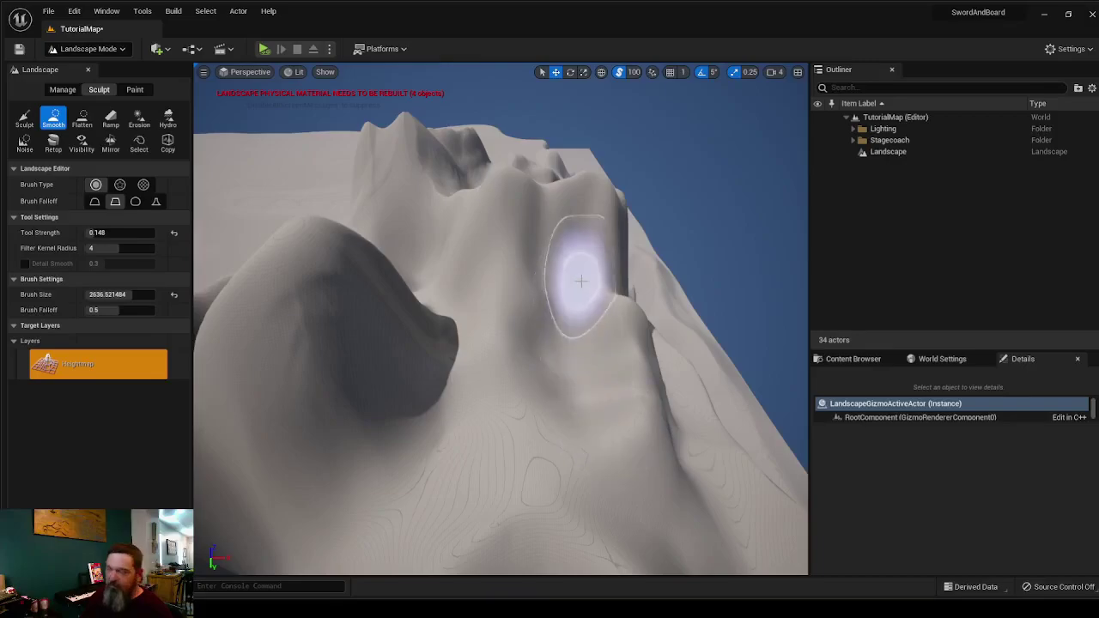
left_click_drag(581, 280, 486, 262)
mouse_move(520, 289)
right_mouse_down()
mouse_move(515, 237)
mouse_move(491, 238)
mouse_move(467, 246)
mouse_move(449, 299)
mouse_move(506, 267)
mouse_move(490, 229)
right_mouse_up()
mouse_move(585, 320)
left_mouse_down()
mouse_move(687, 404)
mouse_move(526, 313)
left_mouse_up()
mouse_move(499, 368)
left_mouse_down()
mouse_move(596, 478)
mouse_move(472, 387)
mouse_move(501, 498)
mouse_move(573, 531)
mouse_move(654, 520)
mouse_move(730, 447)
mouse_move(764, 442)
left_mouse_up()
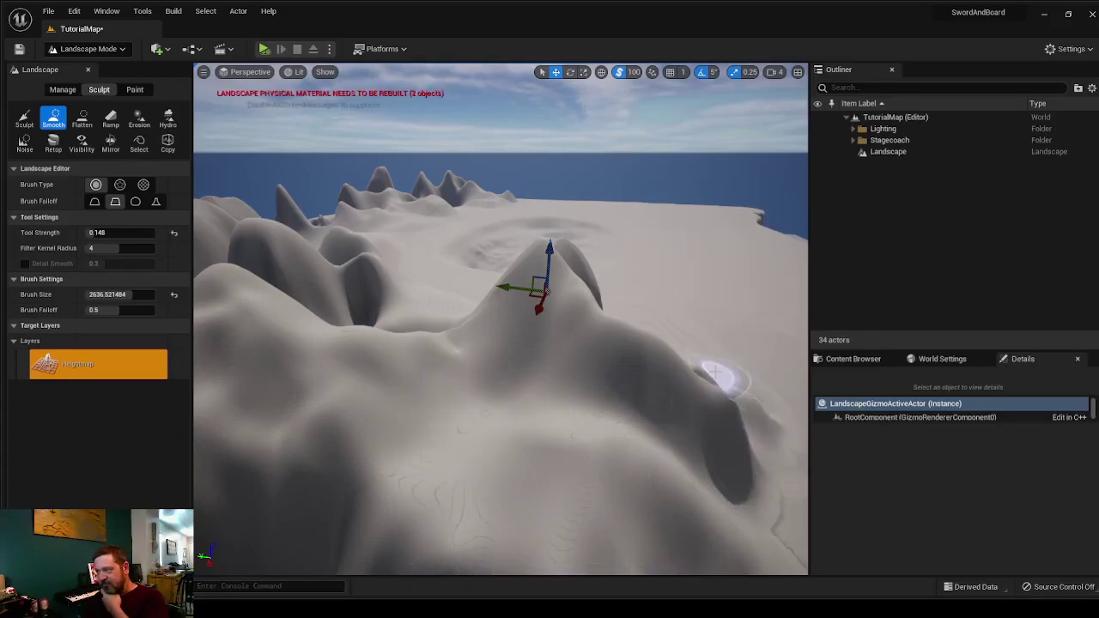
Smooth the ridge descending from the pointed peak and the steep dark flank beside it.
left_click_drag(682, 369, 452, 453)
mouse_move(441, 412)
right_mouse_down()
mouse_move(447, 506)
mouse_move(558, 550)
mouse_move(687, 566)
right_mouse_up()
mouse_move(441, 412)
left_mouse_down()
mouse_move(491, 355)
mouse_move(467, 424)
mouse_move(519, 400)
left_mouse_up()
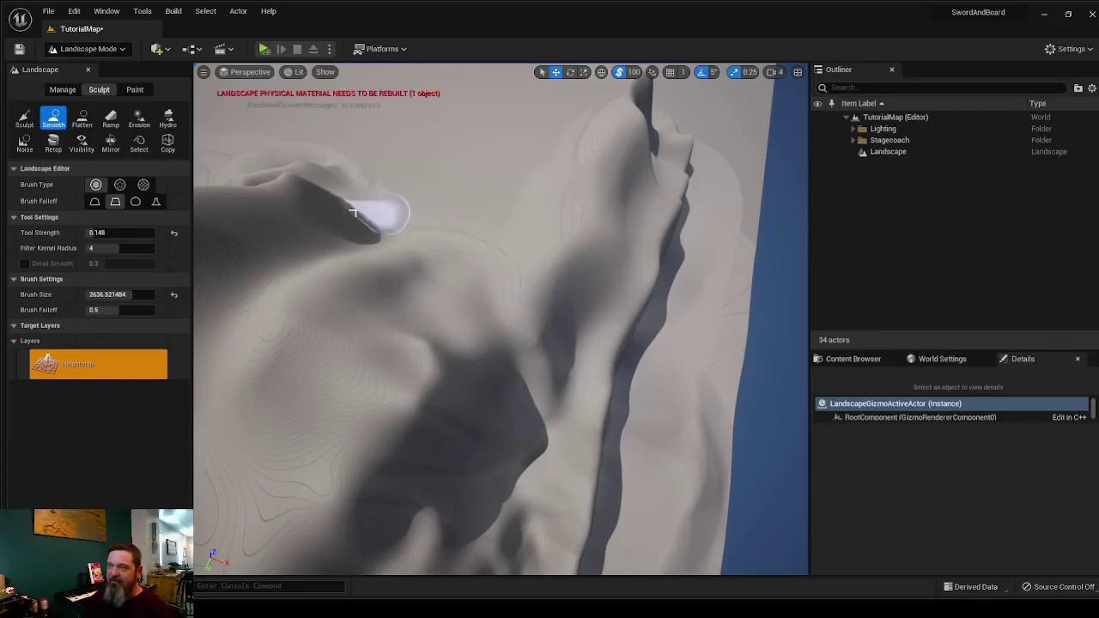
Smooth the foot of the mountain where its gullies and steep walls meet the flat plateau.
mouse_move(405, 229)
right_mouse_down()
mouse_move(515, 206)
mouse_move(618, 215)
mouse_move(695, 254)
mouse_move(764, 253)
right_mouse_up()
left_click_drag(438, 258, 510, 318)
mouse_move(577, 301)
left_mouse_down()
mouse_move(477, 163)
mouse_move(370, 224)
mouse_move(605, 333)
left_mouse_up()
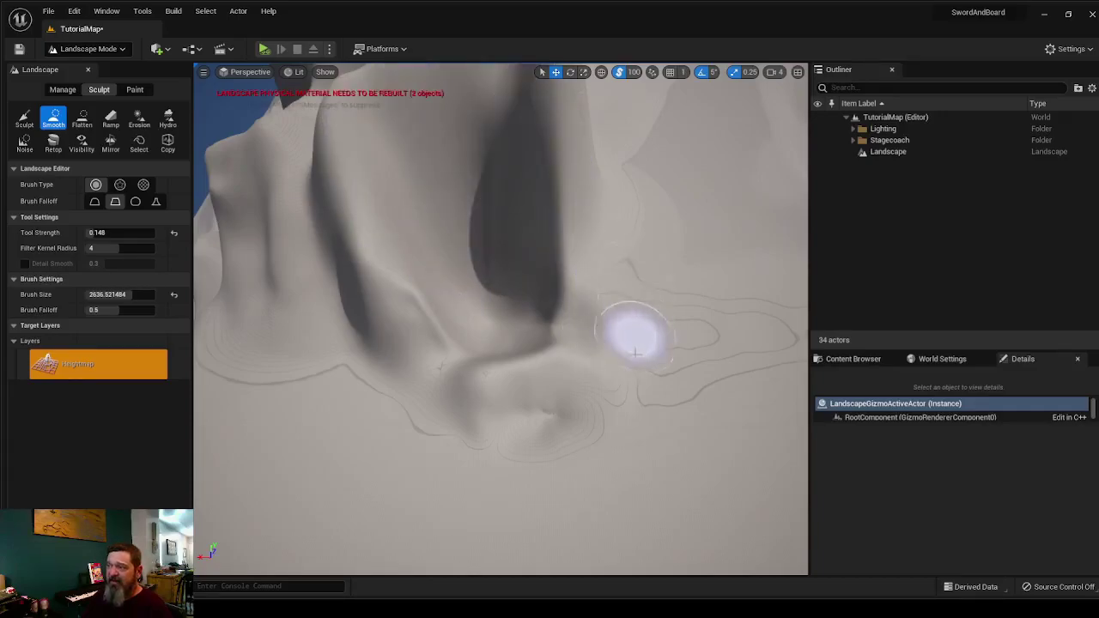
mouse_move(707, 370)
right_mouse_down()
mouse_move(775, 370)
mouse_move(707, 370)
mouse_move(760, 310)
right_mouse_up()
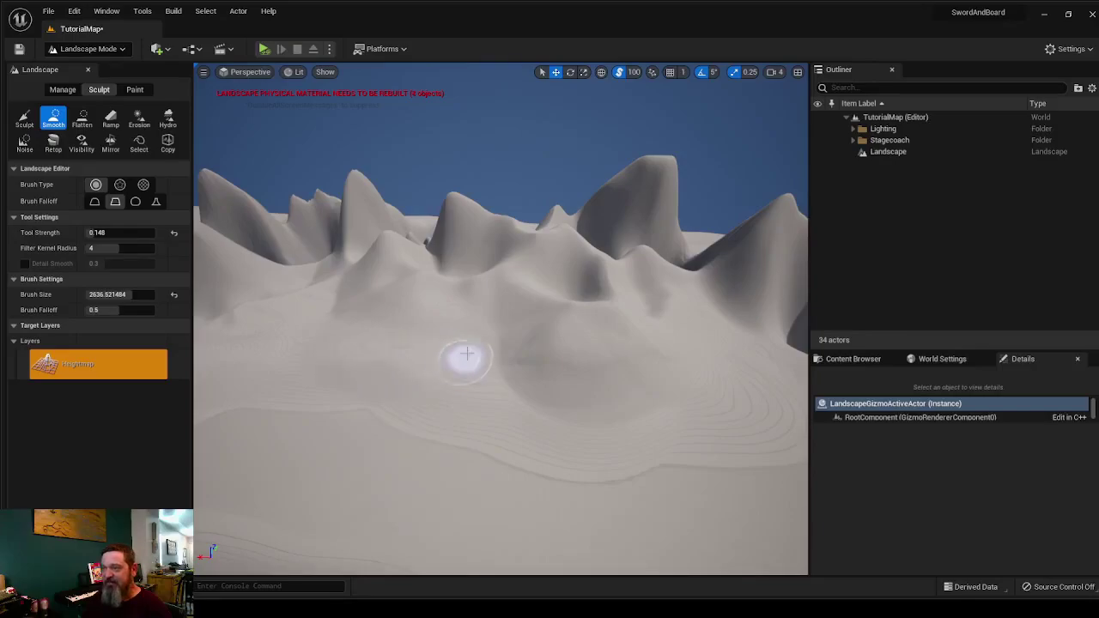
Smooth the slopes and saddles between the pointed peaks along the mountain border.
right_click_drag(619, 318, 620, 318)
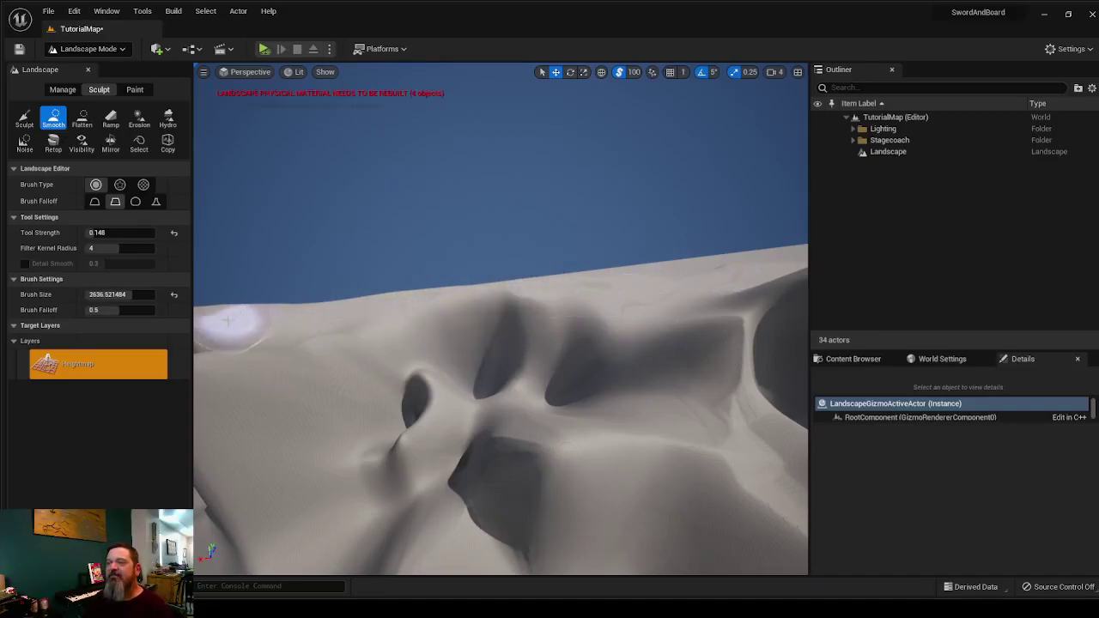
right_click_drag(397, 310, 532, 252)
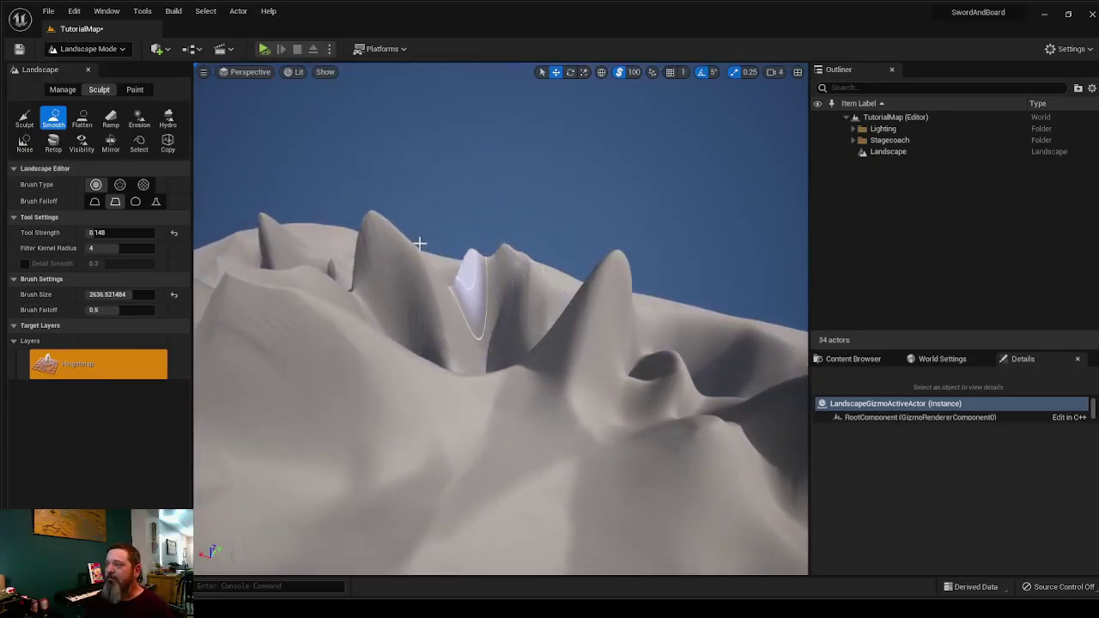
left_click_drag(309, 286, 275, 331)
right_click_drag(198, 384, 197, 384)
right_click_drag(448, 345, 448, 345)
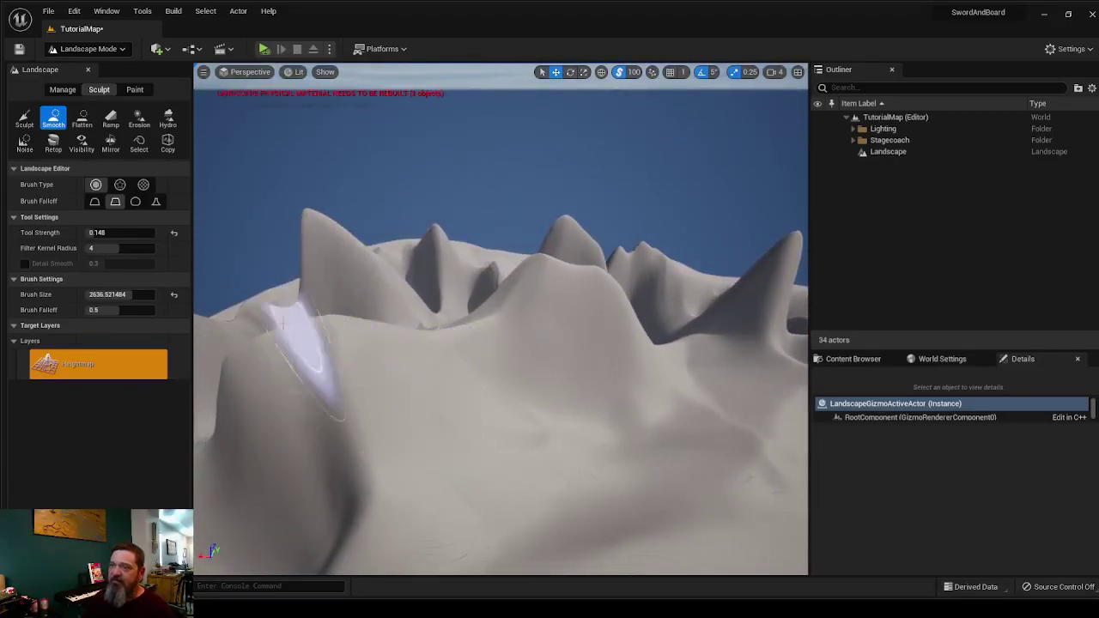
right_click_drag(459, 326, 459, 326)
Add a 2000-wide ramp from the plateau's top down the cliff to the lower ground near the corner.
right_click_drag(546, 281, 546, 281)
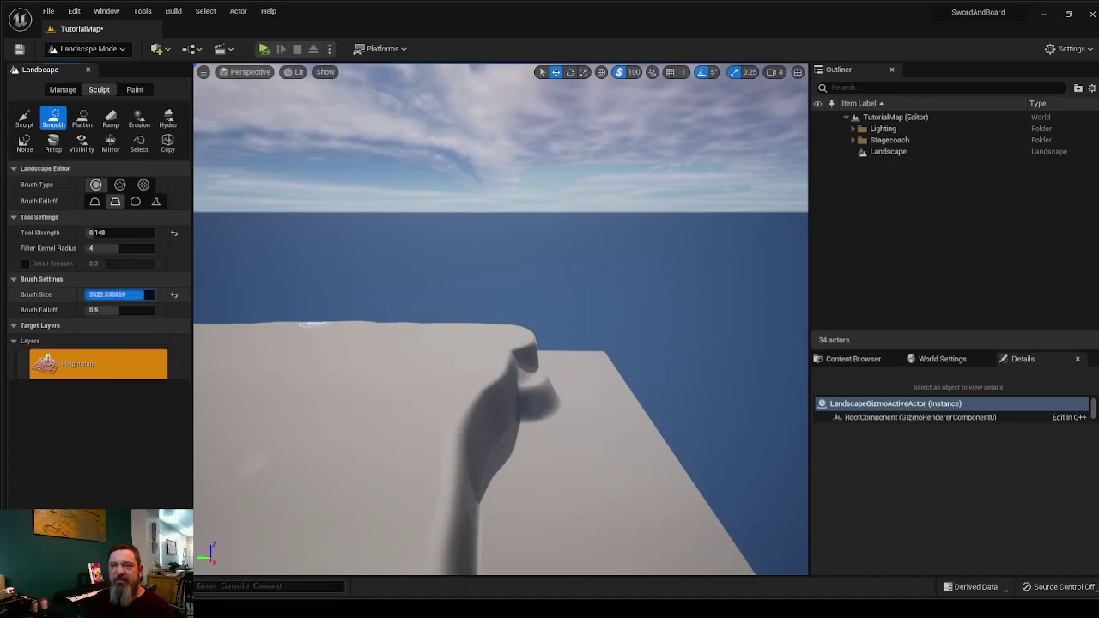
left_click(110, 119)
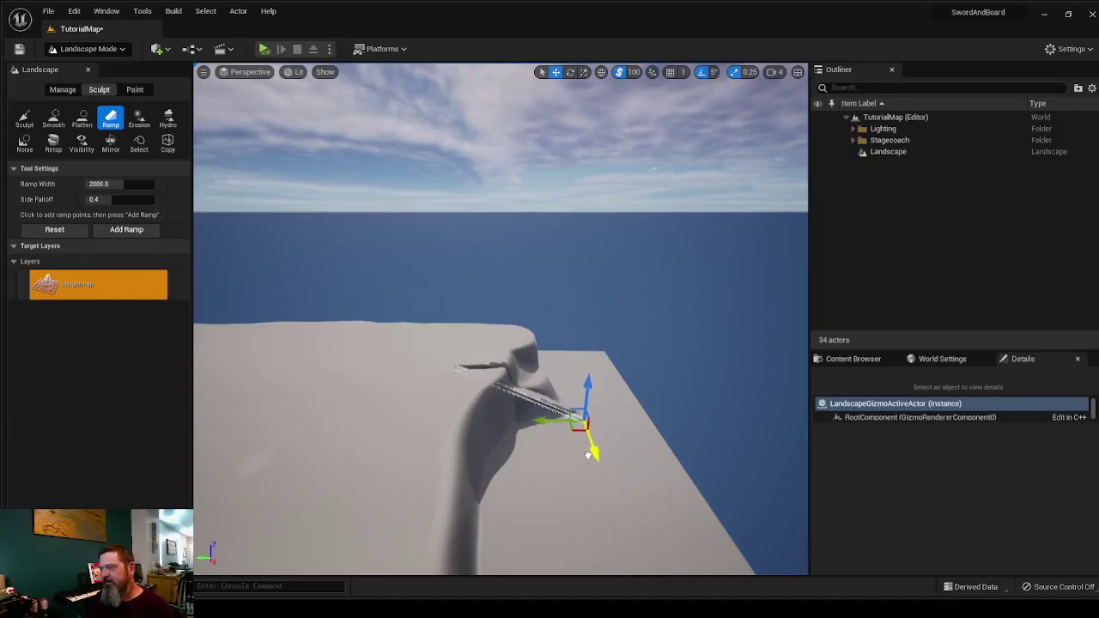
right_click_drag(587, 443, 382, 533)
key("d")
right_click_drag(591, 356, 513, 367)
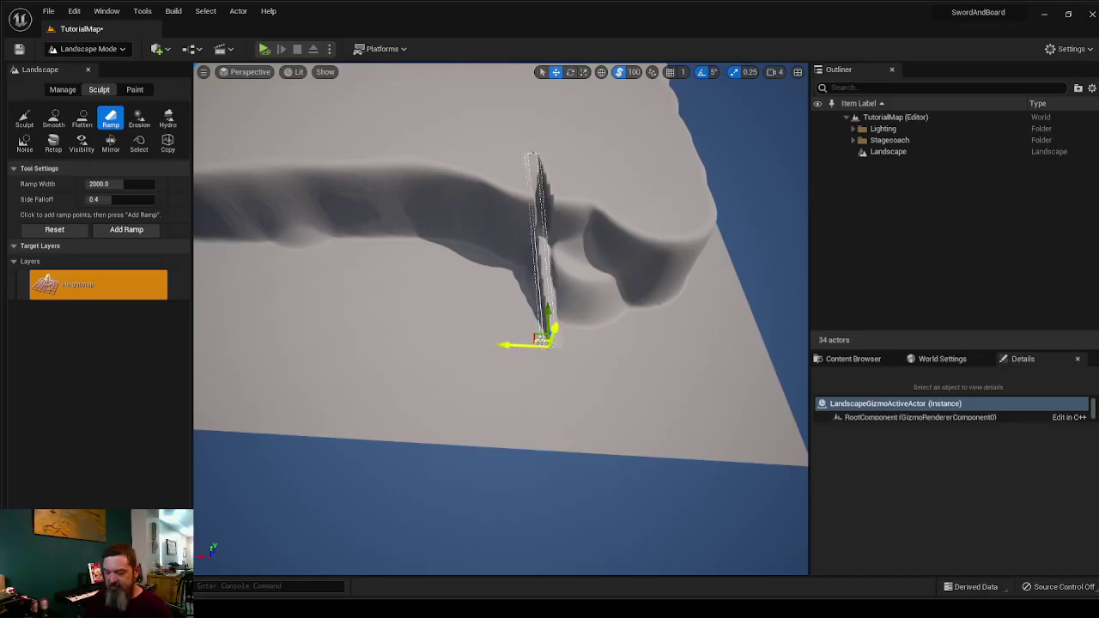
Shift the ramp's lower end sideways along the cliff foot, adding another narrow ramp beside the first.
left_click_drag(511, 346, 475, 342)
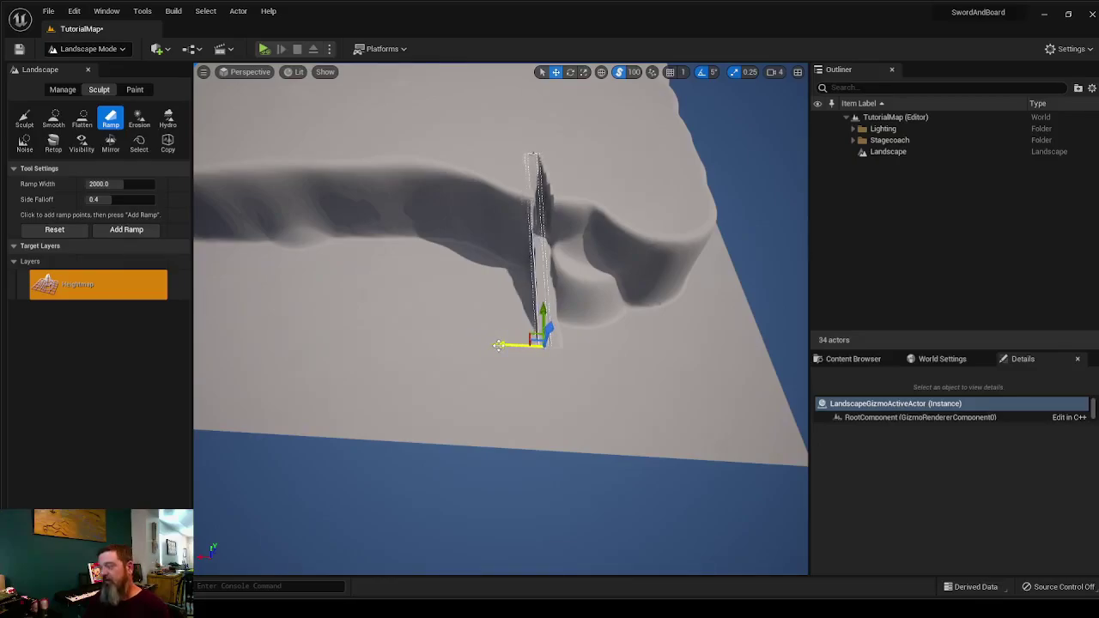
mouse_move(497, 346)
left_mouse_down()
mouse_move(450, 345)
mouse_move(503, 345)
left_mouse_up()
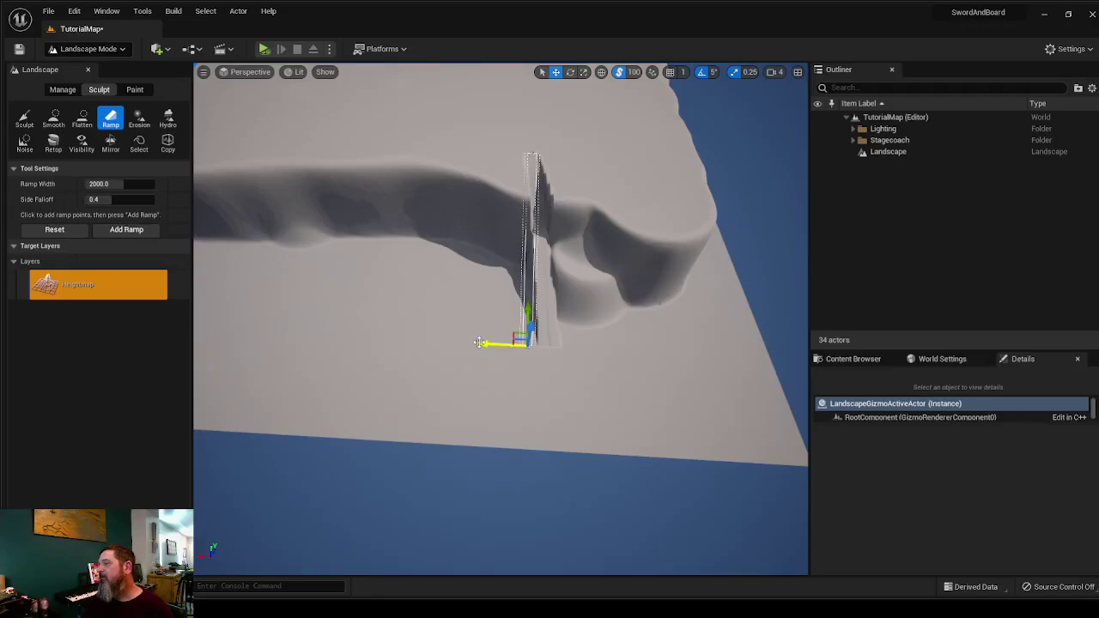
mouse_move(485, 345)
left_mouse_down()
mouse_move(445, 339)
mouse_move(495, 345)
left_mouse_up()
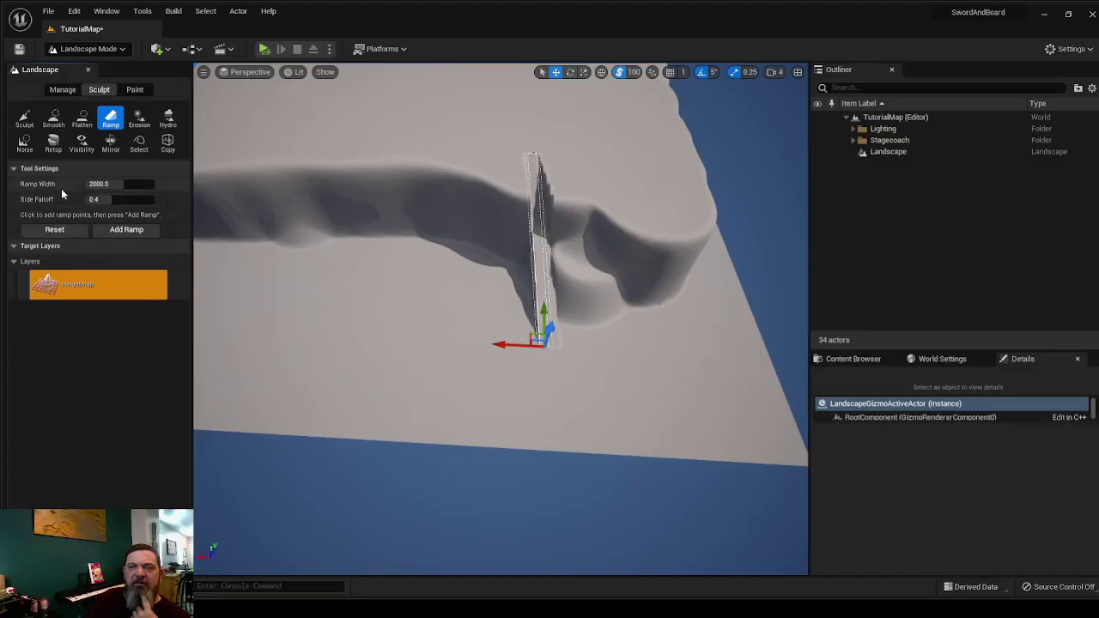
Set the ramp width to 8192 and add overlapping ramps fanned out along the cliff foot from one upper end.
left_click(119, 184)
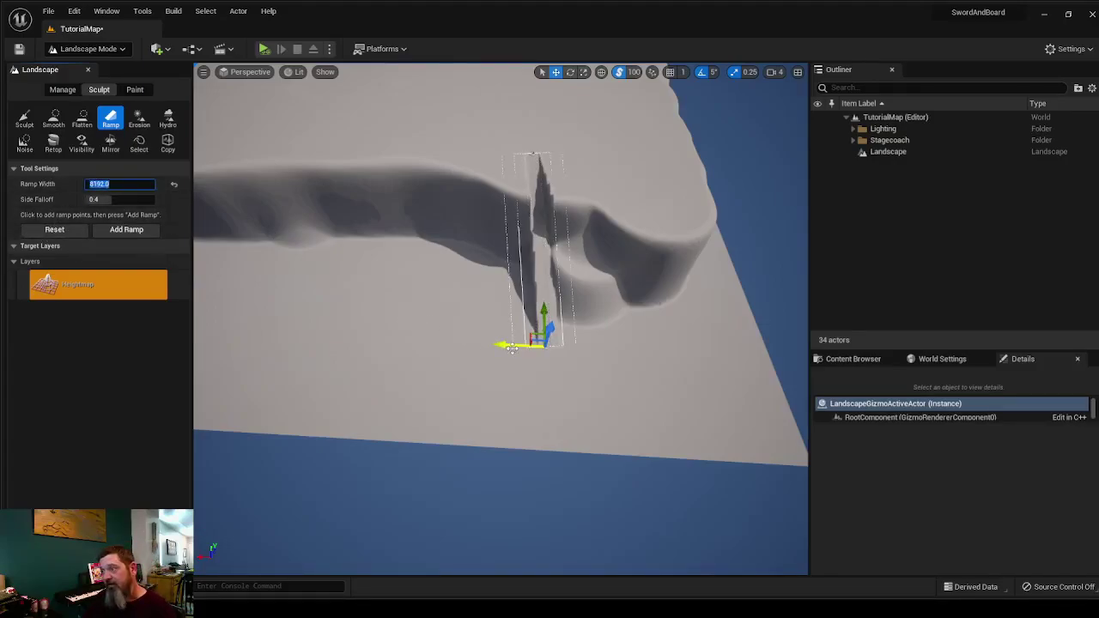
left_click_drag(511, 347, 503, 345)
key("Return")
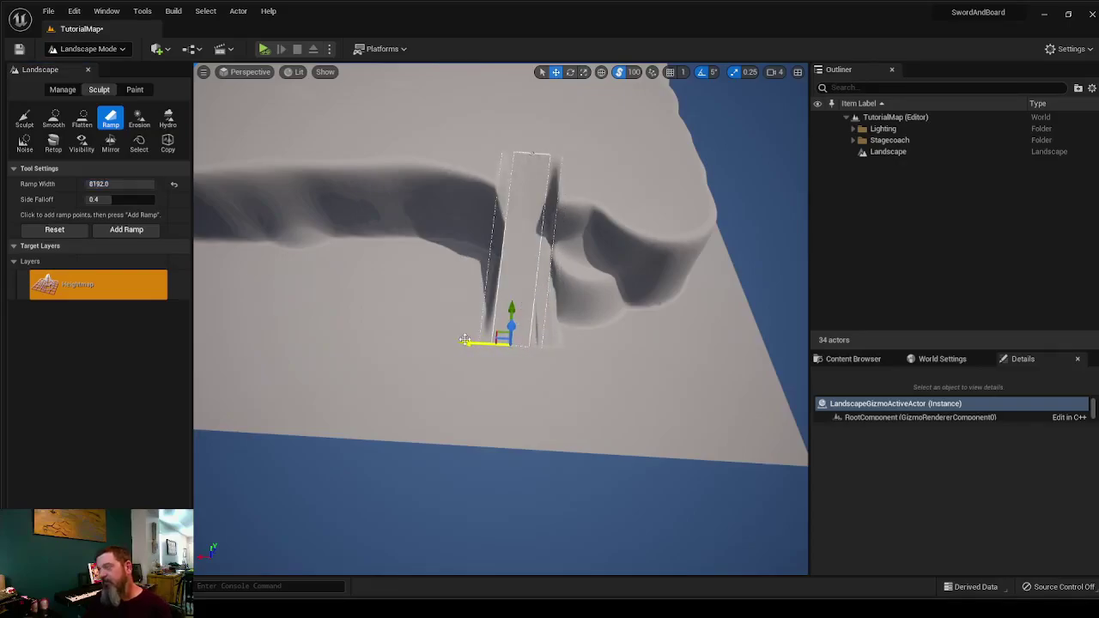
left_click_drag(463, 341, 522, 348)
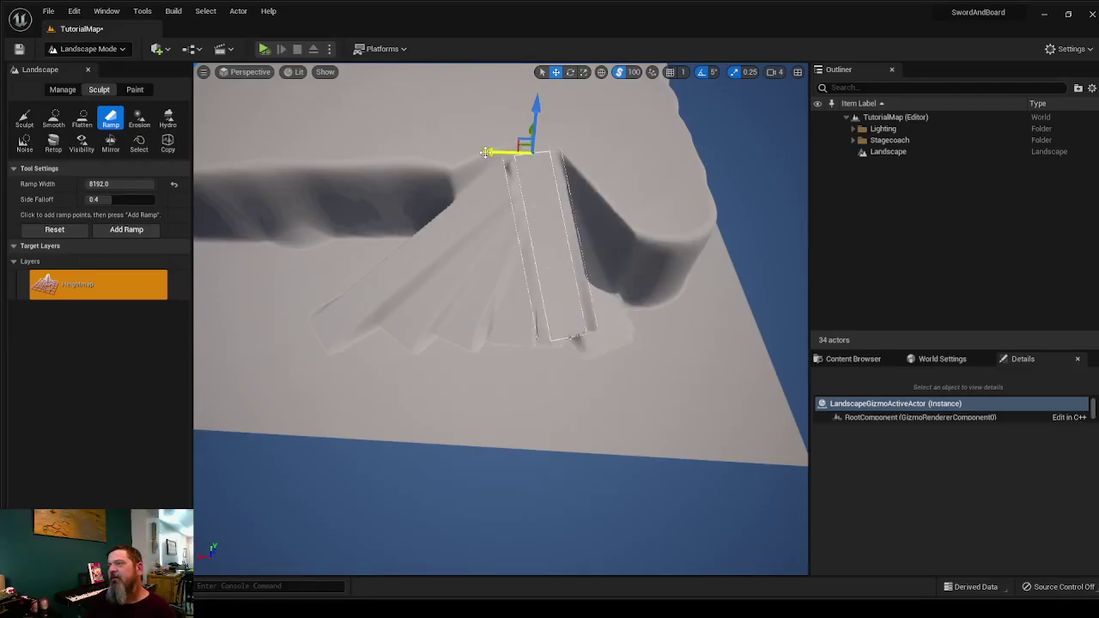
Move the ramp's upper end along the plateau edge, adding overlapping ramps that converge on the same lower end.
left_click_drag(486, 152, 231, 171)
key("Return")
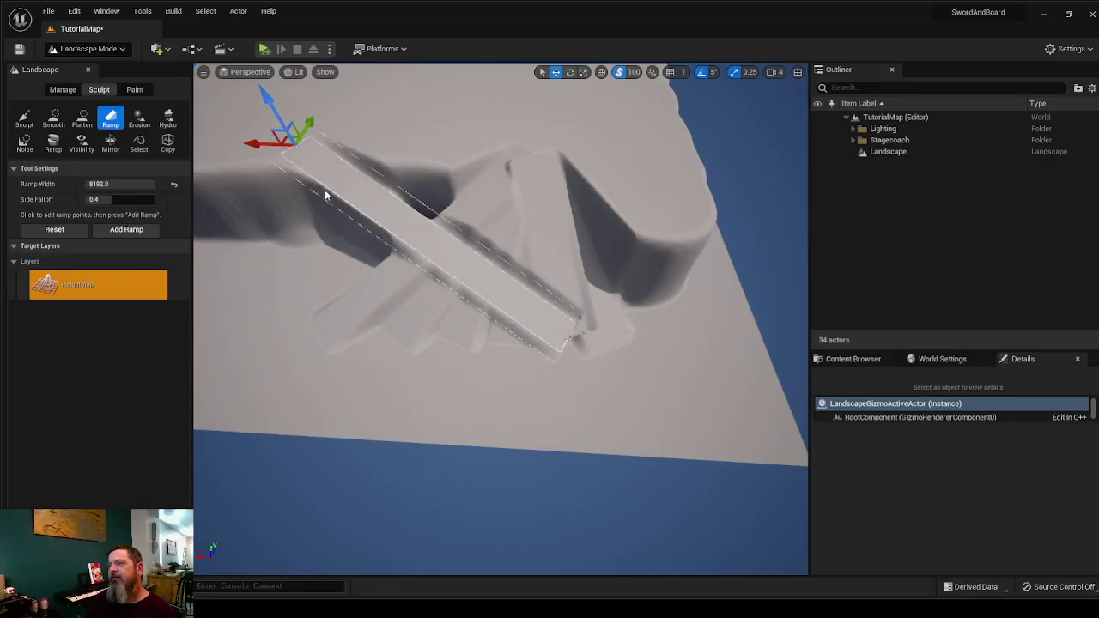
left_click_drag(247, 141, 393, 144)
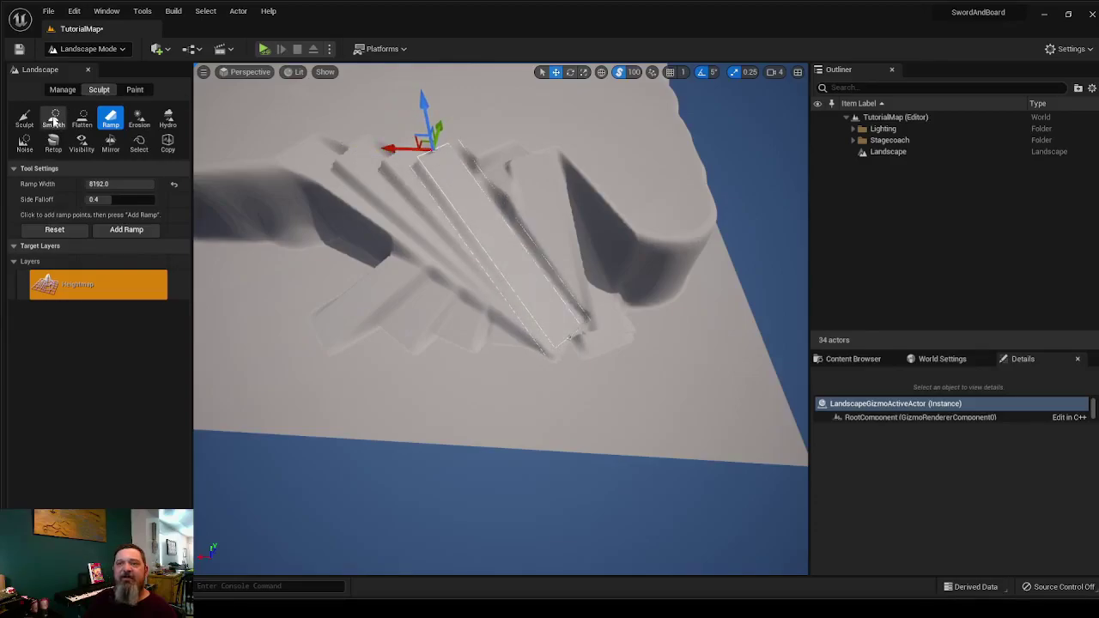
Smooth the overlapping ramps into one broad slope down the cliff, using a brush size of 8192.
left_click(53, 120)
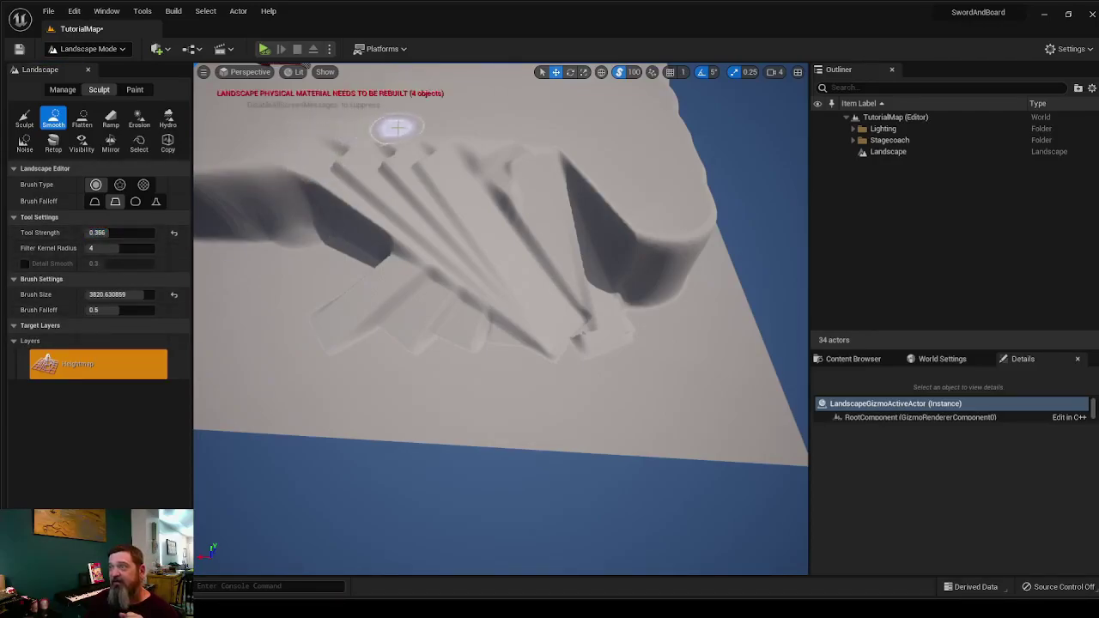
left_click_drag(127, 296, 166, 295)
mouse_move(296, 158)
left_mouse_down()
mouse_move(485, 144)
mouse_move(581, 164)
mouse_move(318, 196)
mouse_move(419, 214)
mouse_move(418, 318)
mouse_move(449, 287)
mouse_move(324, 212)
mouse_move(530, 249)
mouse_move(481, 192)
mouse_move(569, 212)
mouse_move(563, 241)
mouse_move(398, 324)
mouse_move(432, 355)
mouse_move(352, 368)
mouse_move(586, 280)
mouse_move(643, 246)
mouse_move(490, 166)
mouse_move(574, 311)
mouse_move(546, 194)
mouse_move(307, 196)
mouse_move(552, 208)
mouse_move(491, 307)
mouse_move(502, 295)
mouse_move(297, 326)
mouse_move(383, 238)
mouse_move(204, 183)
mouse_move(397, 237)
left_mouse_up()
mouse_move(396, 237)
right_mouse_down()
mouse_move(345, 230)
mouse_move(246, 185)
mouse_move(302, 182)
mouse_move(342, 144)
mouse_move(343, 194)
mouse_move(329, 211)
mouse_move(515, 191)
right_mouse_up()
right_click_drag(570, 225, 525, 225)
mouse_move(525, 226)
left_mouse_down()
mouse_move(466, 284)
mouse_move(426, 424)
mouse_move(478, 244)
mouse_move(430, 255)
mouse_move(488, 348)
left_mouse_up()
mouse_move(487, 349)
right_mouse_down()
mouse_move(292, 343)
mouse_move(515, 335)
mouse_move(633, 314)
right_mouse_up()
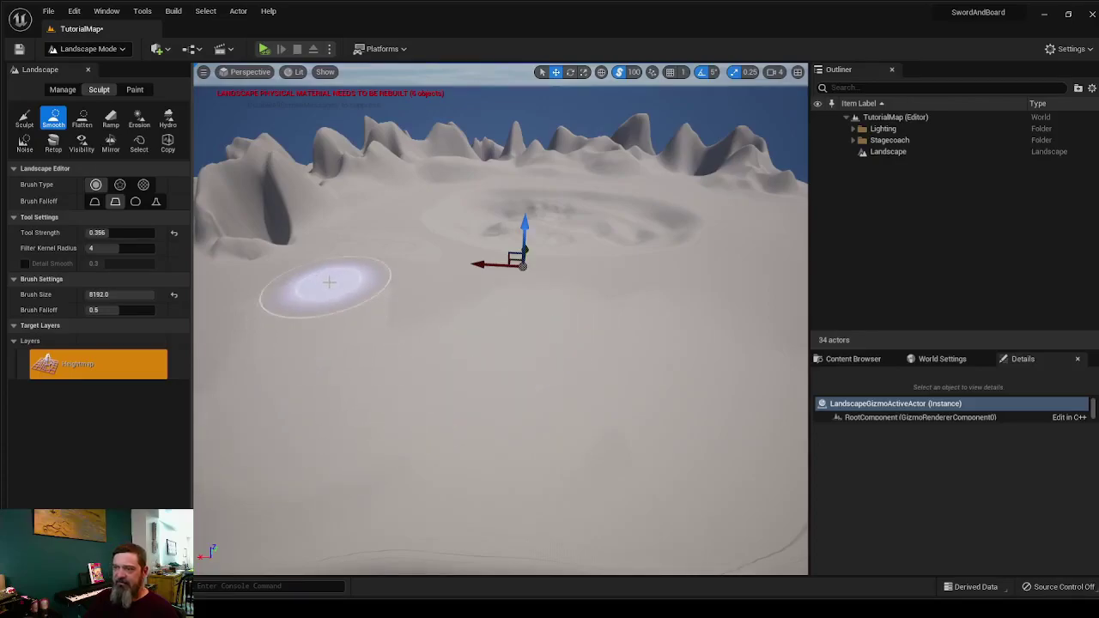
Sculpt a tall rounded hump on the low ground near the landscape's corner.
right_click_drag(258, 387, 172, 378)
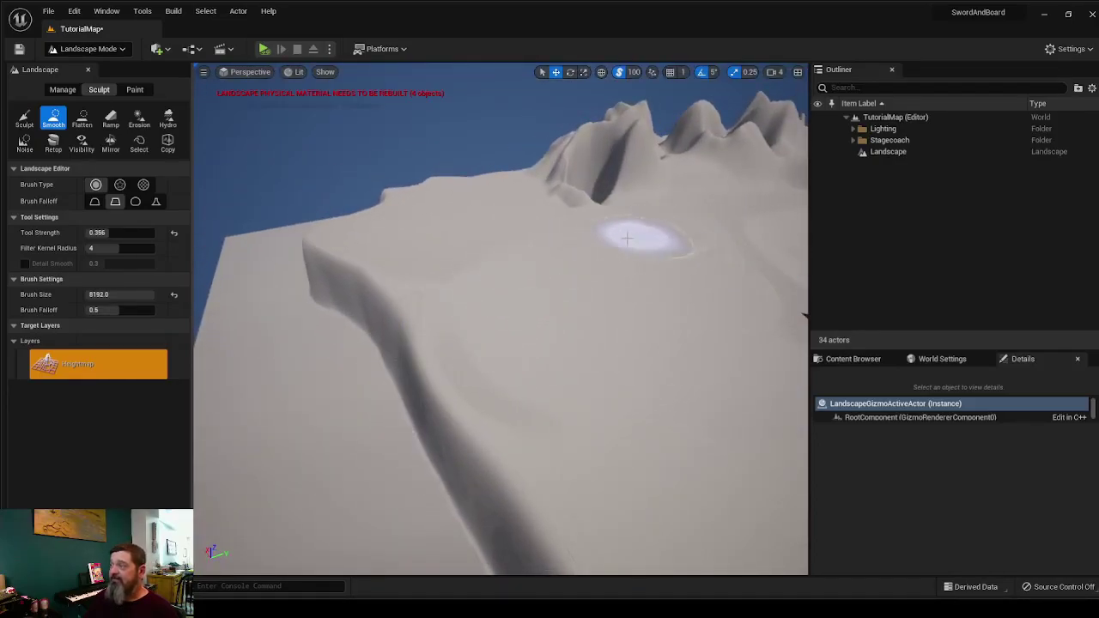
right_click_drag(472, 268, 811, 222)
mouse_move(507, 222)
right_mouse_down()
mouse_move(481, 236)
mouse_move(515, 279)
mouse_move(448, 268)
mouse_move(436, 225)
mouse_move(479, 241)
right_mouse_up()
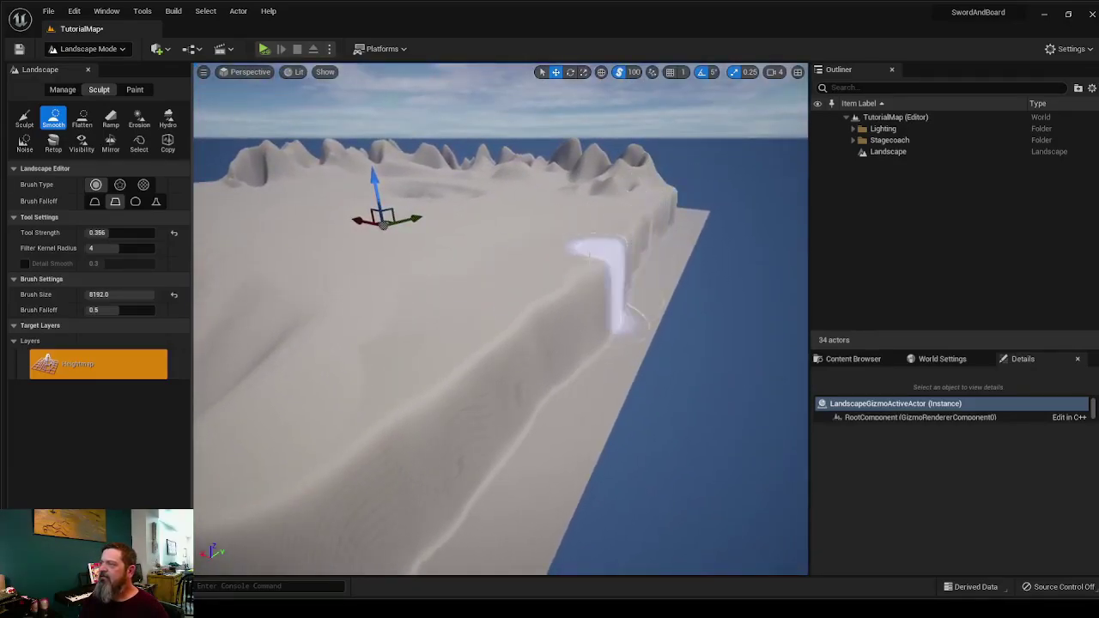
right_click_drag(491, 367, 403, 381)
right_click_drag(515, 270, 478, 319)
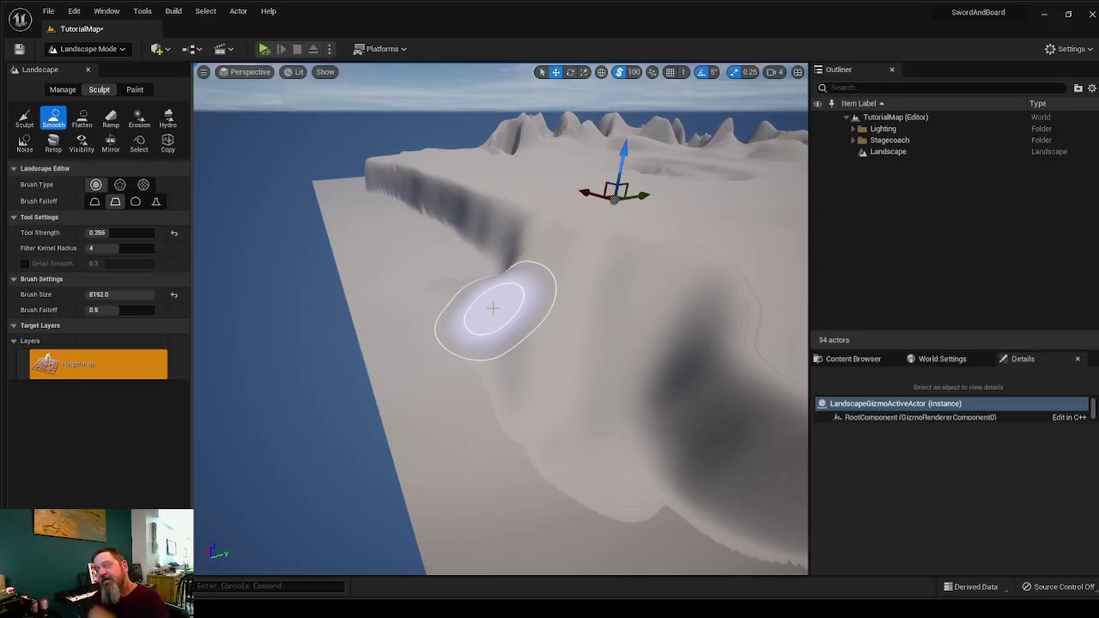
right_click_drag(492, 307, 656, 312)
mouse_move(369, 298)
left_mouse_down()
mouse_move(441, 246)
mouse_move(479, 287)
mouse_move(490, 269)
mouse_move(485, 287)
mouse_move(461, 226)
mouse_move(508, 245)
mouse_move(507, 256)
left_mouse_up()
left_click(25, 118)
Flatten outward from the hump's height to form a raised, flat-topped shelf winding along the landscape's outer edge.
left_click(83, 118)
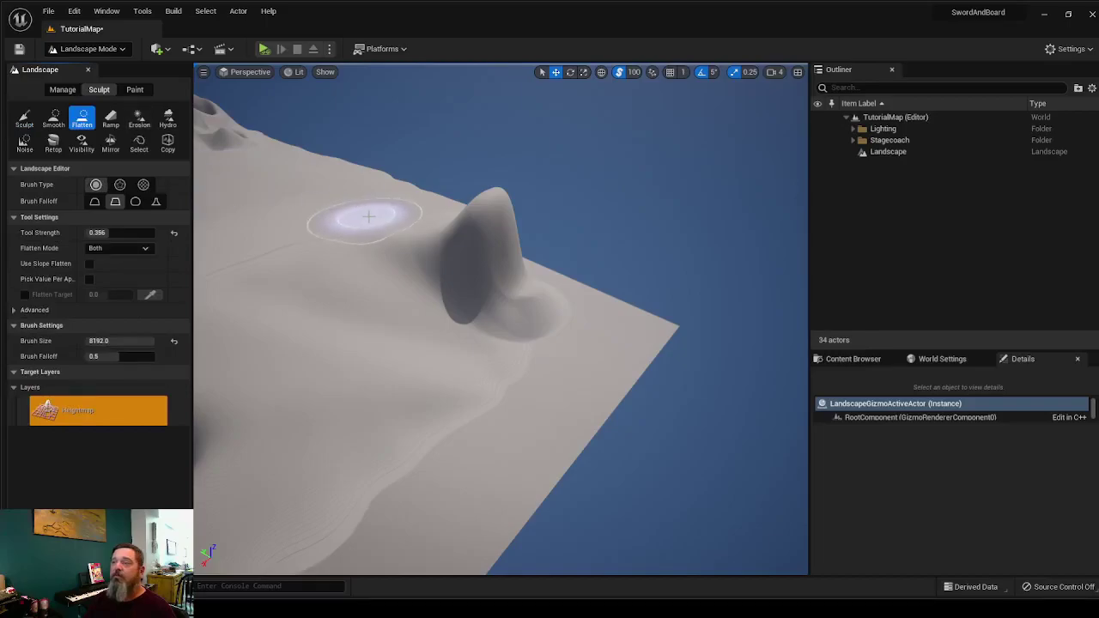
mouse_move(429, 227)
left_mouse_down()
mouse_move(503, 246)
mouse_move(538, 271)
mouse_move(540, 332)
mouse_move(466, 367)
left_mouse_up()
mouse_move(464, 364)
right_mouse_down()
mouse_move(378, 378)
mouse_move(395, 360)
mouse_move(433, 354)
right_mouse_up()
mouse_move(601, 306)
left_mouse_down()
mouse_move(332, 454)
mouse_move(463, 354)
left_mouse_up()
right_click_drag(464, 353, 492, 363)
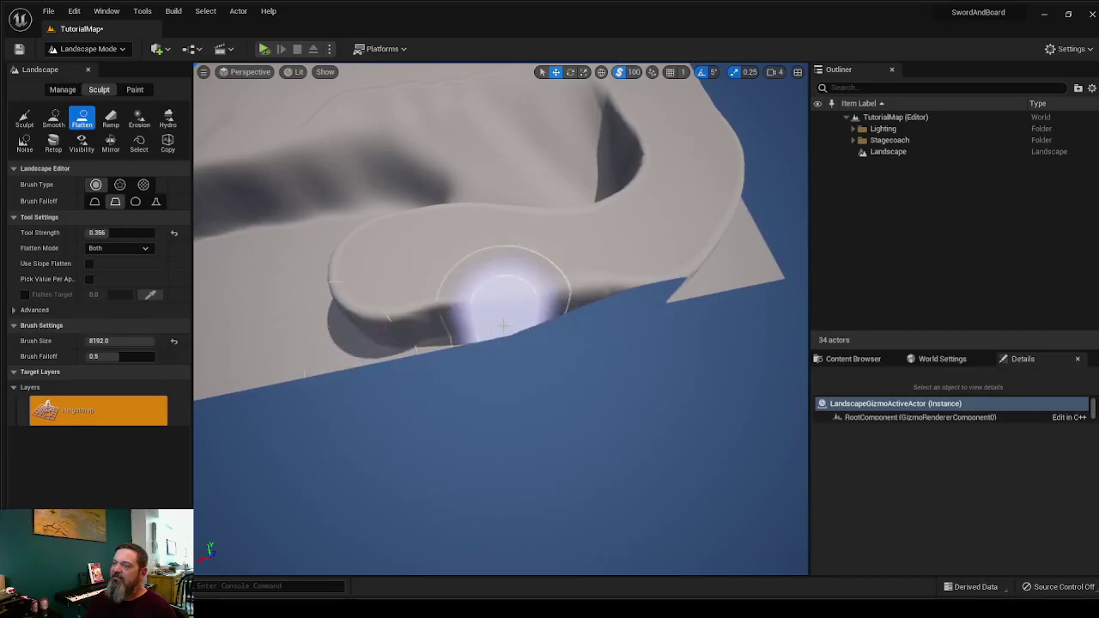
Flatten sections of the raised shelf's outer side down to the low ground along the landscape edge.
left_click_drag(507, 323, 544, 323)
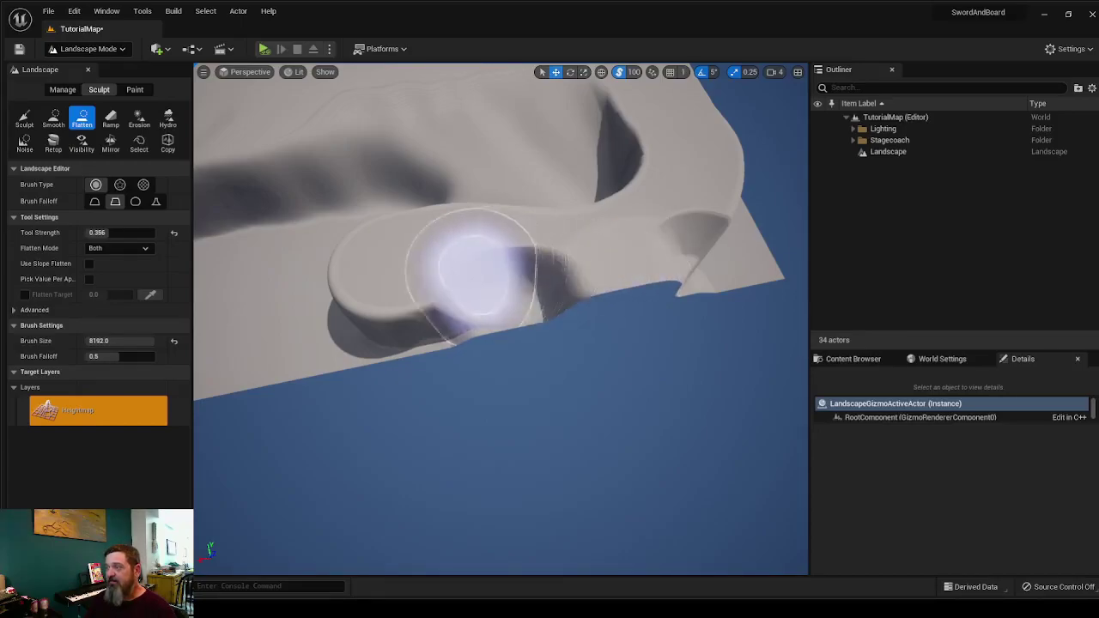
right_click_drag(534, 271, 730, 276)
mouse_move(583, 267)
right_mouse_down()
mouse_move(480, 274)
mouse_move(584, 299)
right_mouse_up()
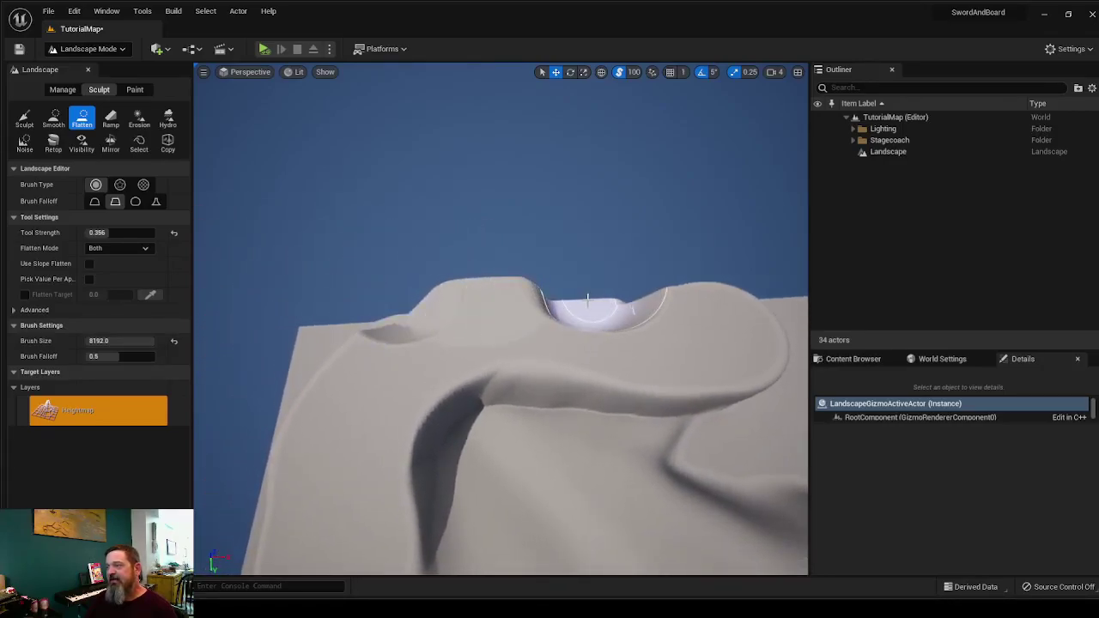
left_click_drag(568, 303, 446, 296)
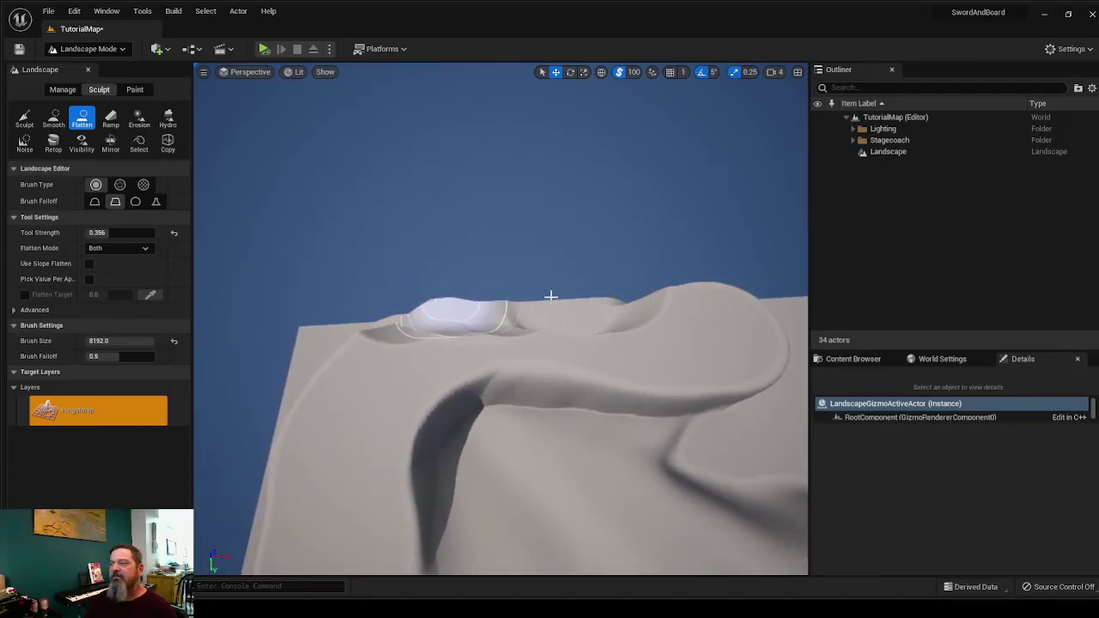
Flatten the raised shelf into a broad, level-topped ridge along the landscape's corner.
right_click_drag(528, 299, 618, 344)
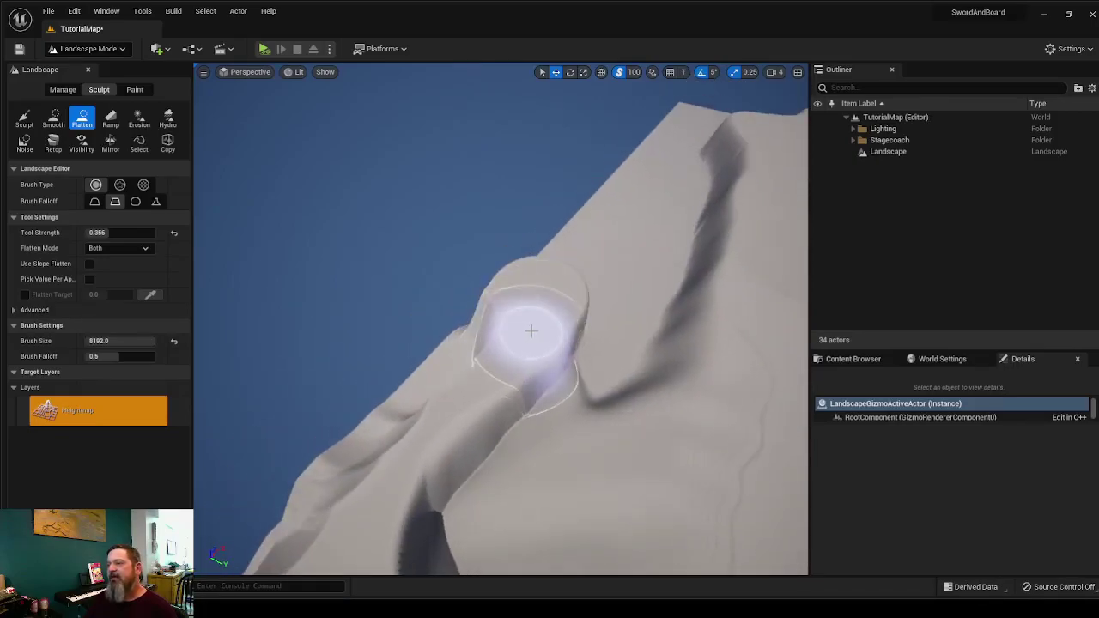
mouse_move(517, 344)
left_mouse_down()
mouse_move(429, 434)
mouse_move(392, 491)
mouse_move(377, 549)
left_mouse_up()
mouse_move(579, 355)
right_mouse_down()
mouse_move(563, 374)
mouse_move(586, 355)
right_mouse_up()
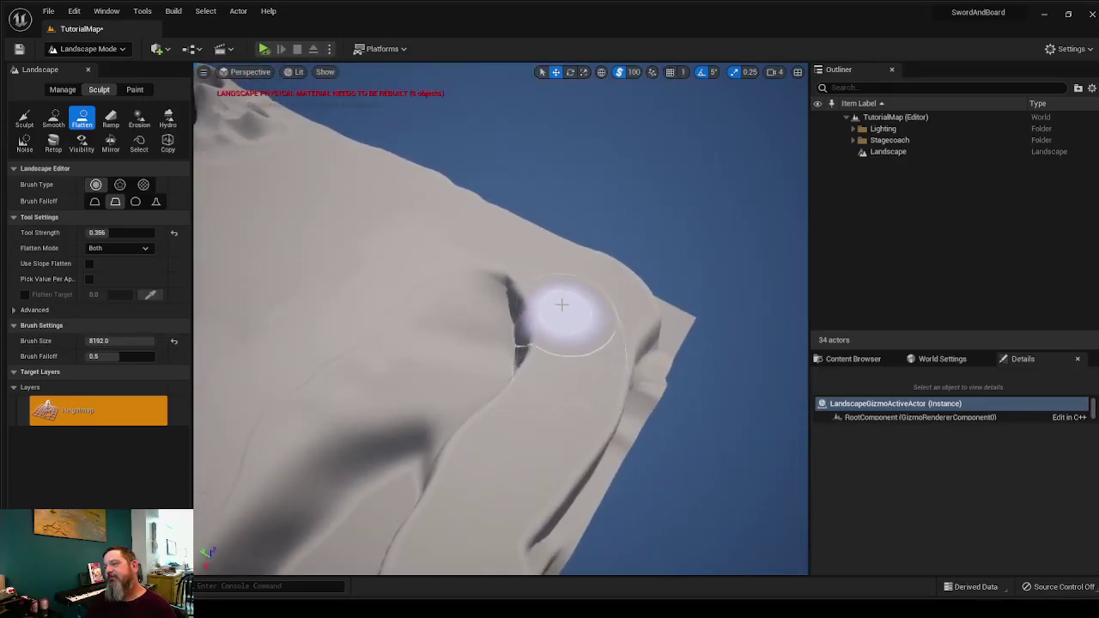
right_click_drag(523, 394, 523, 394)
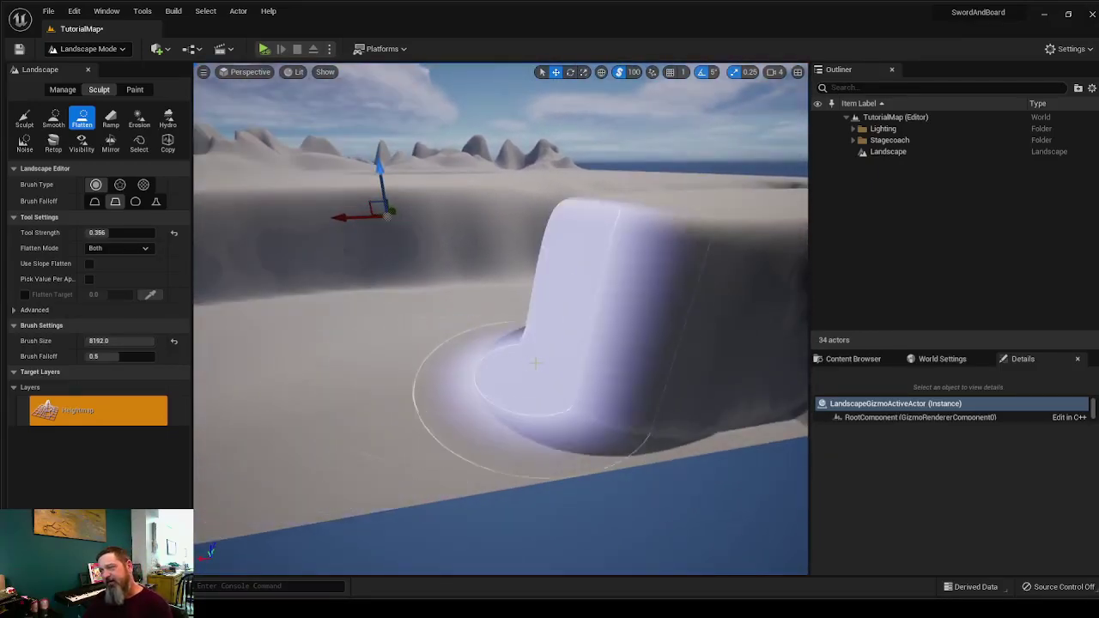
Cut an 8192-wide ramp through the end of the raised ridge from the low ground up to its top.
right_click(491, 347)
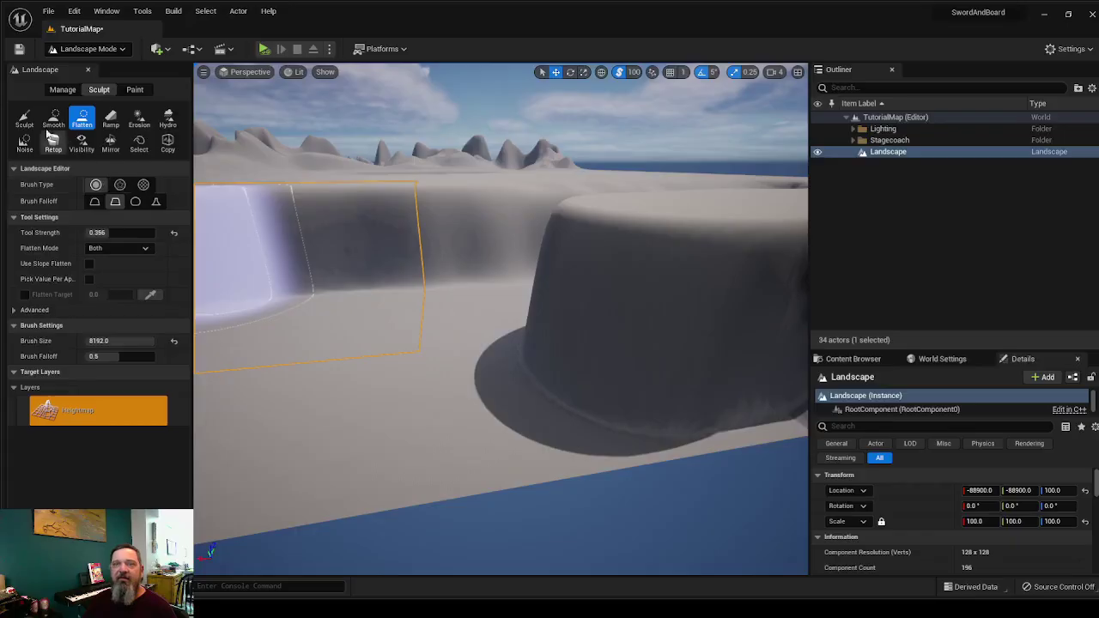
left_click(26, 119)
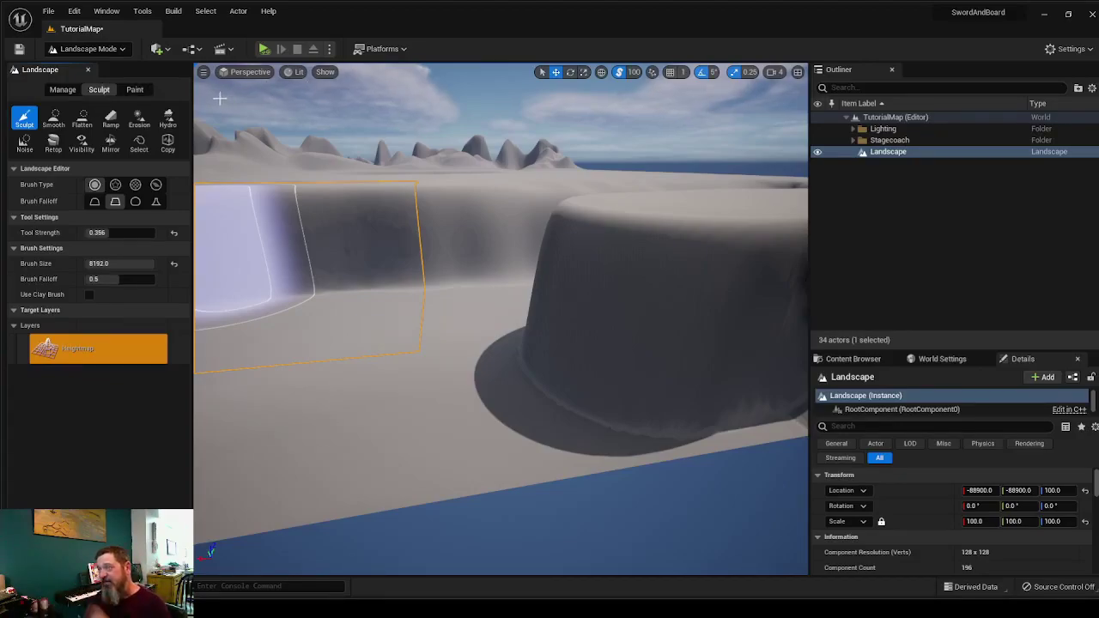
left_click(109, 120)
right_click_drag(228, 103, 290, 127)
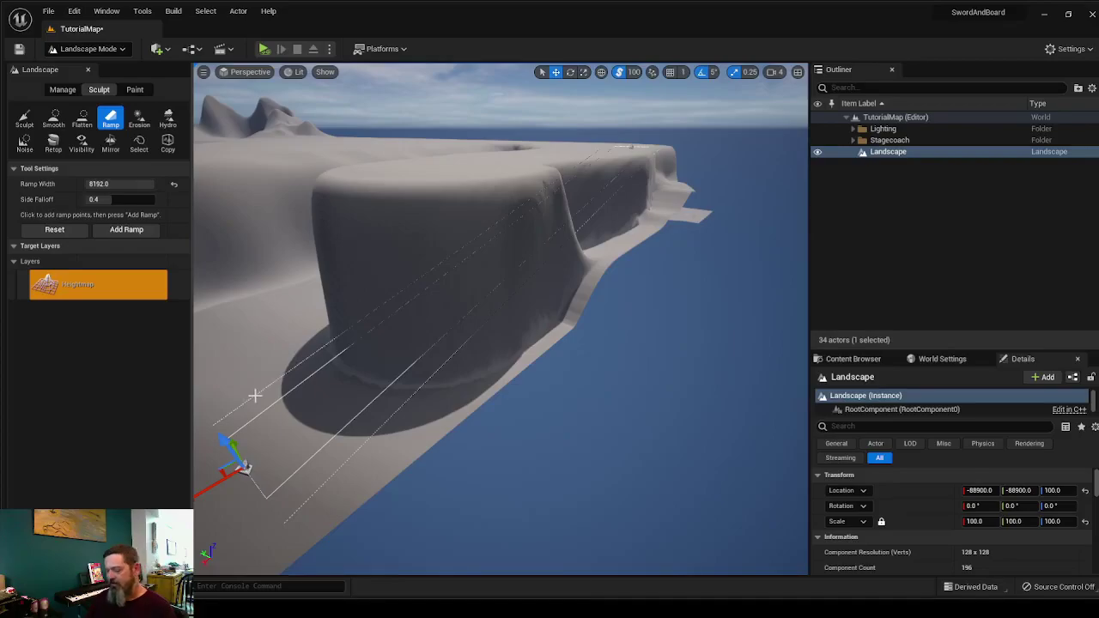
key("Return")
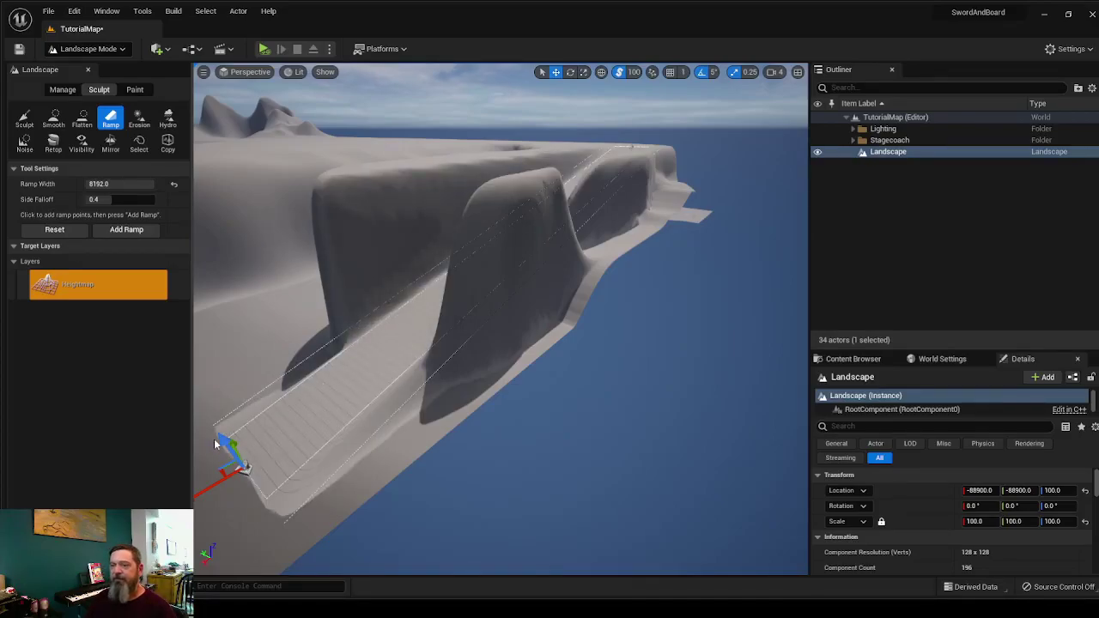
Widen the ramp by shifting its lower end sideways along the low ground and adding further 8192-wide ramps beside it.
right_click_drag(249, 452, 354, 483)
key("a")
right_click_drag(487, 437, 400, 409)
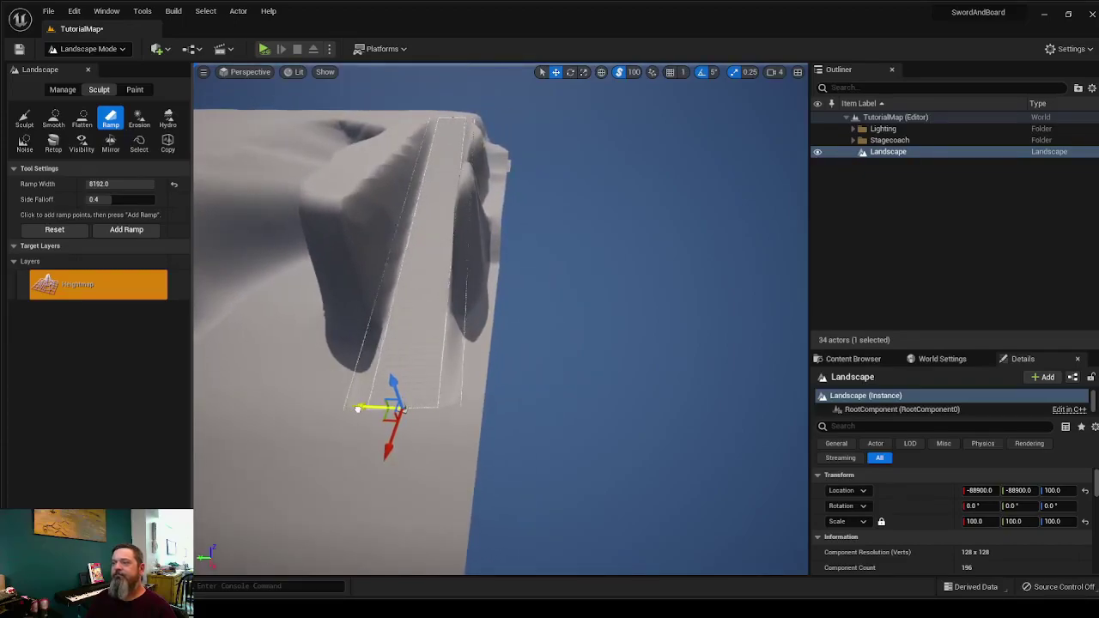
left_click_drag(360, 409, 196, 398)
key("Return")
key("Return")
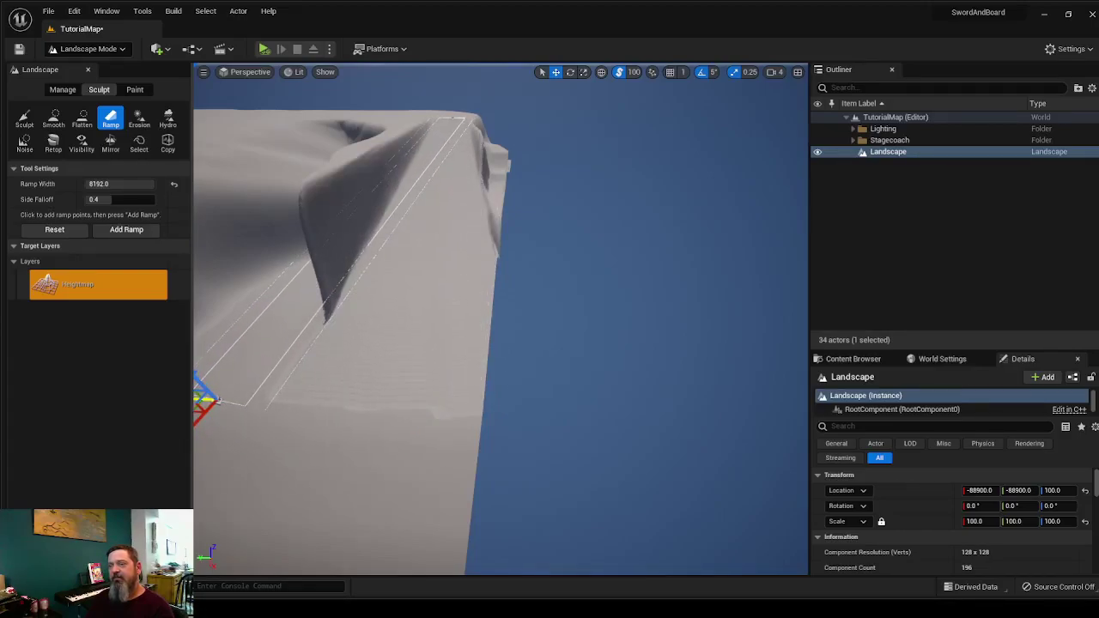
key("Return")
Extend the ramped slope toward the plateau with more 8192-wide ramps, moving the lower end inward and up beside the cliff.
right_click_drag(450, 342, 399, 320)
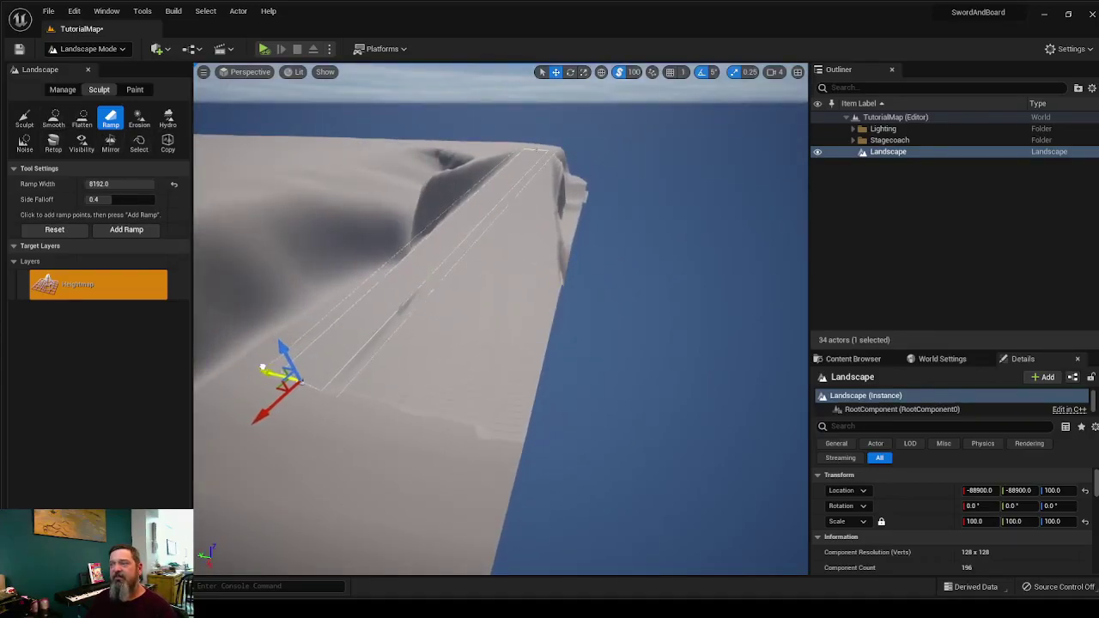
left_click_drag(260, 364, 197, 359)
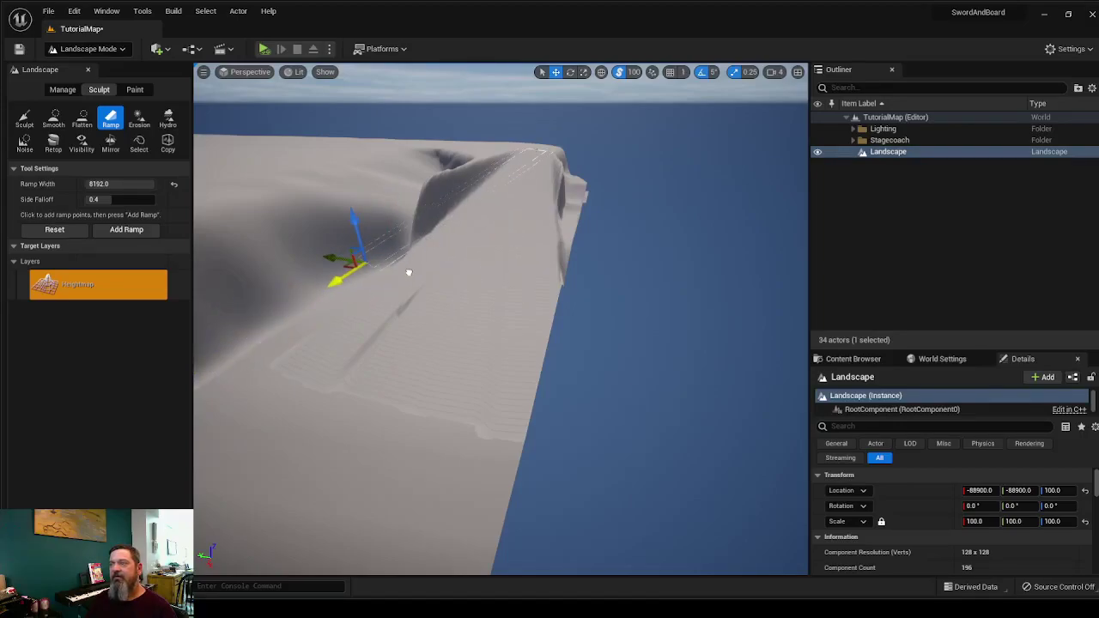
key("a")
right_click_drag(368, 290, 432, 238)
mouse_move(209, 352)
right_mouse_down()
mouse_move(247, 364)
mouse_move(226, 359)
right_mouse_up()
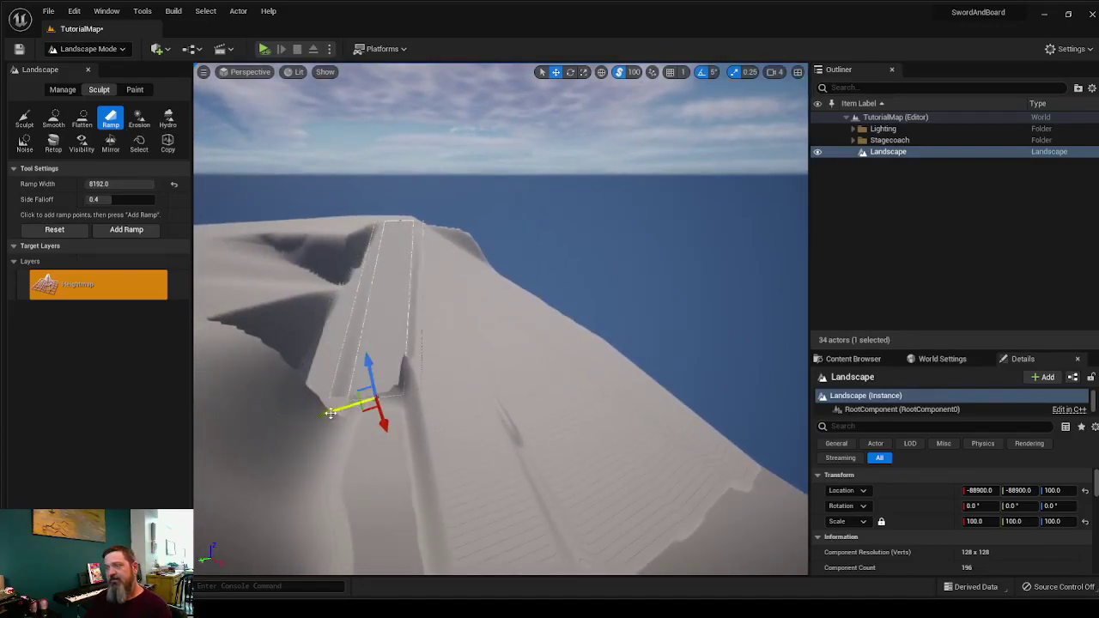
left_click(53, 119)
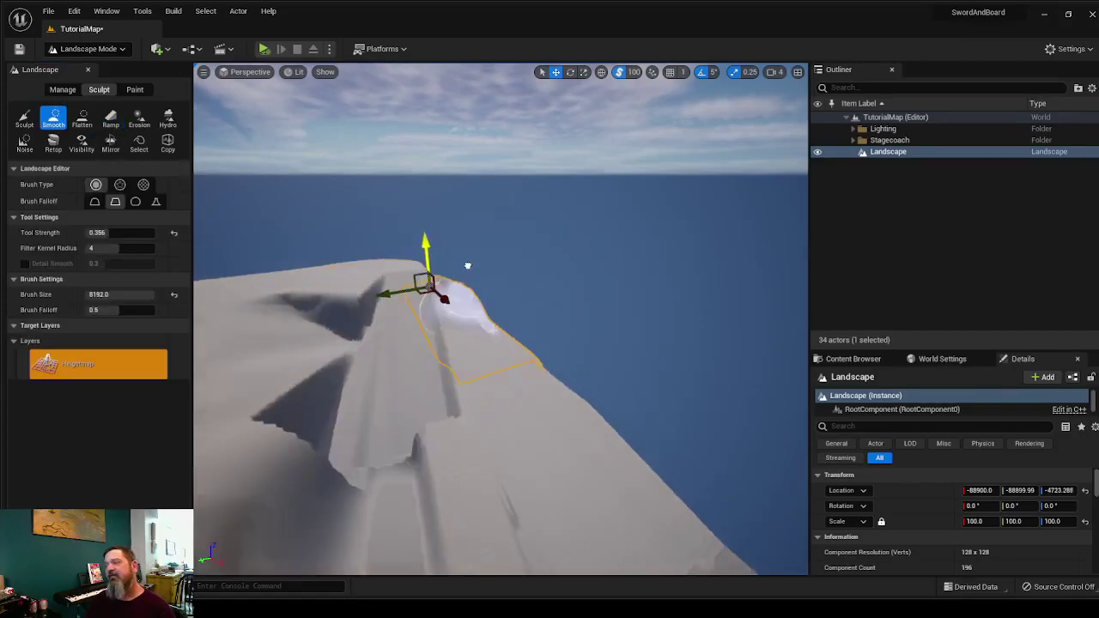
left_click_drag(478, 275, 483, 283)
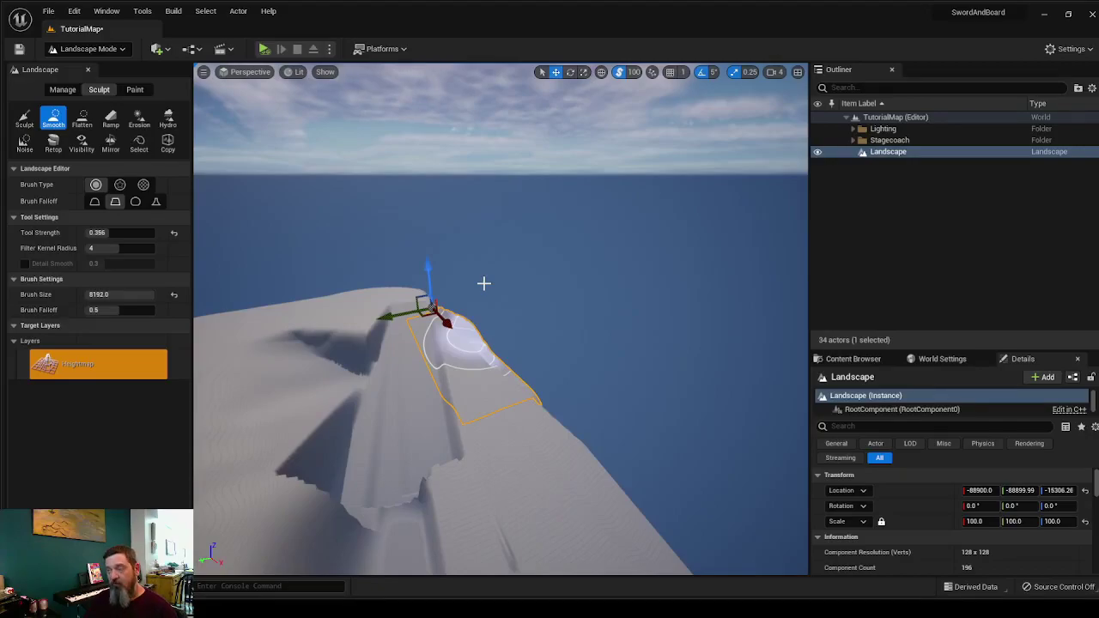
key("ctrl+z")
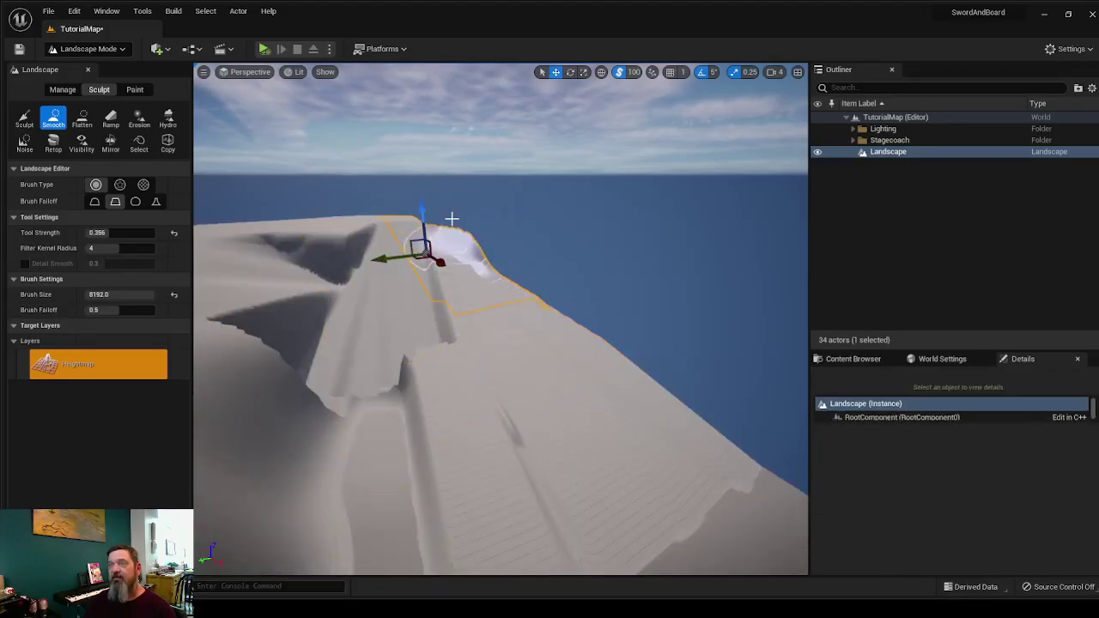
Flatten the top of the hump between the ramped slope and the landscape's outer edge.
right_click_drag(582, 306, 284, 327)
right_click_drag(532, 307, 584, 318)
mouse_move(584, 318)
left_mouse_down()
mouse_move(520, 322)
mouse_move(429, 368)
mouse_move(333, 337)
mouse_move(533, 314)
mouse_move(404, 343)
mouse_move(609, 314)
mouse_move(466, 318)
left_mouse_up()
left_click(82, 118)
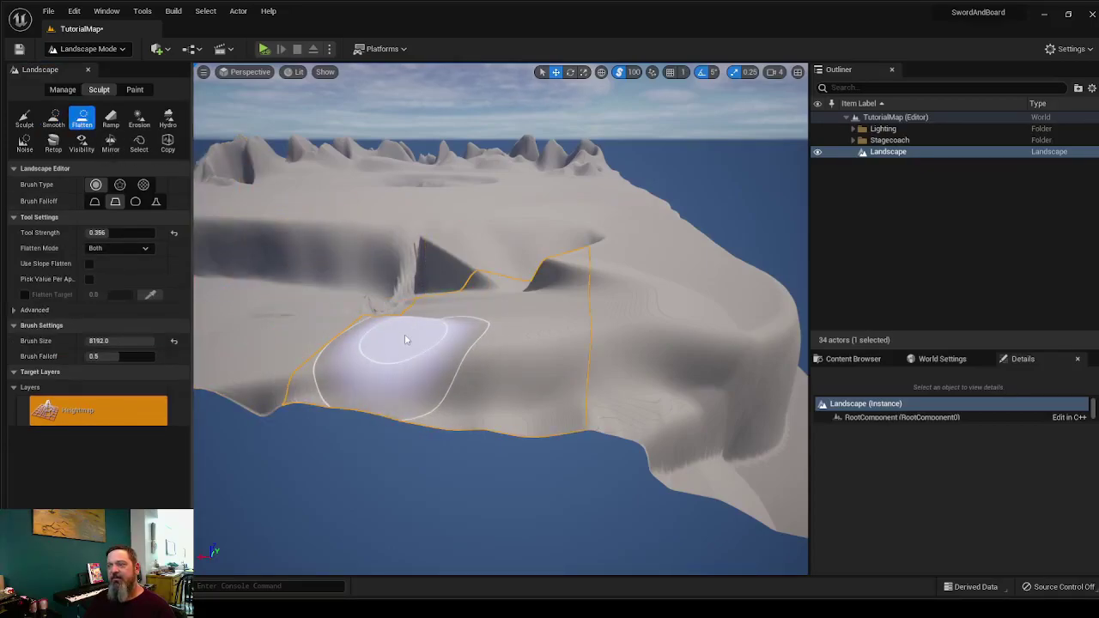
mouse_move(364, 333)
left_mouse_down()
mouse_move(333, 338)
mouse_move(391, 332)
mouse_move(333, 329)
mouse_move(393, 337)
left_mouse_up()
mouse_move(392, 338)
right_mouse_down()
mouse_move(549, 369)
mouse_move(543, 403)
mouse_move(502, 418)
right_mouse_up()
Smooth the uneven ground behind the flattened mound along the landscape's outer edge with the 8192 brush.
left_click(53, 119)
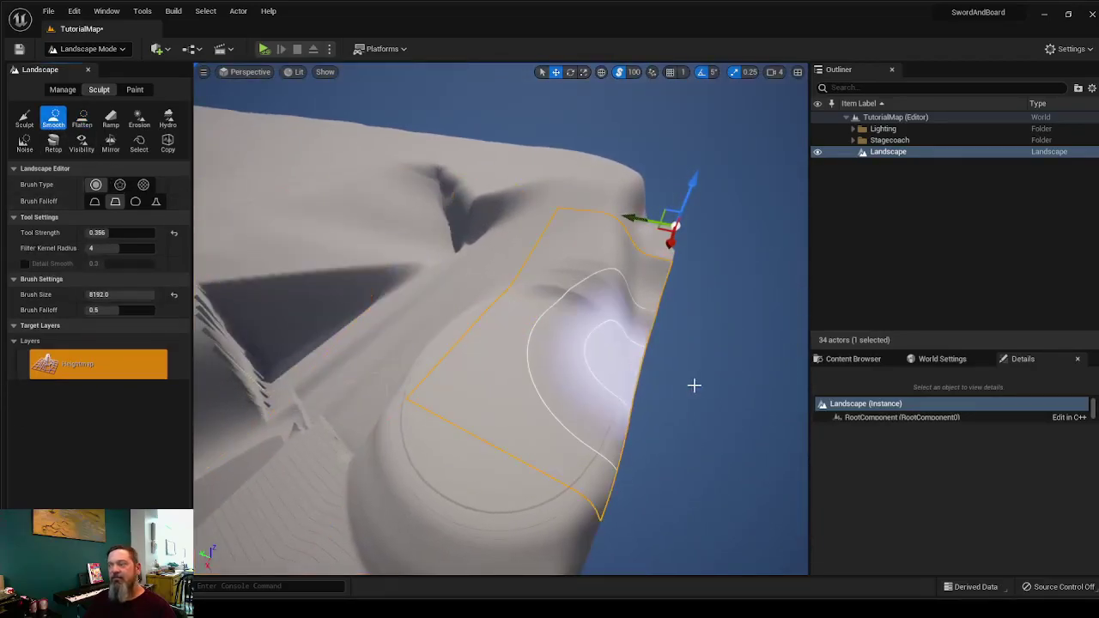
mouse_move(601, 343)
left_mouse_down()
mouse_move(618, 418)
mouse_move(606, 437)
mouse_move(454, 350)
left_mouse_up()
mouse_move(362, 378)
right_mouse_down()
mouse_move(515, 377)
mouse_move(392, 366)
right_mouse_up()
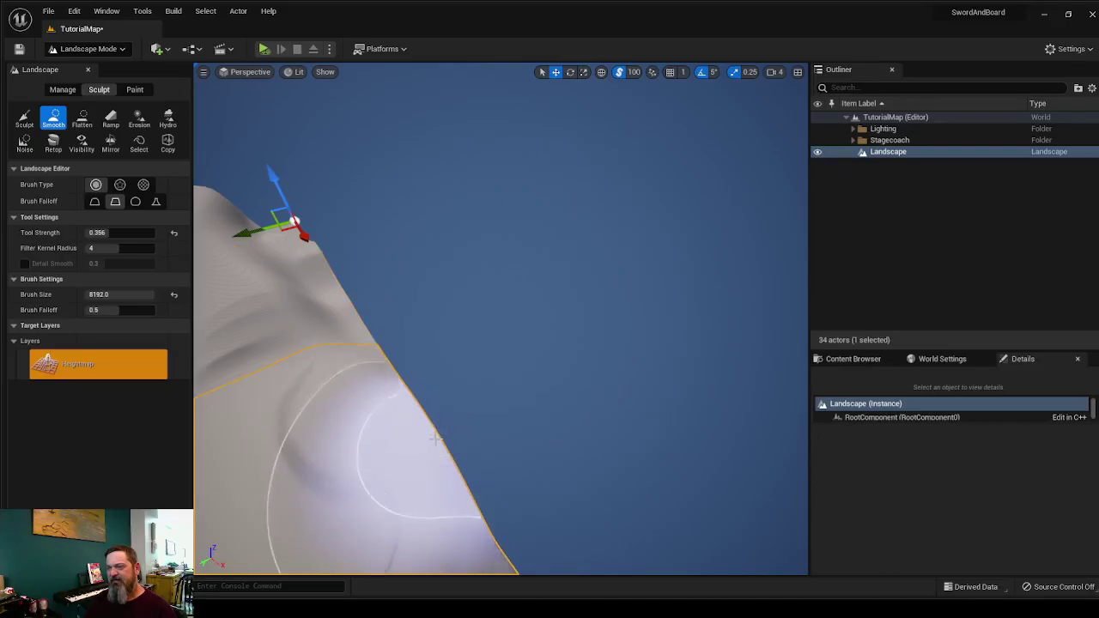
mouse_move(380, 430)
right_mouse_down()
mouse_move(223, 490)
mouse_move(335, 481)
mouse_move(386, 404)
mouse_move(403, 394)
mouse_move(455, 416)
mouse_move(507, 377)
mouse_move(540, 369)
mouse_move(404, 318)
mouse_move(412, 323)
right_mouse_up()
mouse_move(581, 363)
right_mouse_down()
mouse_move(661, 386)
mouse_move(730, 377)
right_mouse_up()
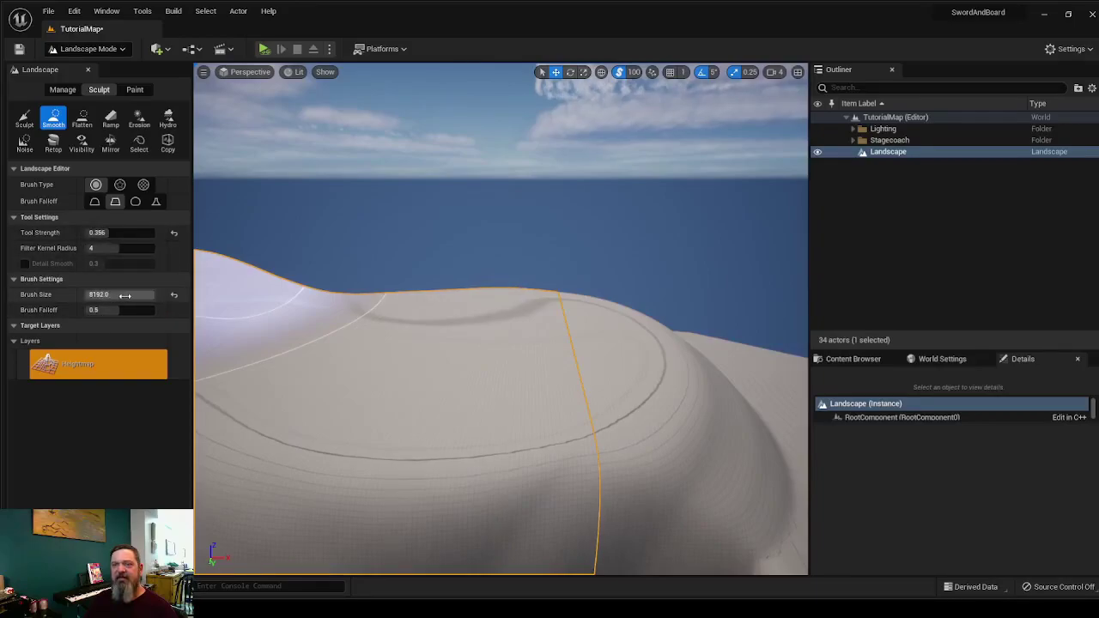
Reduce the Smooth brush size to about 2077.4 and soften the hard rim around the flattened mound's top.
left_click_drag(124, 294, 103, 295)
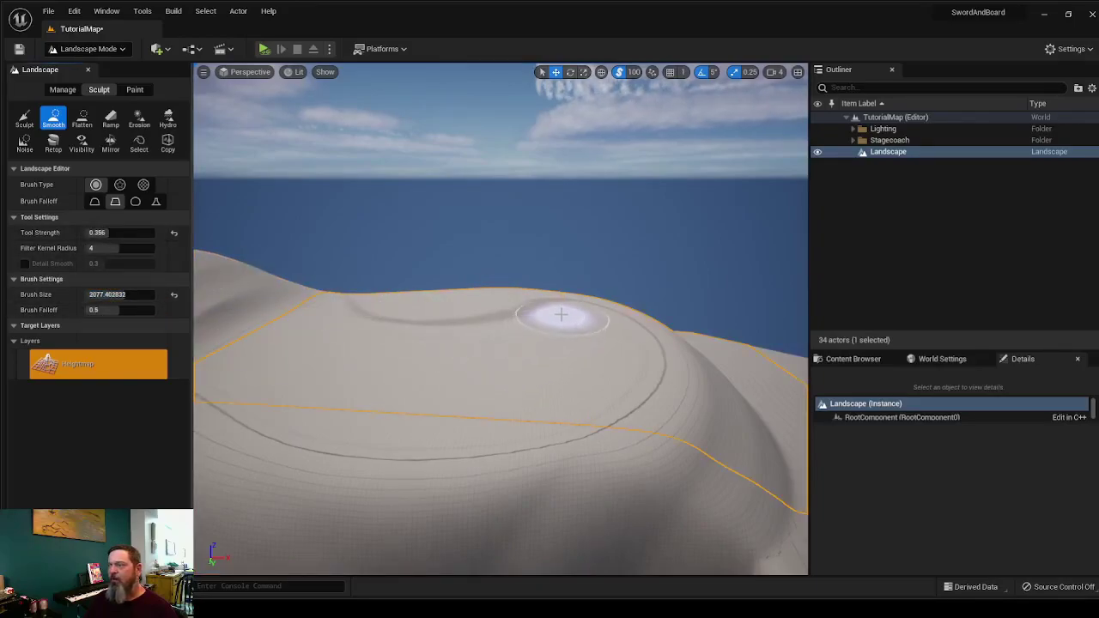
left_click_drag(560, 315, 462, 315)
mouse_move(319, 317)
left_mouse_down()
mouse_move(295, 388)
mouse_move(331, 351)
mouse_move(393, 387)
mouse_move(564, 316)
left_mouse_up()
mouse_move(620, 347)
left_mouse_down()
mouse_move(572, 387)
mouse_move(520, 358)
mouse_move(490, 363)
mouse_move(464, 410)
mouse_move(380, 363)
mouse_move(265, 369)
mouse_move(327, 322)
mouse_move(360, 392)
mouse_move(490, 392)
mouse_move(316, 419)
mouse_move(554, 365)
left_mouse_up()
Smooth the jagged cliff edge where the ramped slope cuts into the plateau.
right_click_drag(553, 365, 322, 375)
mouse_move(466, 314)
right_mouse_down()
mouse_move(429, 327)
mouse_move(527, 343)
right_mouse_up()
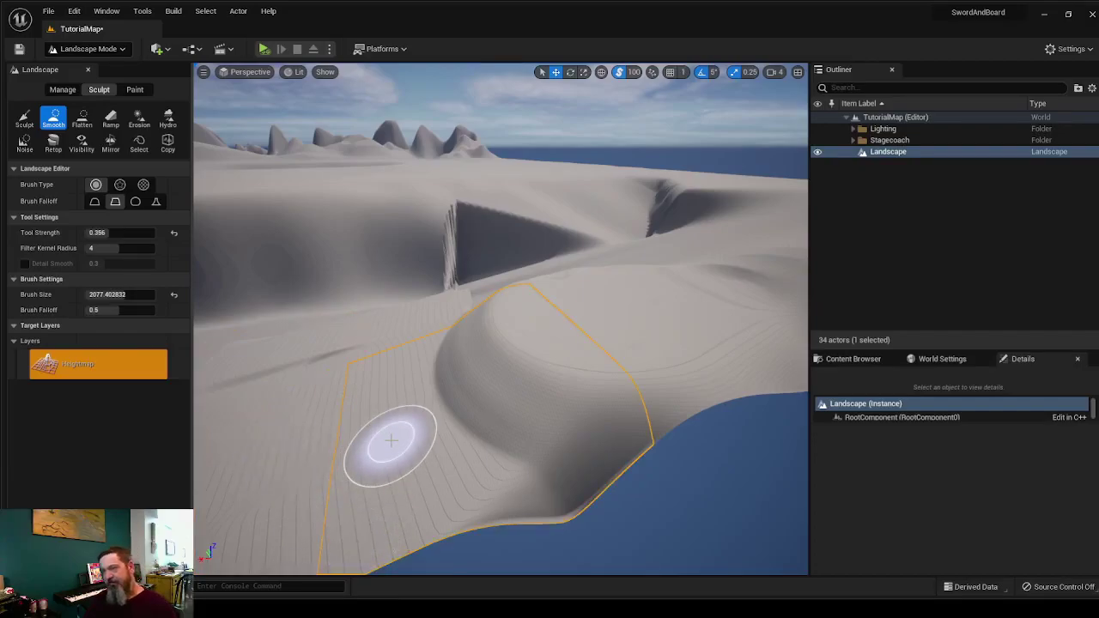
right_click_drag(506, 376, 504, 354)
mouse_move(461, 257)
left_mouse_down()
mouse_move(454, 246)
mouse_move(437, 258)
mouse_move(454, 246)
mouse_move(537, 258)
left_mouse_up()
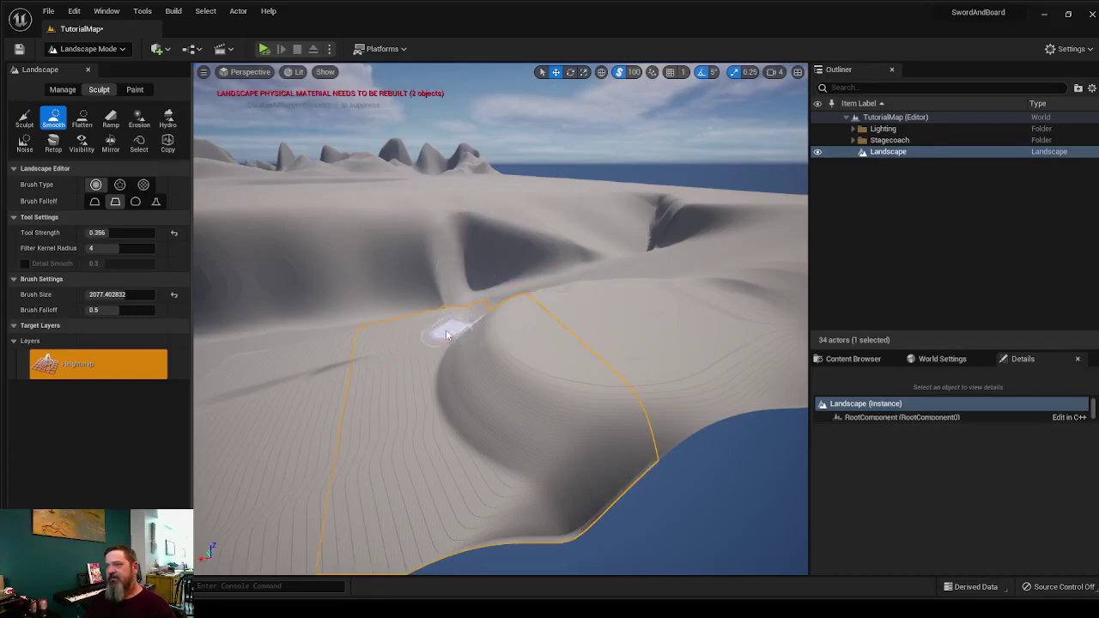
Smooth the foot of the ramped slope and the ground around the base of the mound.
right_click_drag(381, 352, 376, 347)
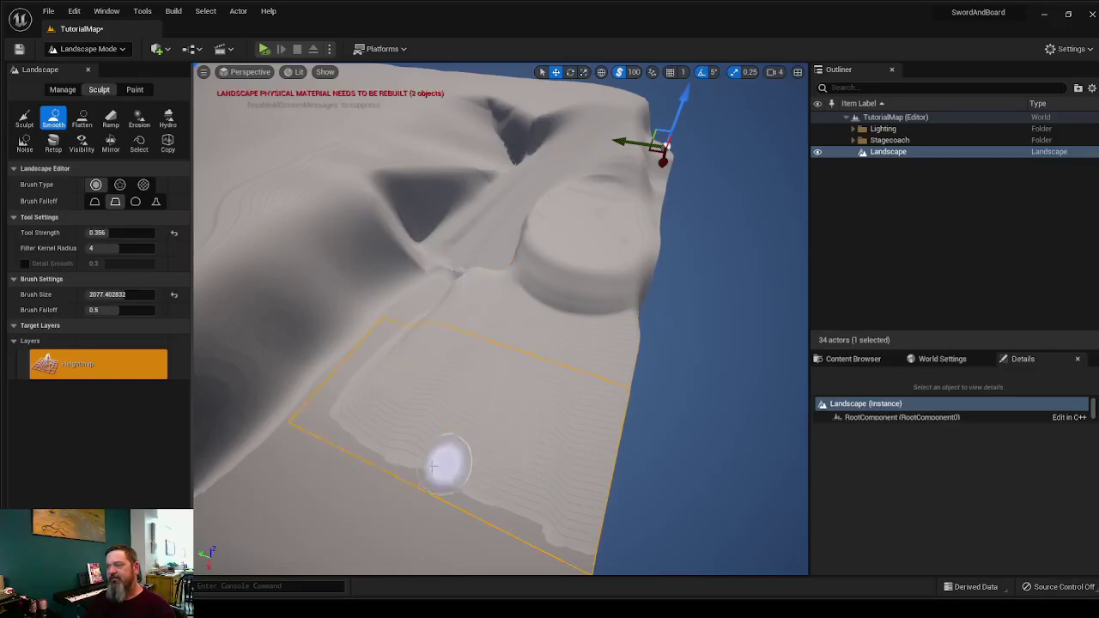
mouse_move(392, 470)
left_mouse_down()
mouse_move(539, 518)
mouse_move(572, 417)
left_mouse_up()
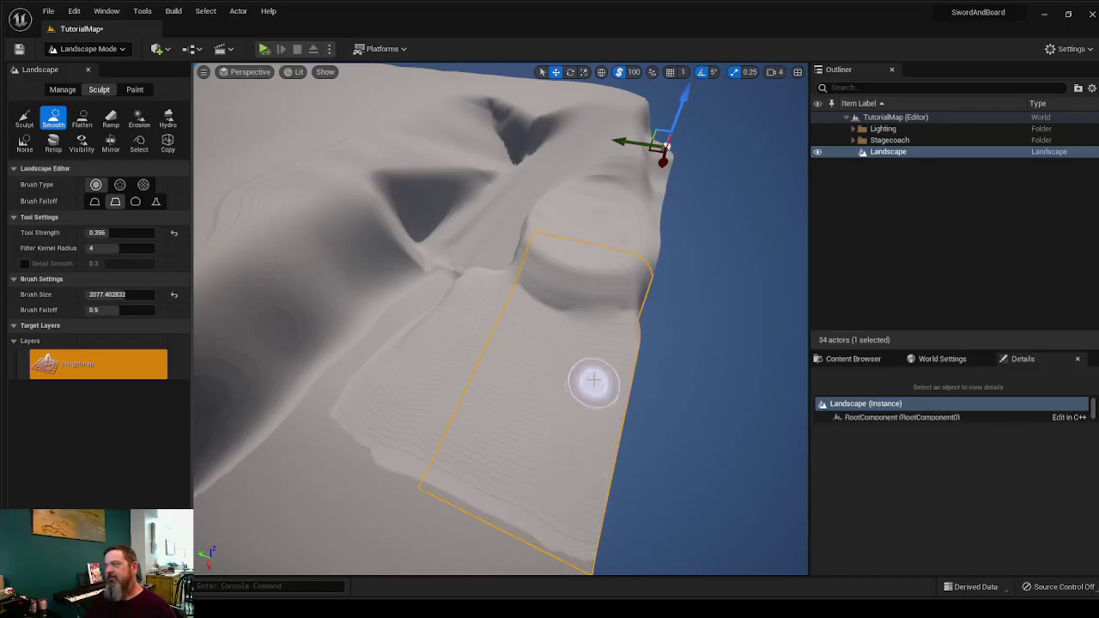
mouse_move(593, 383)
right_mouse_down()
mouse_move(533, 377)
mouse_move(588, 331)
mouse_move(516, 301)
mouse_move(519, 322)
right_mouse_up()
mouse_move(518, 406)
left_mouse_down()
mouse_move(731, 304)
mouse_move(653, 314)
mouse_move(498, 385)
mouse_move(607, 321)
left_mouse_up()
mouse_move(648, 281)
left_mouse_down()
mouse_move(498, 373)
mouse_move(651, 300)
left_mouse_up()
mouse_move(650, 301)
right_mouse_down()
mouse_move(593, 319)
mouse_move(640, 271)
right_mouse_up()
mouse_move(496, 313)
left_mouse_down()
mouse_move(466, 404)
mouse_move(638, 404)
mouse_move(694, 336)
mouse_move(567, 382)
mouse_move(527, 381)
mouse_move(640, 290)
left_mouse_up()
Inspect the sculpted landscape from the ramped slope across the plateau to the mountains.
mouse_move(601, 320)
right_mouse_down()
mouse_move(558, 334)
mouse_move(567, 300)
mouse_move(623, 279)
mouse_move(640, 301)
mouse_move(635, 331)
mouse_move(584, 357)
mouse_move(576, 296)
mouse_move(532, 296)
mouse_move(523, 285)
mouse_move(545, 268)
mouse_move(549, 288)
mouse_move(631, 344)
right_mouse_up()
mouse_move(601, 292)
right_mouse_down()
mouse_move(549, 294)
mouse_move(573, 297)
right_mouse_up()
right_click_drag(470, 329, 491, 339)
right_click_drag(599, 371, 652, 367)
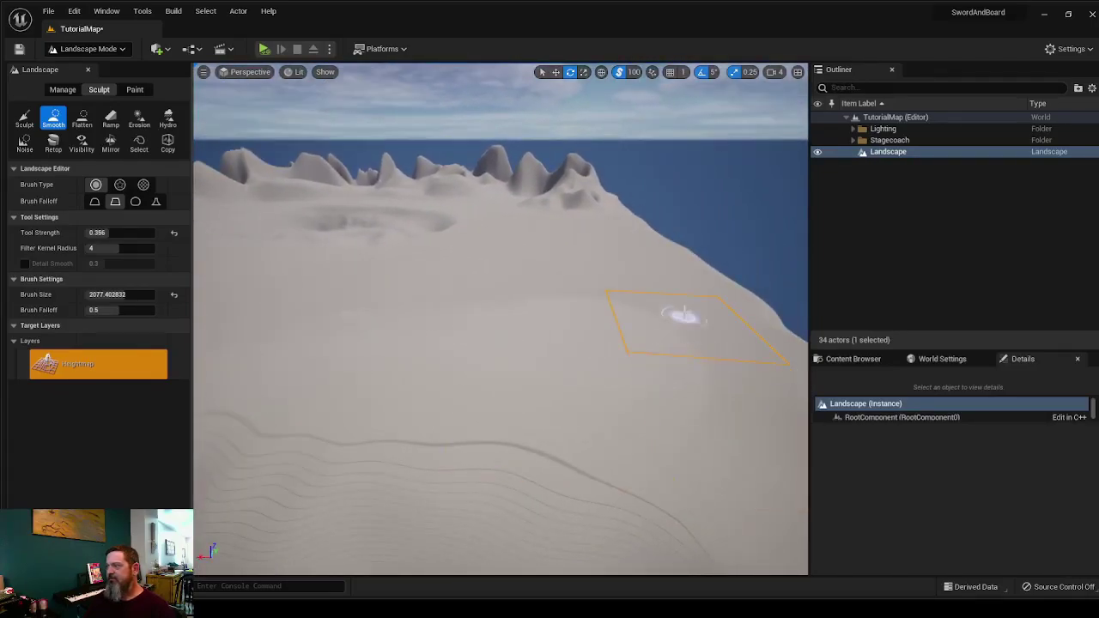
mouse_move(494, 320)
right_mouse_down()
mouse_move(562, 317)
mouse_move(401, 296)
right_mouse_up()
mouse_move(590, 343)
right_mouse_down()
mouse_move(679, 382)
mouse_move(592, 326)
right_mouse_up()
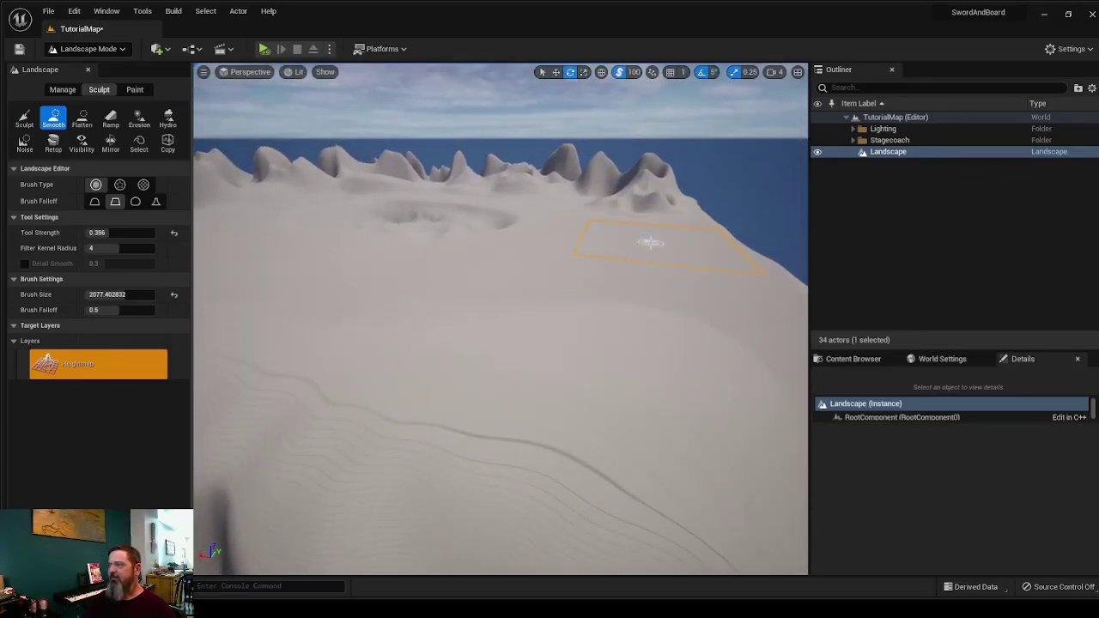
right_click_drag(646, 244, 600, 249)
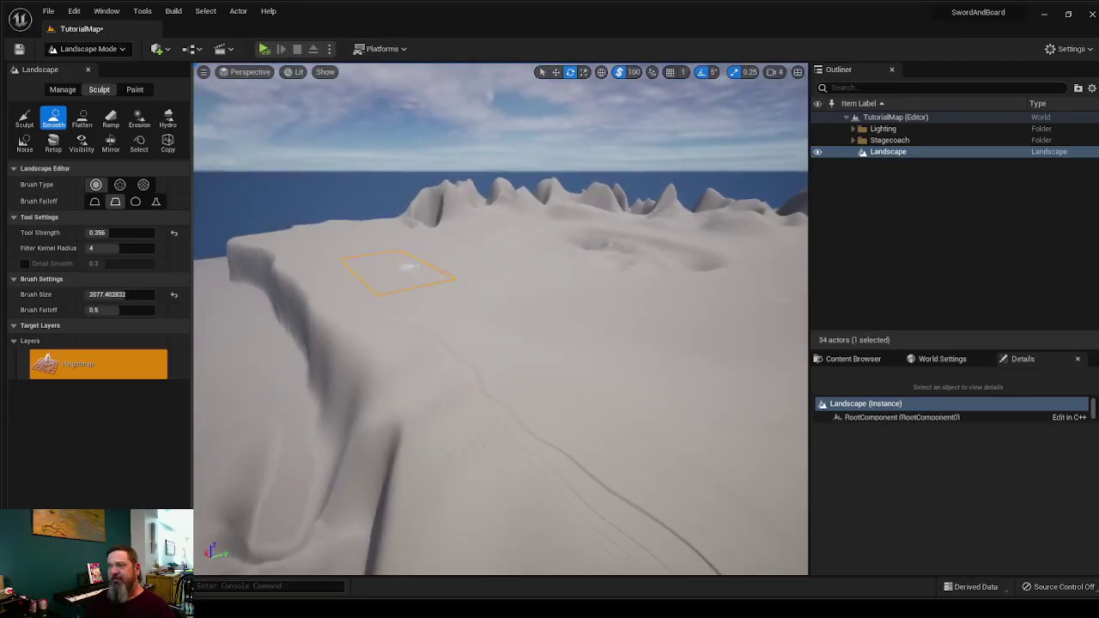
mouse_move(399, 291)
right_mouse_down()
mouse_move(399, 326)
mouse_move(411, 287)
right_mouse_up()
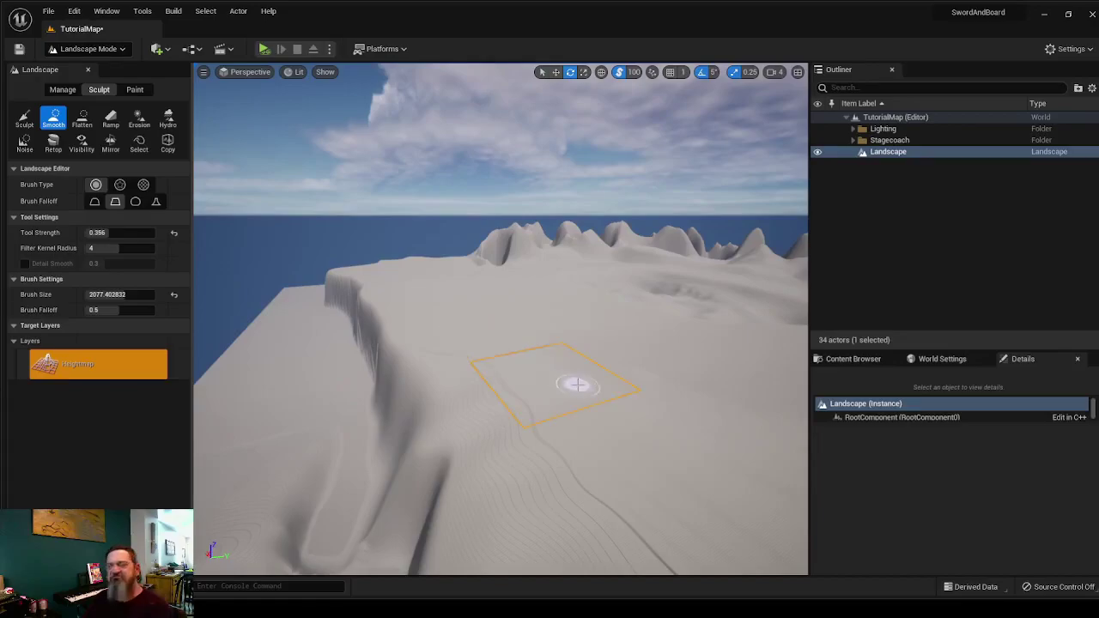
right_click_drag(577, 384, 618, 386)
mouse_move(711, 276)
right_mouse_down()
mouse_move(584, 244)
mouse_move(582, 224)
mouse_move(623, 243)
mouse_move(582, 240)
mouse_move(578, 227)
right_mouse_up()
key("w")
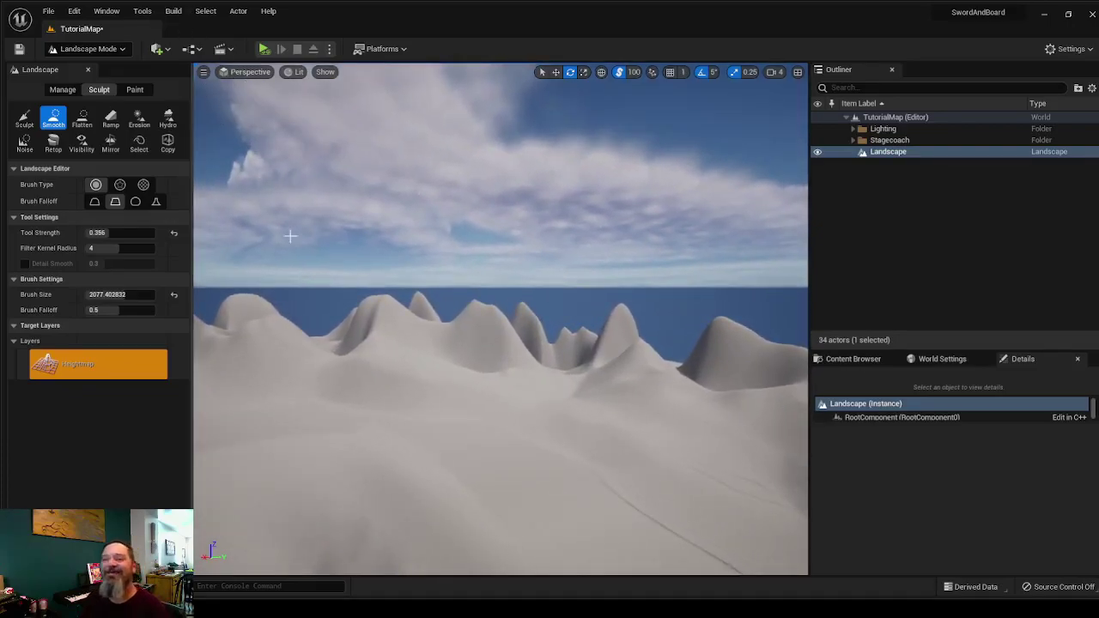